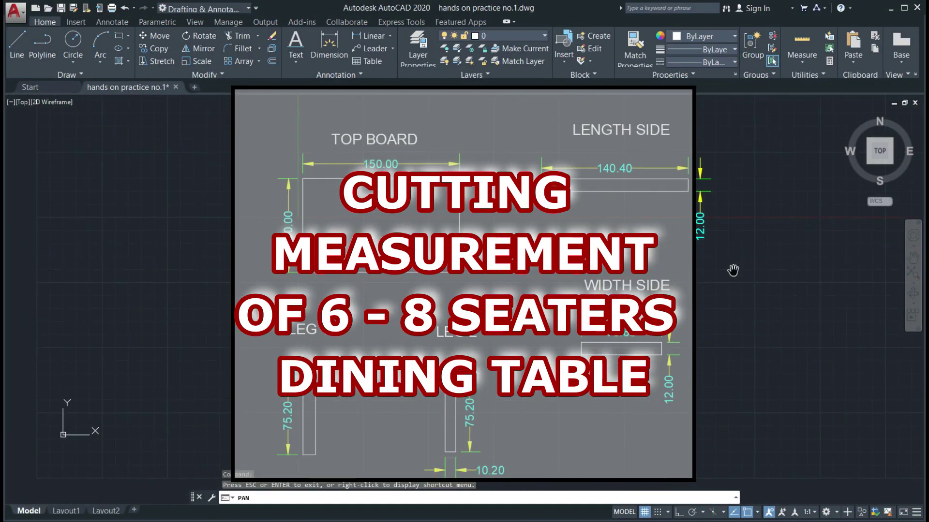
# Pick the top board, side and leg areas for a first hatch, then cancel it.
pyautogui.click(118, 61)
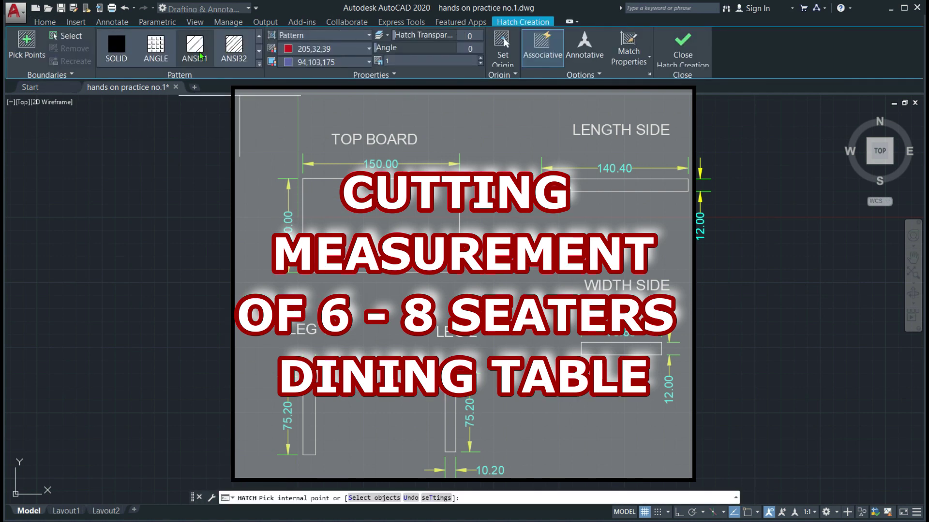
pyautogui.click(614, 185)
pyautogui.click(621, 349)
pyautogui.click(450, 411)
pyautogui.click(308, 394)
pyautogui.press('Escape')
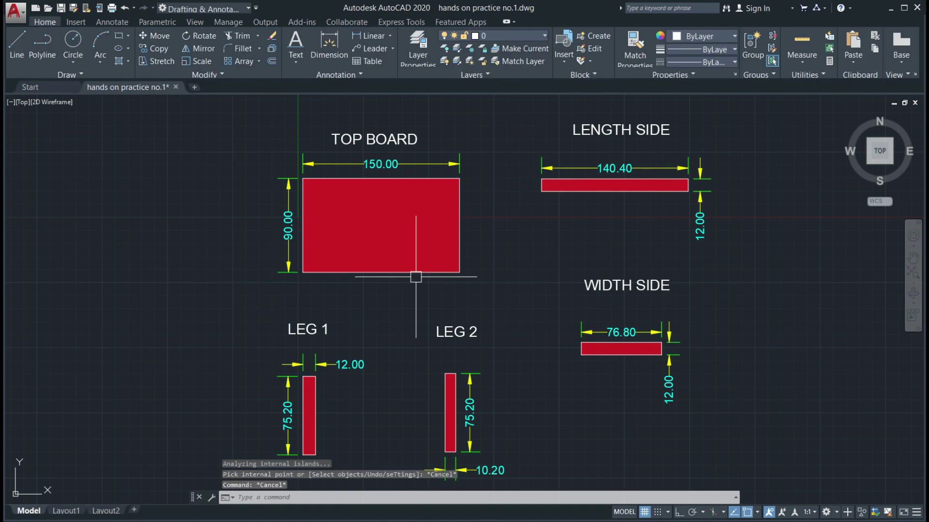
# Hatch the top board, sides and both legs with a much smaller, denser pattern scale.
pyautogui.press('Return')
pyautogui.click(383, 234)
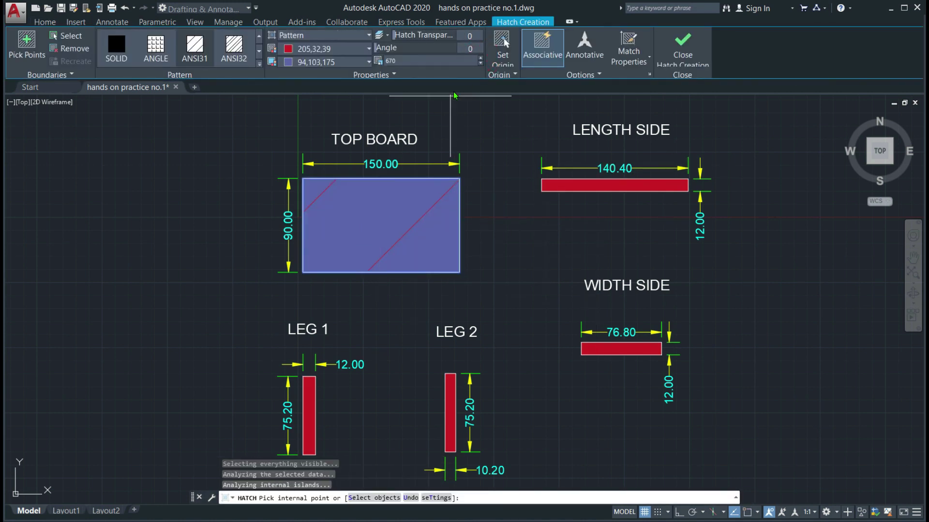
pyautogui.click(560, 185)
pyautogui.click(612, 350)
pyautogui.click(450, 411)
pyautogui.click(308, 416)
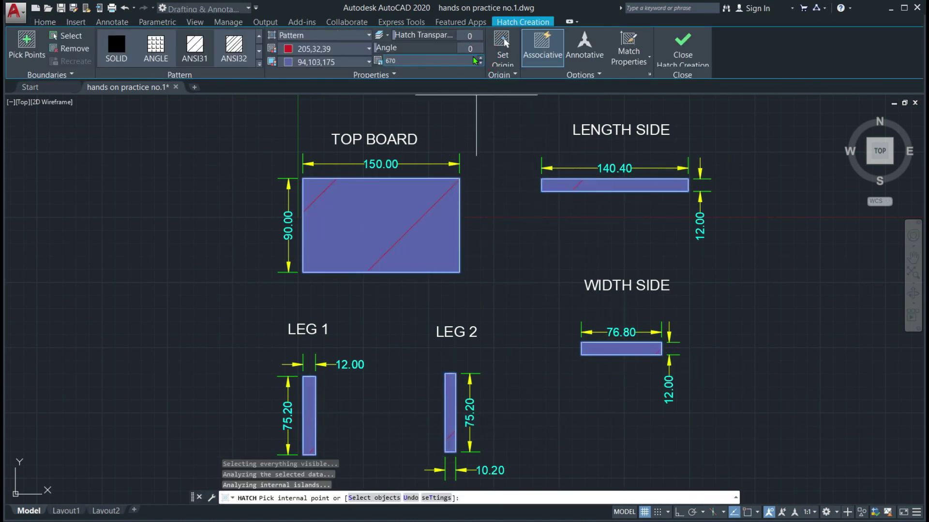
pyautogui.click(480, 63)
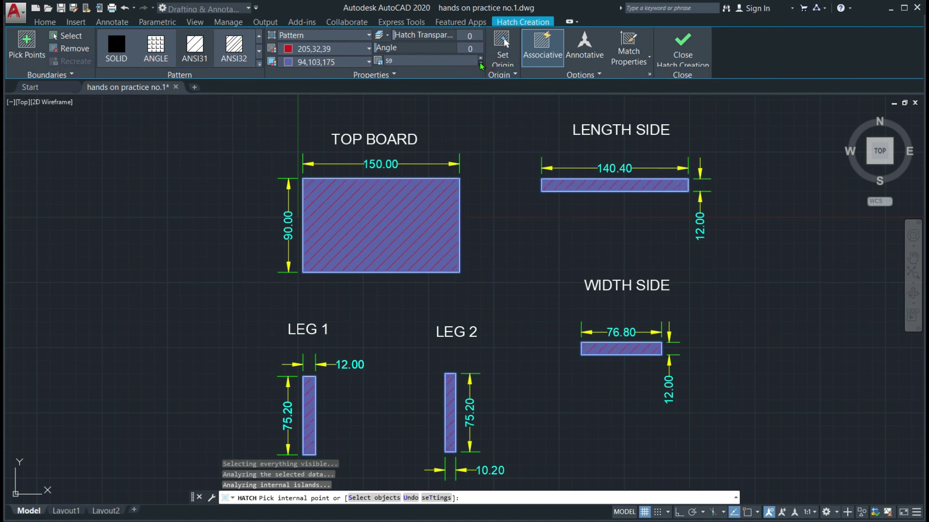
pyautogui.click(682, 51)
# Give all the hatches a red 205,32,39 background with white hatch lines.
pyautogui.click(784, 281)
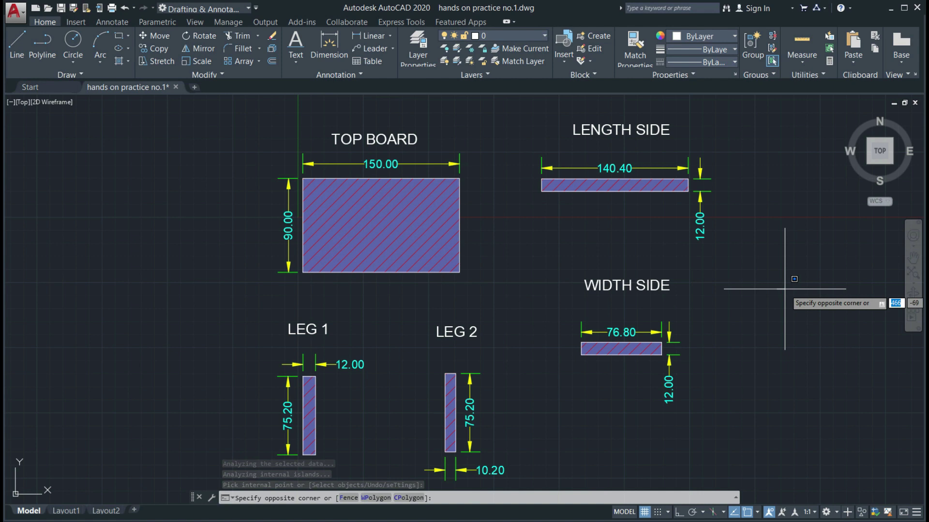
pyautogui.click(495, 317)
pyautogui.click(329, 48)
pyautogui.click(315, 75)
pyautogui.click(508, 167)
pyautogui.click(484, 112)
pyautogui.click(369, 49)
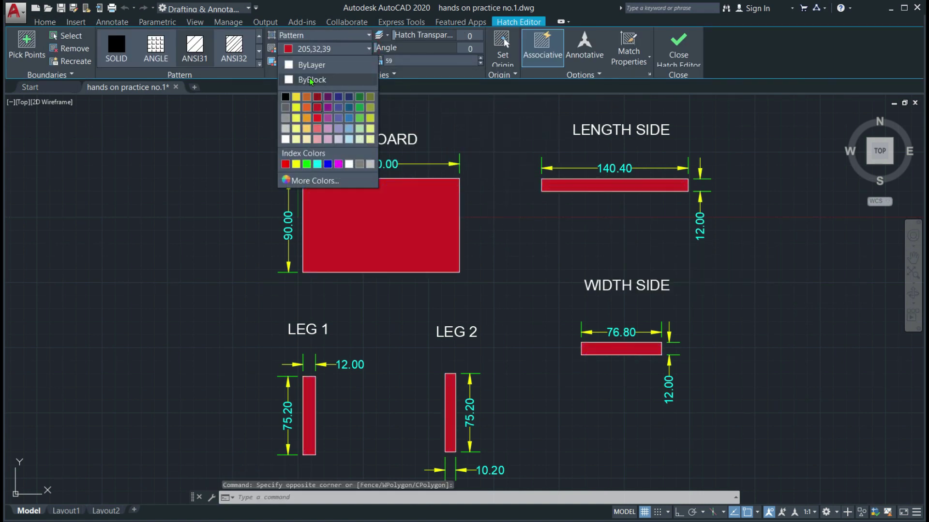
pyautogui.click(287, 140)
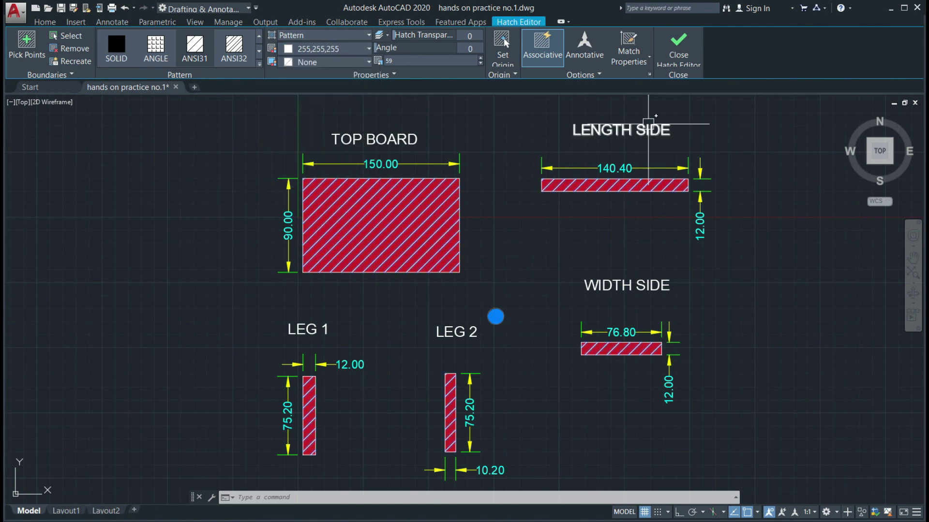
pyautogui.press('Escape')
pyautogui.press('Escape')
pyautogui.press('Escape')
pyautogui.moveTo(759, 214); pyautogui.dragTo(759, 267, button='middle')
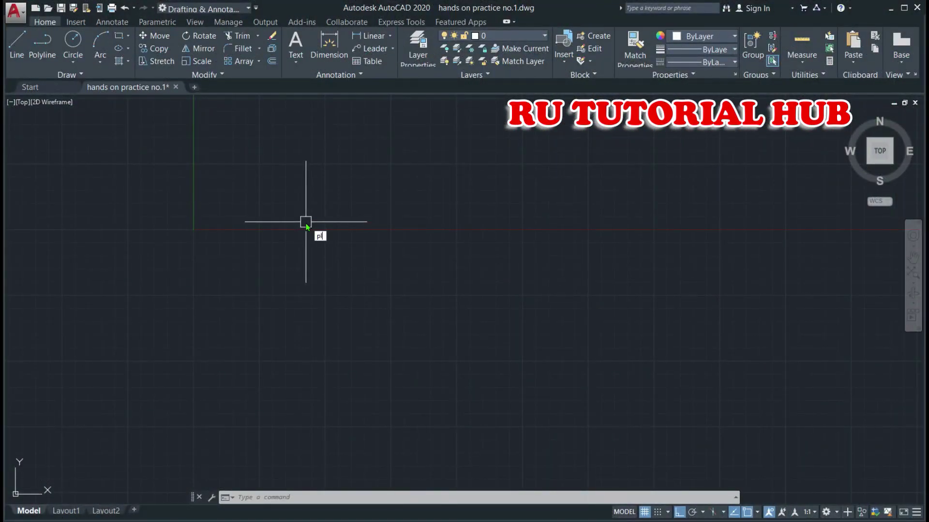
# Draw a closed 150 by 90 polyline rectangle with PL.
pyautogui.write('pl')
pyautogui.press('Return')
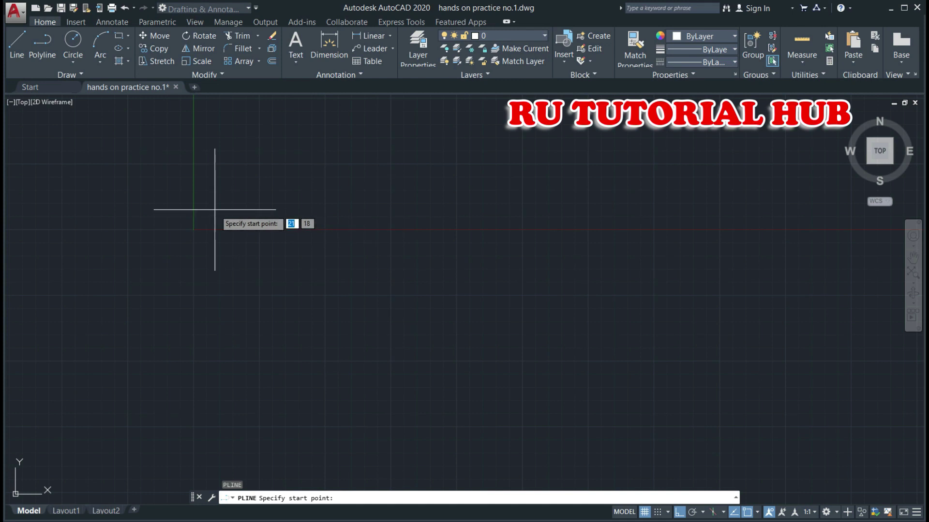
pyautogui.click(198, 190)
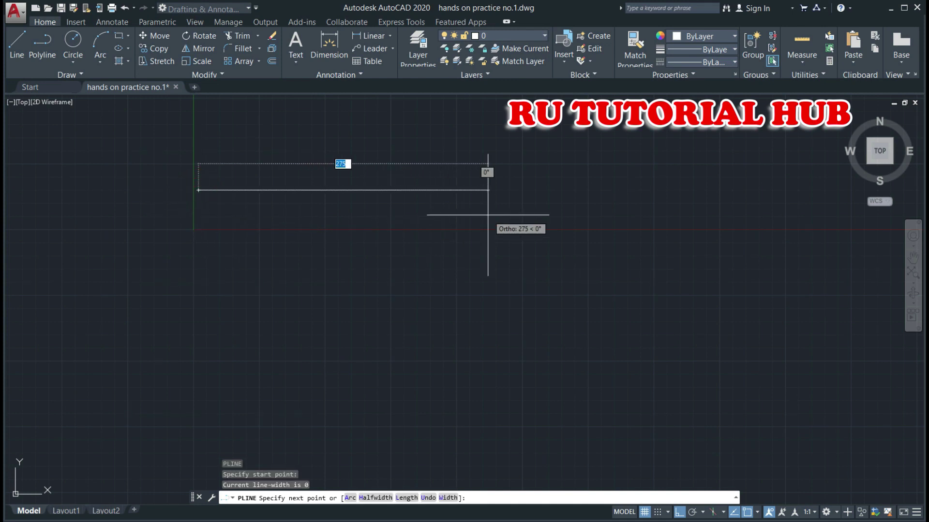
pyautogui.press('Return')
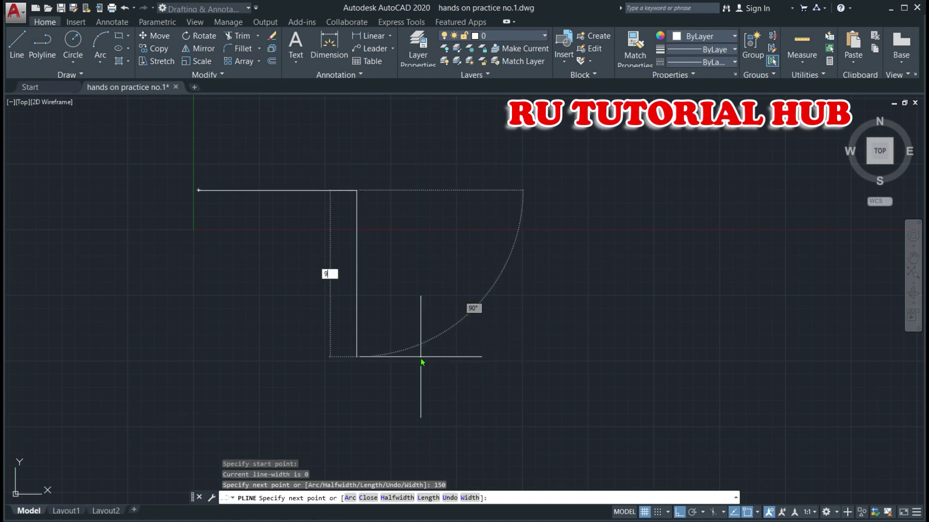
pyautogui.press('Return')
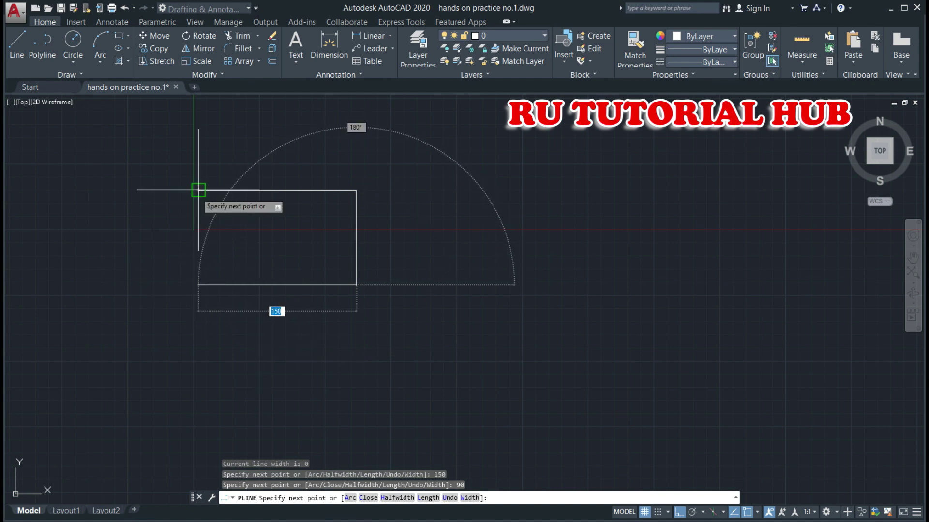
pyautogui.click(199, 285)
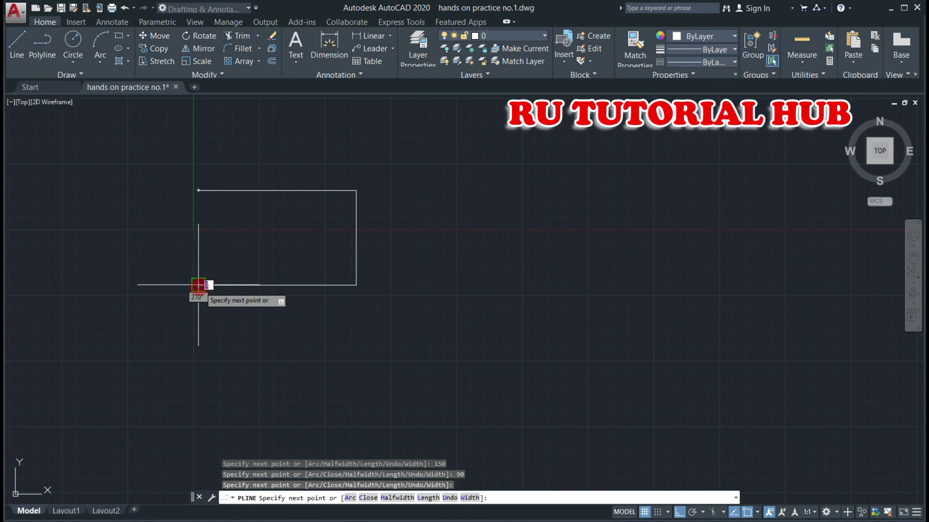
pyautogui.write('c')
pyautogui.press('Return')
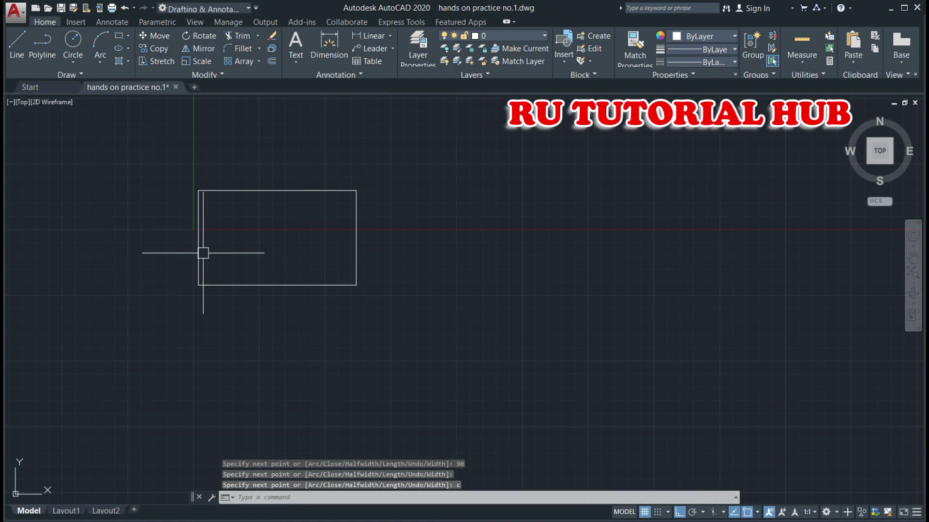
pyautogui.scroll(2, 300, 229)
pyautogui.scroll(-2, 300, 229)
pyautogui.scroll(-2, 363, 218)
pyautogui.scroll(2, 404, 239)
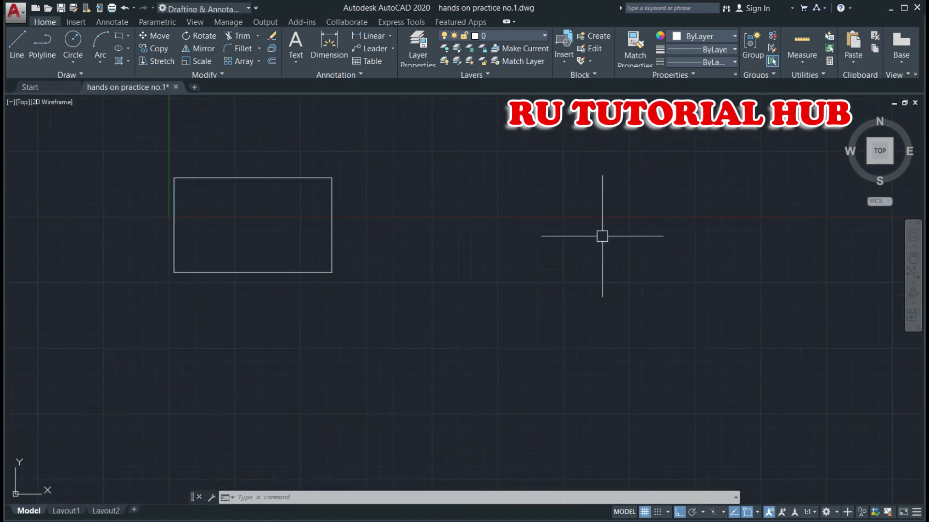
pyautogui.write('pl')
# Draw a 140.4 by 12 polyline strip to the right of the big rectangle.
pyautogui.press('Return')
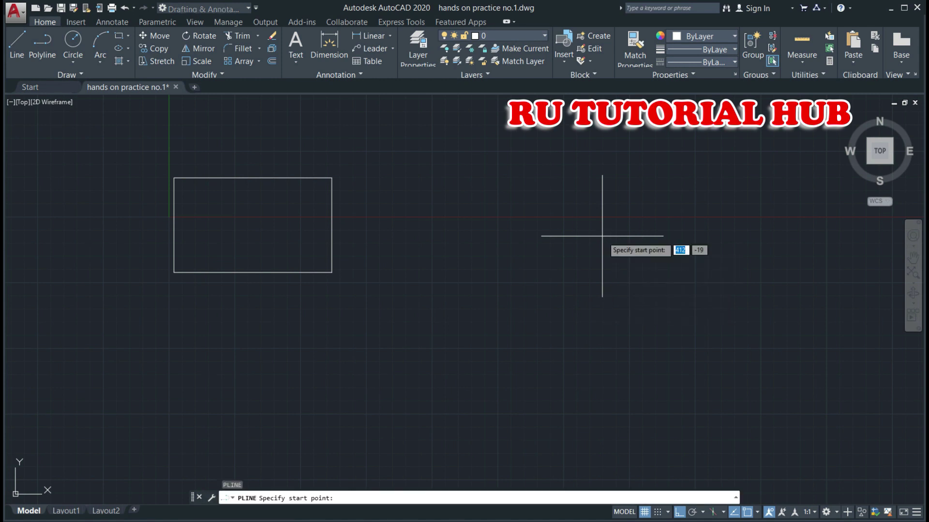
pyautogui.click(433, 184)
pyautogui.write('140.4')
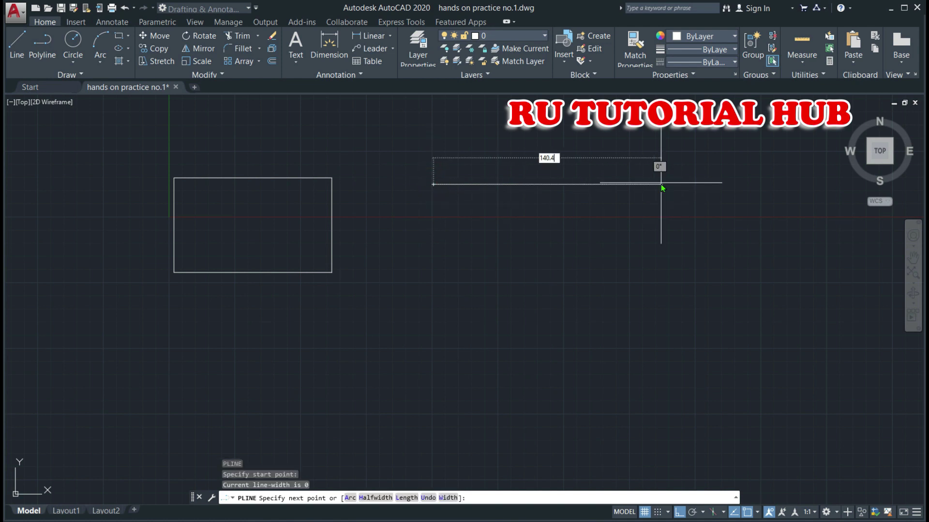
pyautogui.press('Return')
pyautogui.write('12')
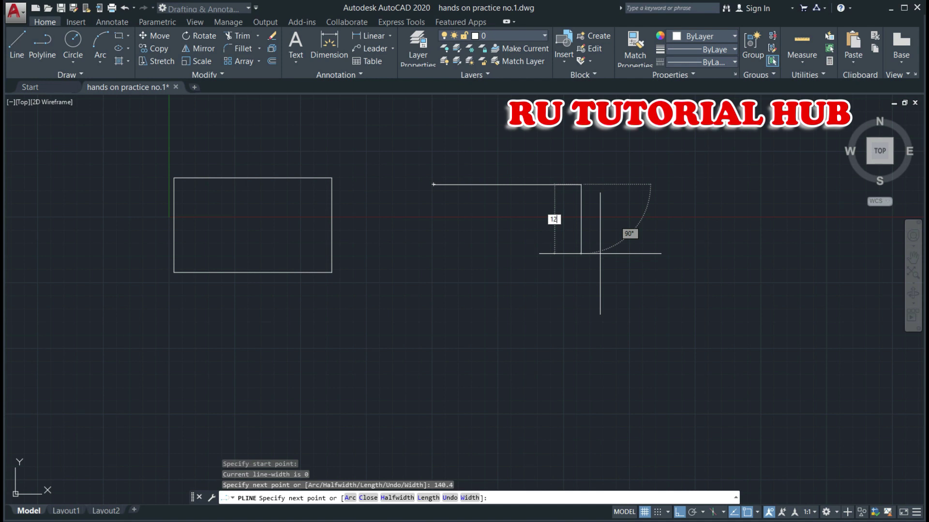
pyautogui.press('Return')
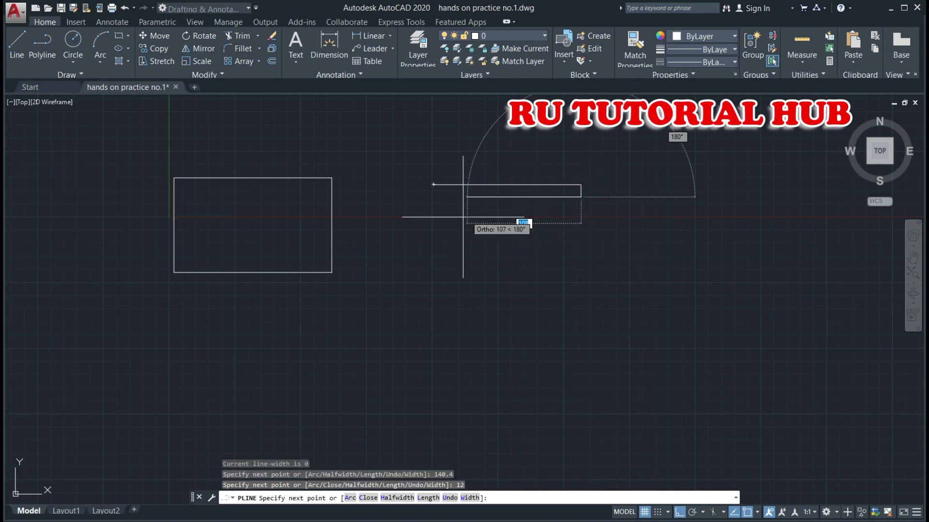
pyautogui.scroll(6, 434, 190)
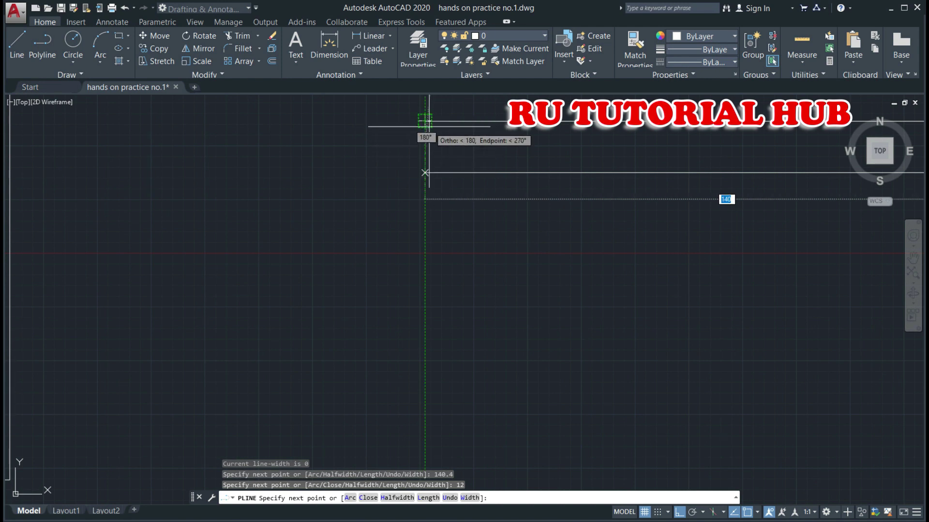
pyautogui.click(425, 173)
pyautogui.click(425, 121)
pyautogui.scroll(-8, 429, 198)
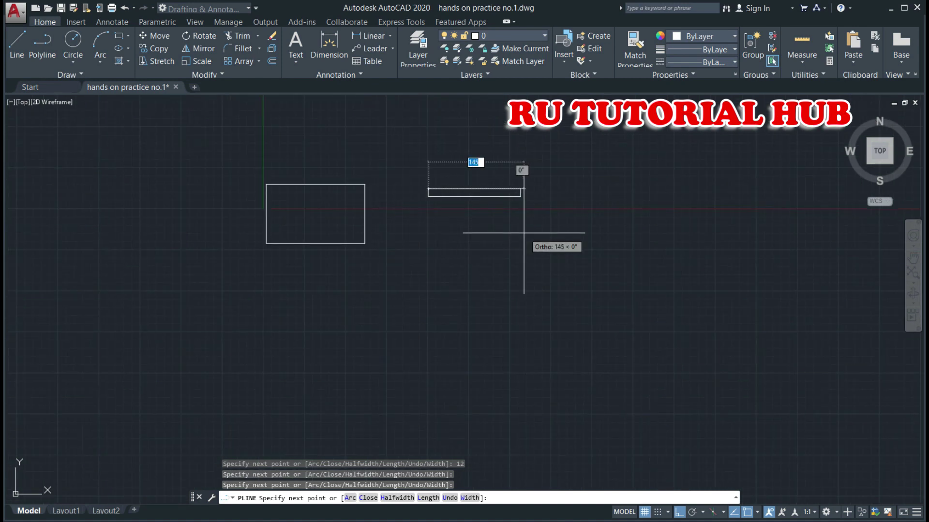
pyautogui.scroll(2, 524, 233)
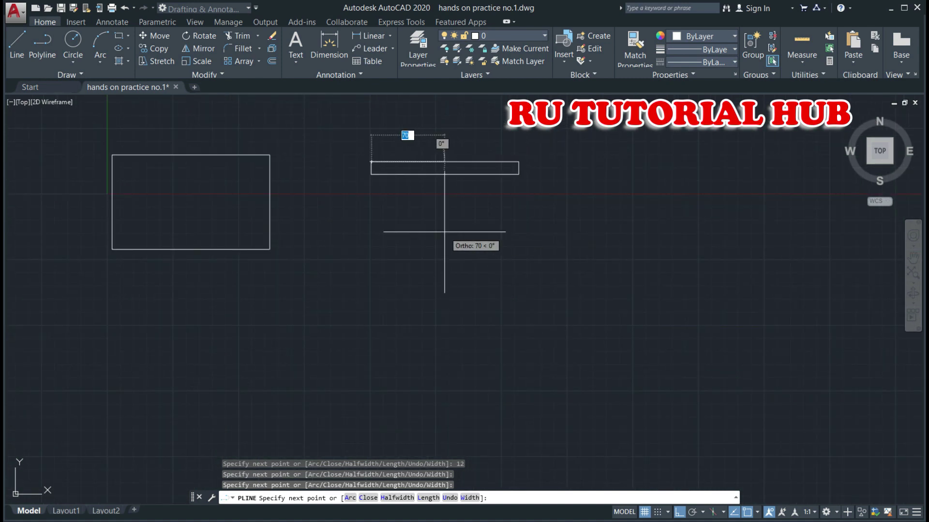
pyautogui.press('Escape')
pyautogui.press('Escape')
pyautogui.press('Escape')
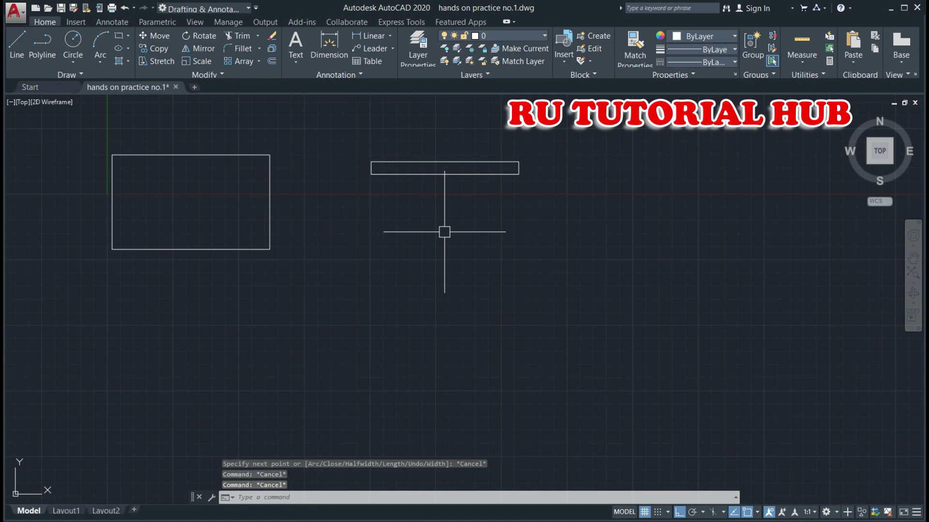
pyautogui.write('pl')
pyautogui.press('Return')
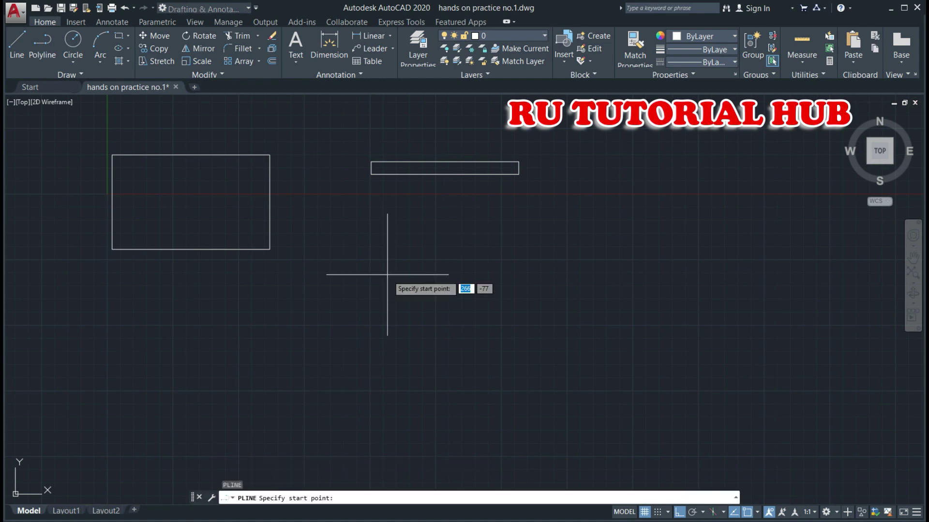
# Draw a closed 76.8 by 12 polyline bar below the long strip.
pyautogui.click(368, 243)
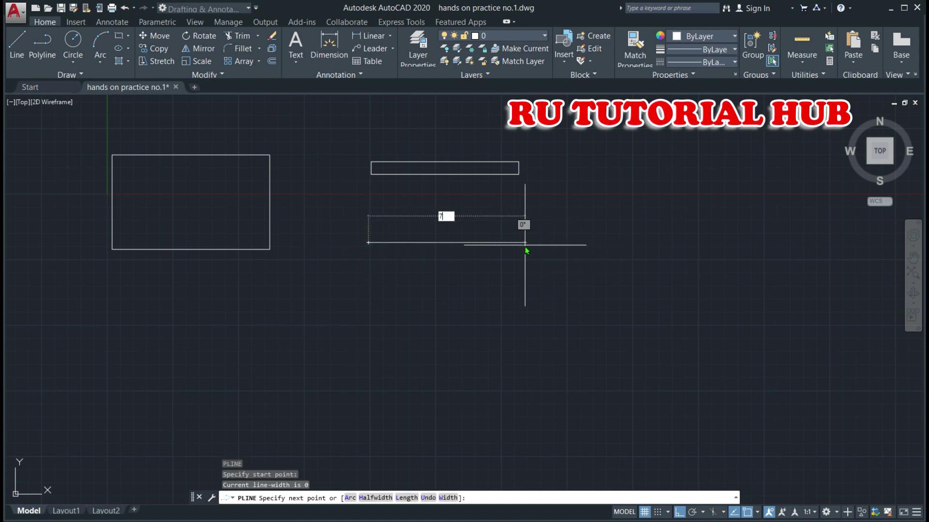
pyautogui.write('76.8')
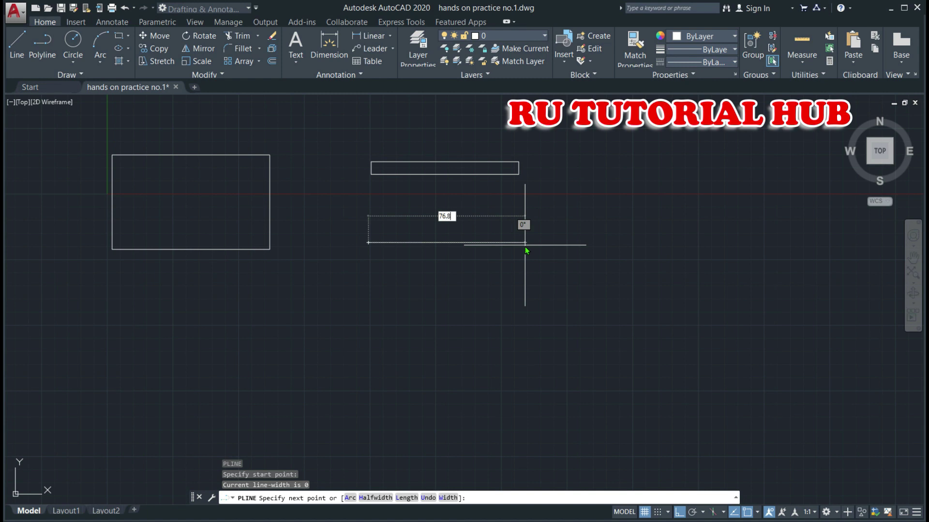
pyautogui.press('Return')
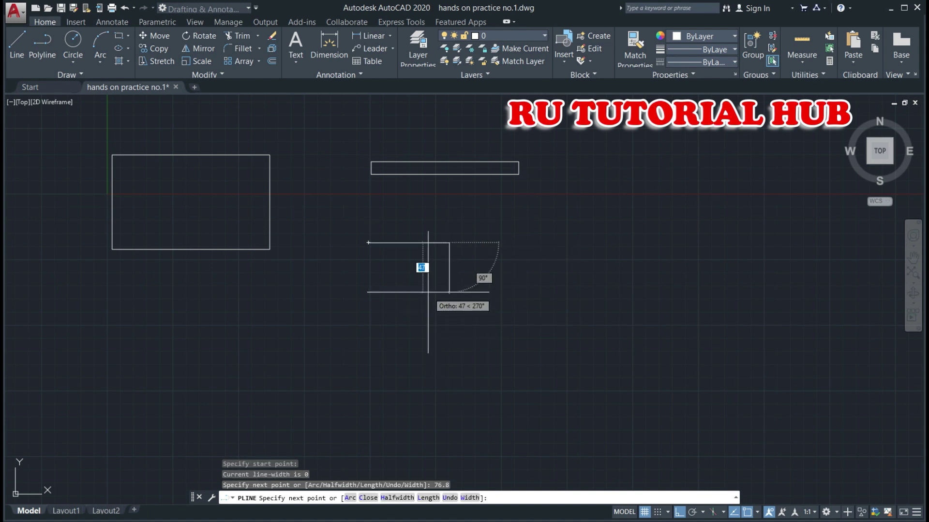
pyautogui.press('Return')
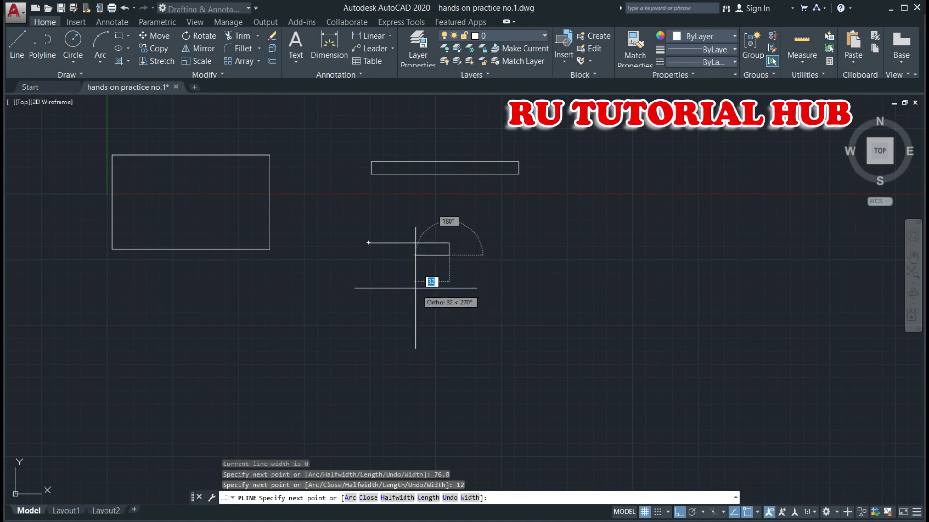
pyautogui.scroll(3, 372, 257)
pyautogui.scroll(2, 369, 256)
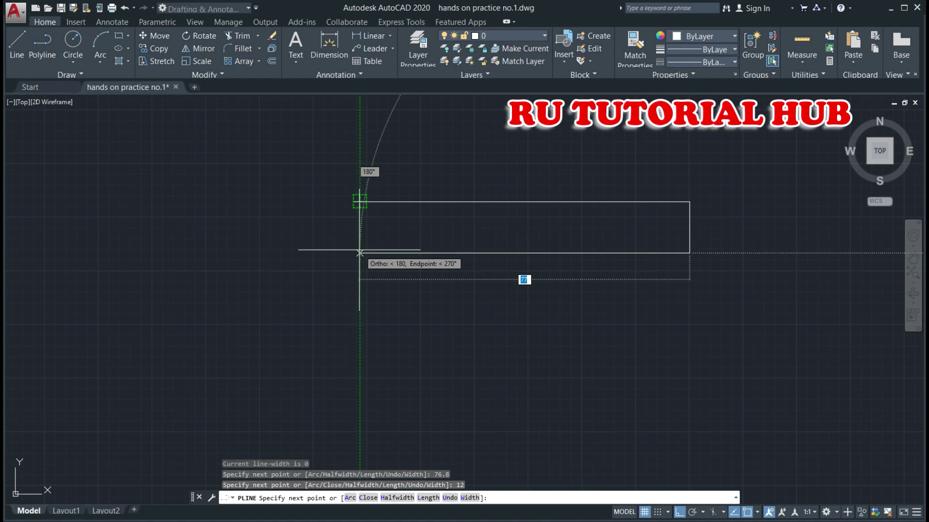
pyautogui.click(359, 253)
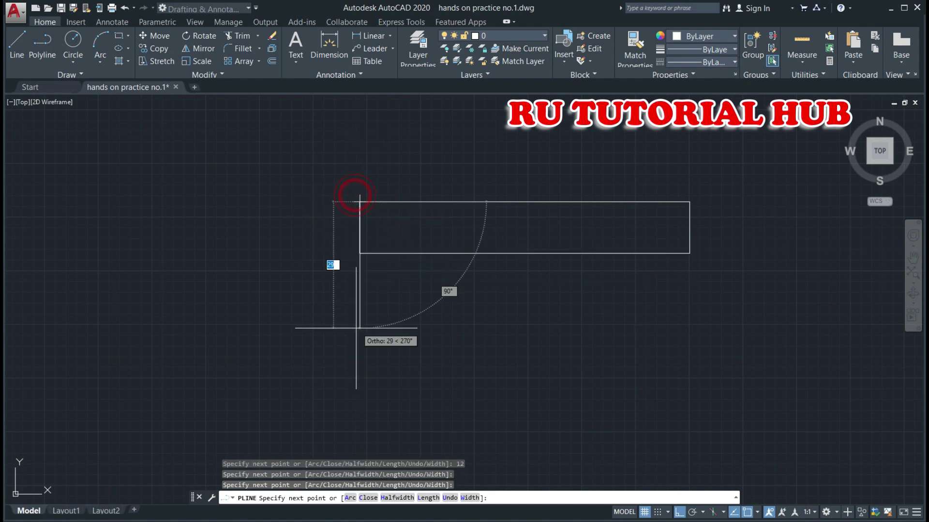
pyautogui.press('Escape')
pyautogui.press('Escape')
pyautogui.press('Escape')
pyautogui.scroll(-3, 356, 328)
pyautogui.scroll(-2, 356, 328)
pyautogui.press('Return')
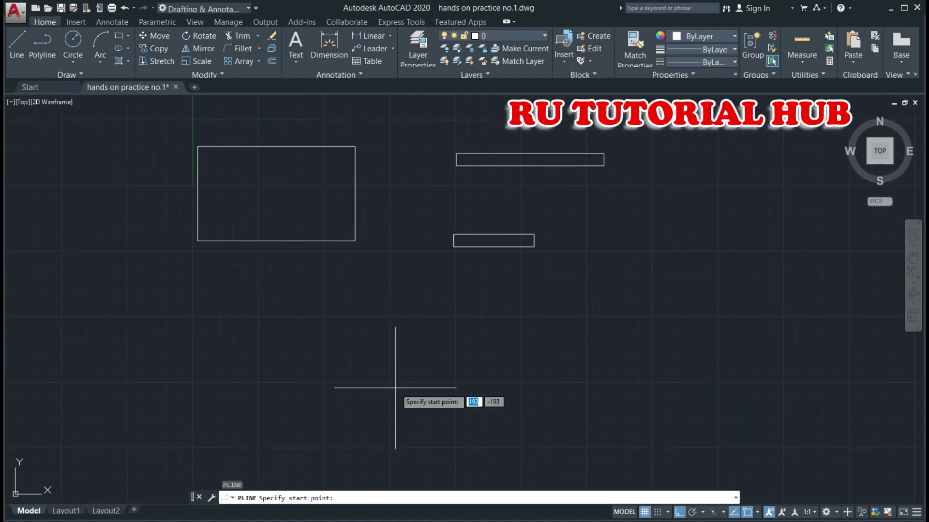
# Draw an upright 12 by 75.2 leg outline below the large rectangle.
pyautogui.click(249, 314)
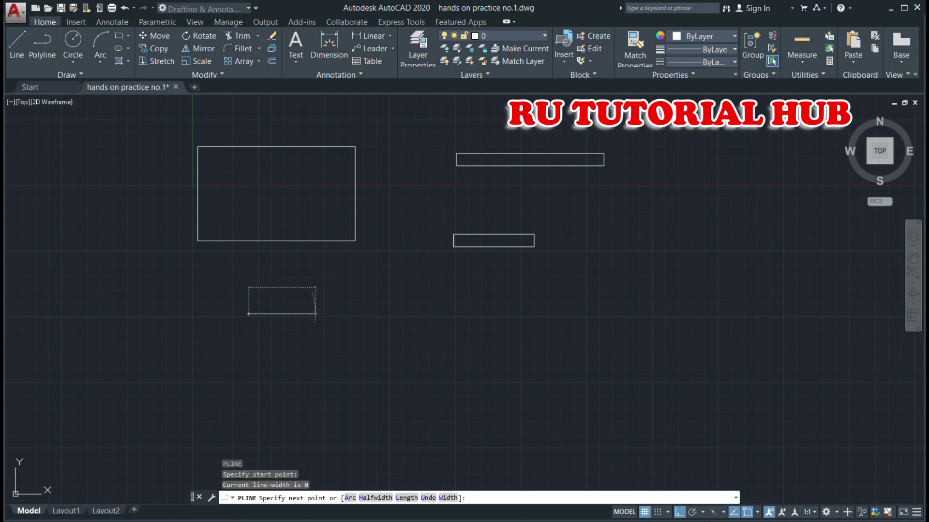
pyautogui.write('12')
pyautogui.press('Return')
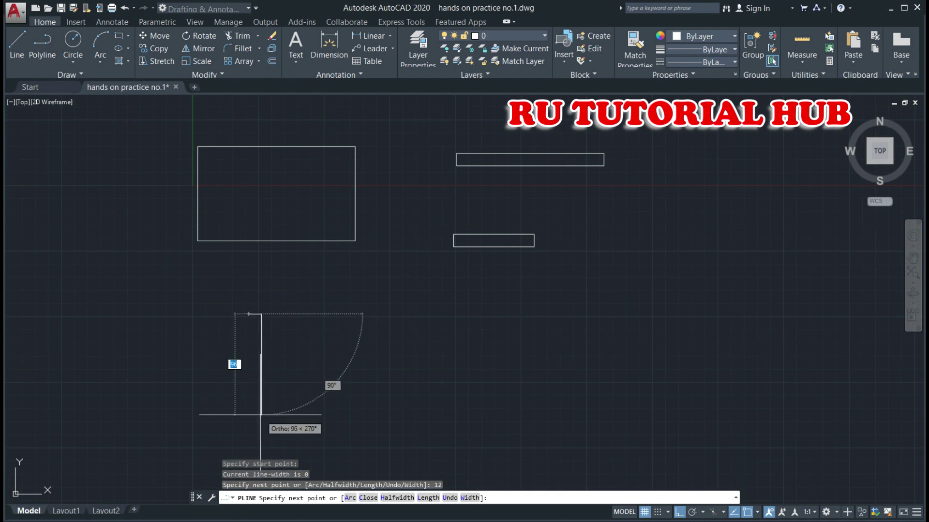
pyautogui.write('75.2')
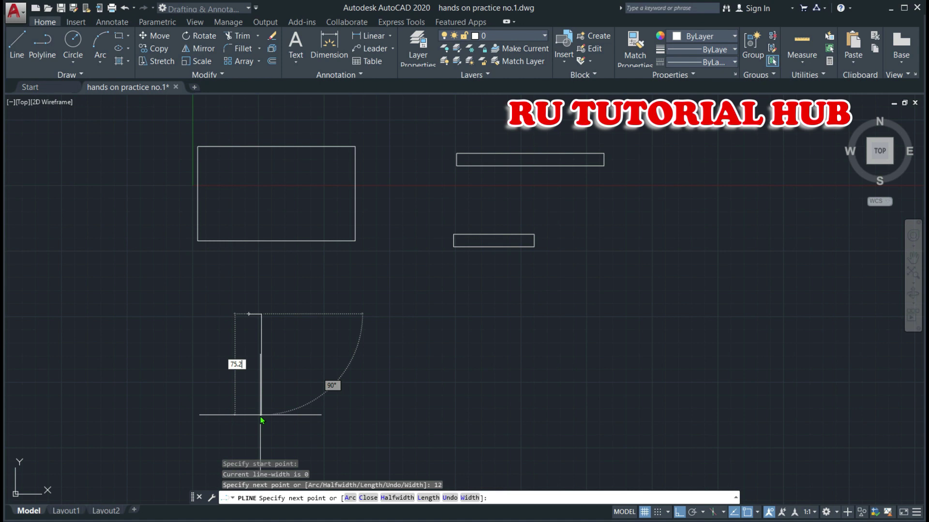
pyautogui.press('Return')
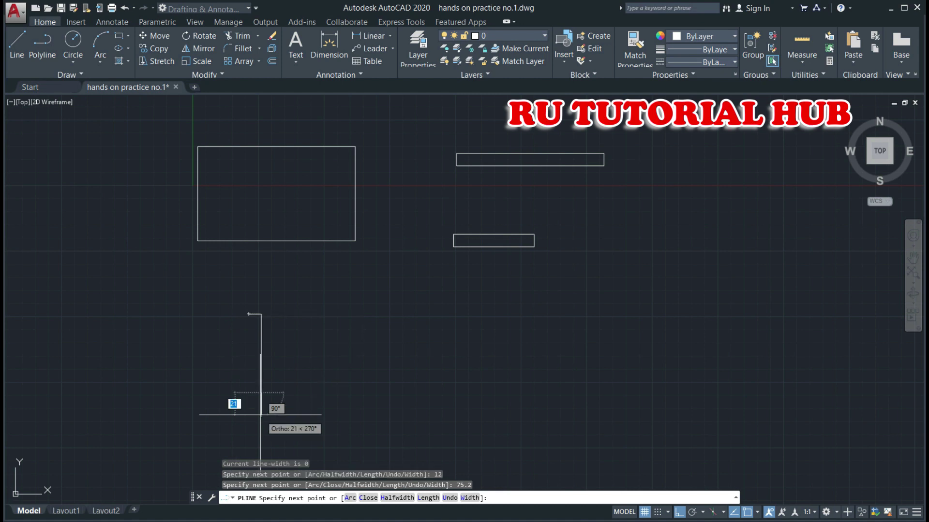
pyautogui.scroll(2, 256, 358)
pyautogui.scroll(2, 250, 328)
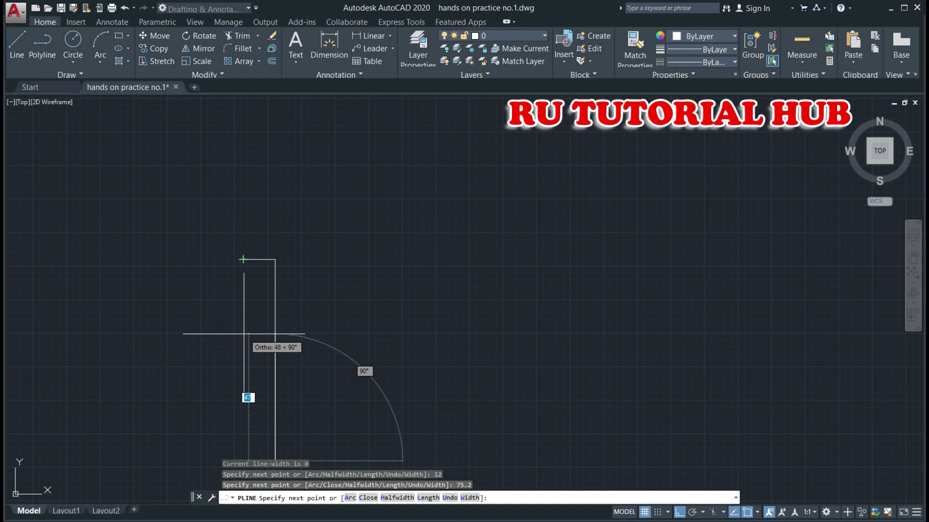
pyautogui.click(913, 260)
pyautogui.moveTo(535, 316); pyautogui.dragTo(620, 226)
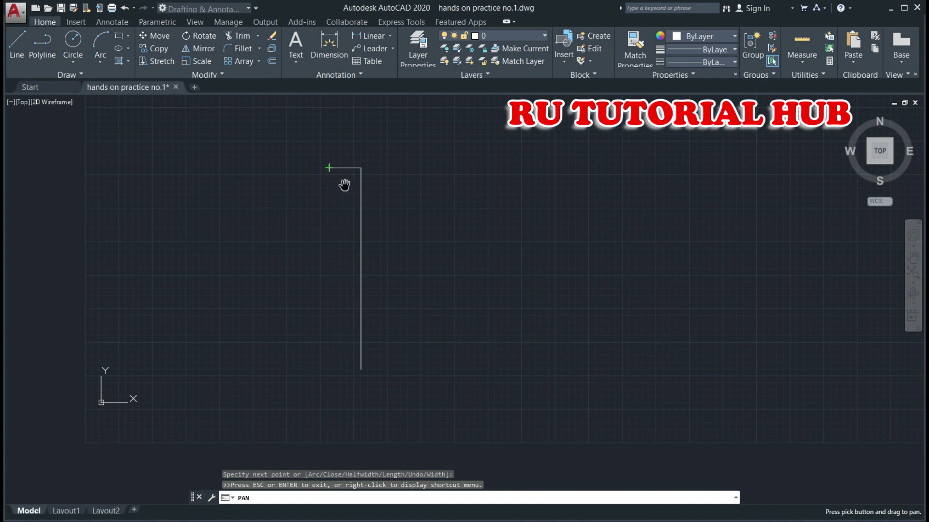
pyautogui.press('Escape')
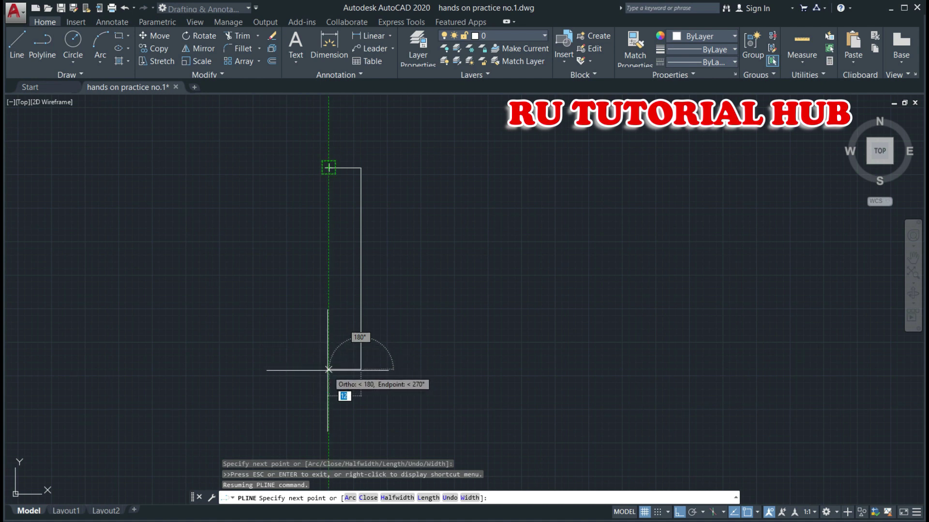
pyautogui.click(328, 370)
pyautogui.click(329, 168)
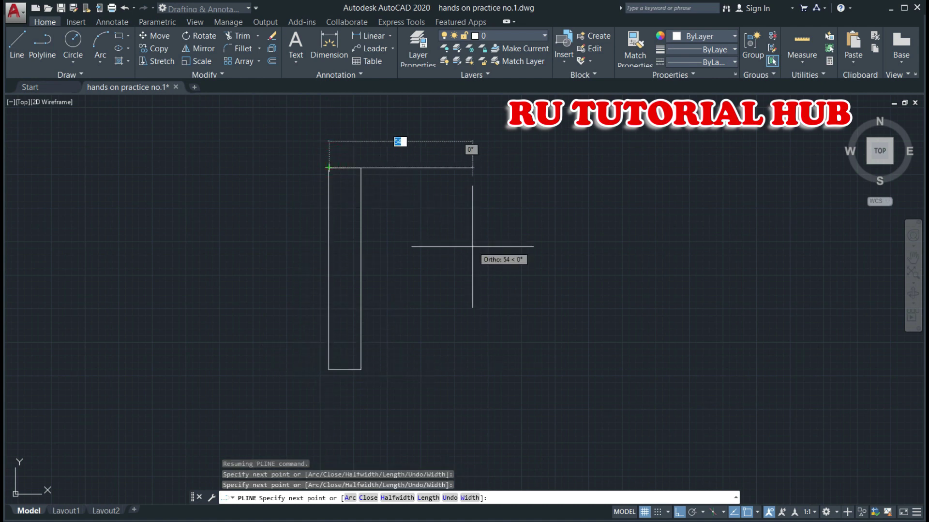
pyautogui.press('Escape')
pyautogui.press('Escape')
pyautogui.scroll(-3, 538, 239)
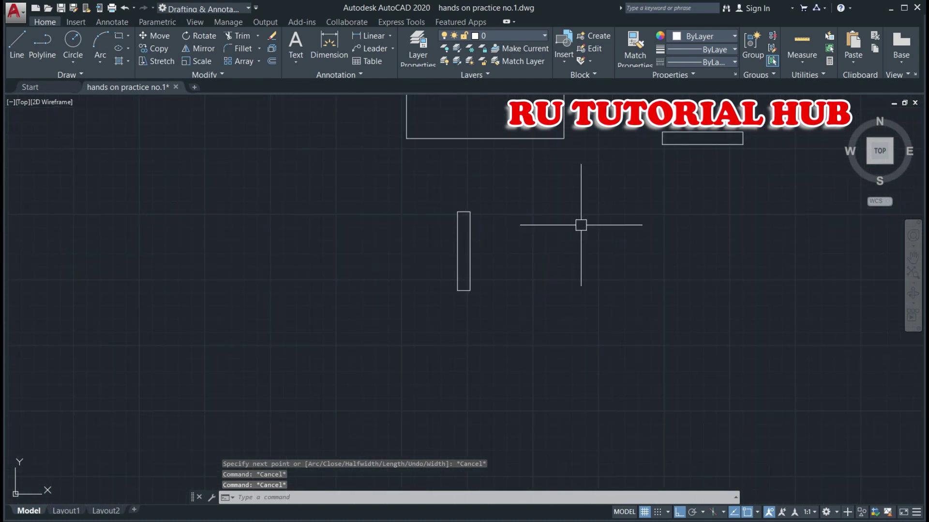
# Draw a second upright leg outline, 10.2 wide and 75.2 tall, beside the first.
pyautogui.moveTo(653, 252); pyautogui.dragTo(542, 282, button='middle')
pyautogui.write('p')
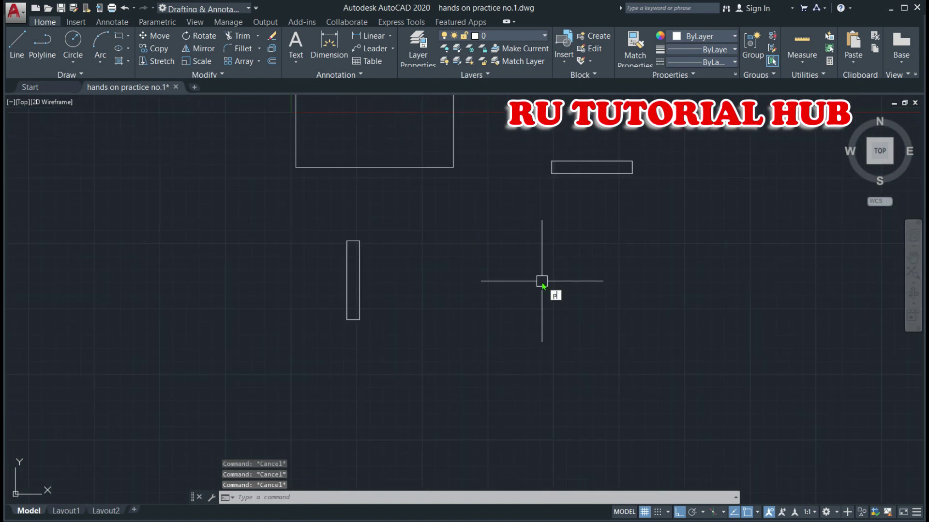
pyautogui.write('l')
pyautogui.press('Return')
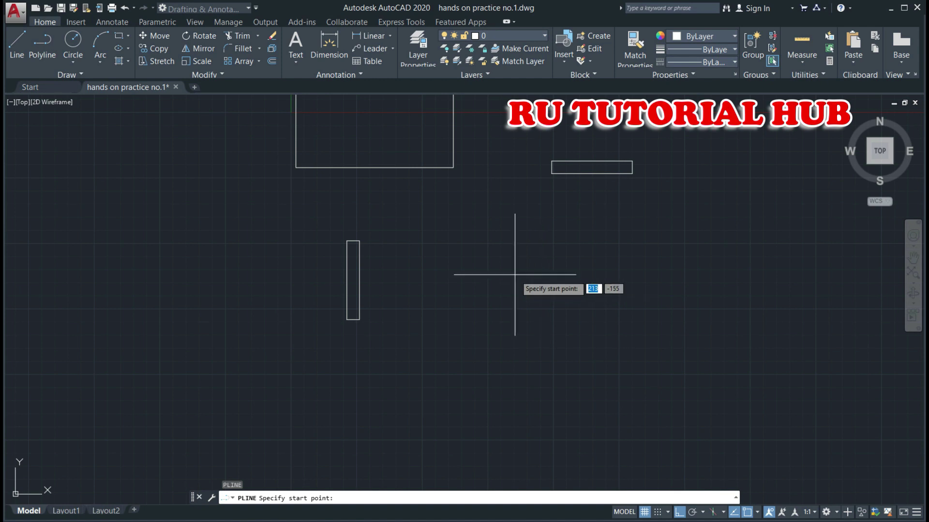
pyautogui.click(454, 260)
pyautogui.write('10.2')
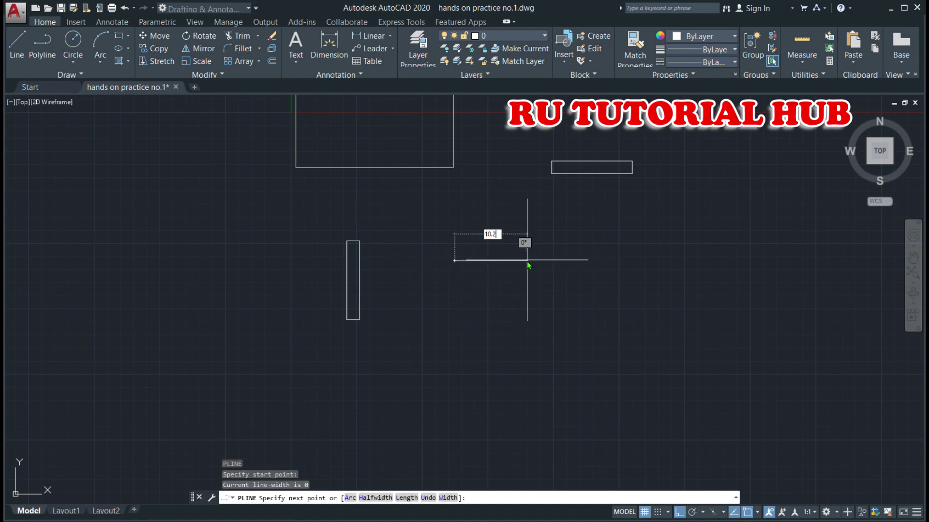
pyautogui.press('Return')
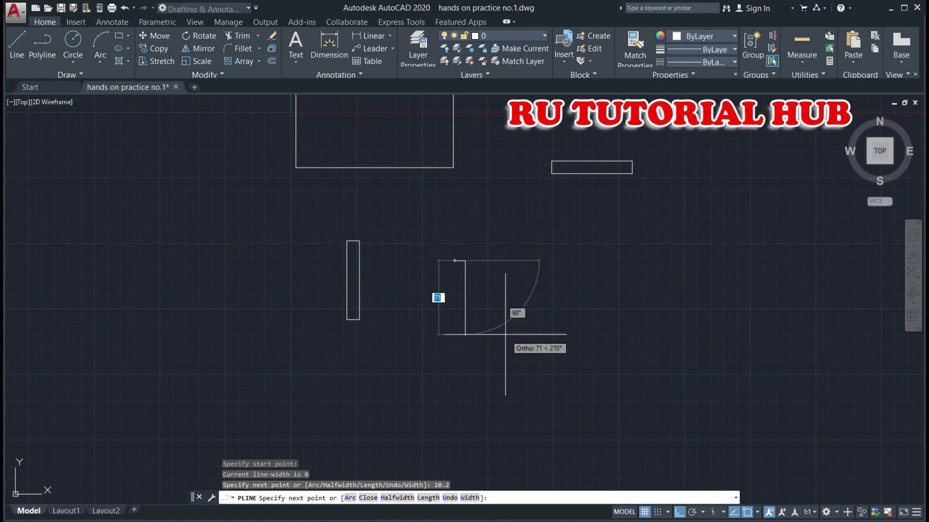
pyautogui.scroll(2, 482, 365)
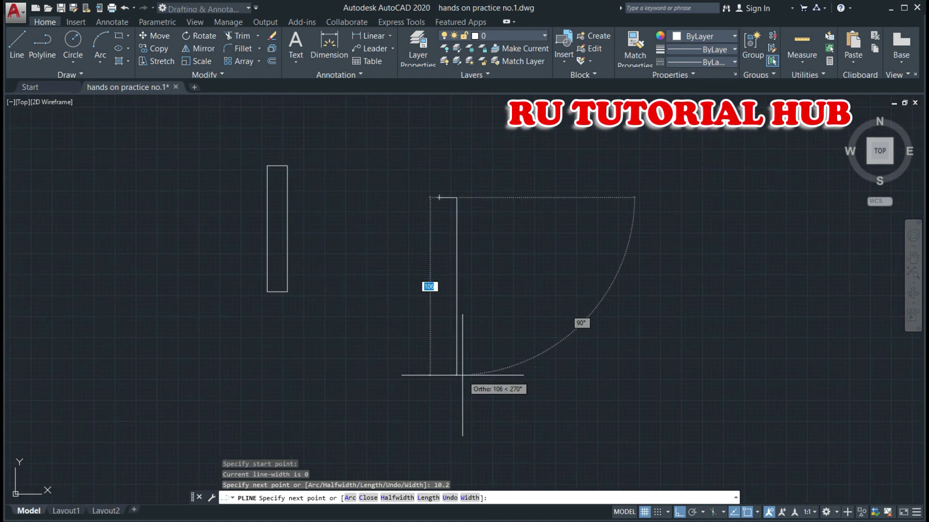
pyautogui.write('5.2')
pyautogui.press('Return')
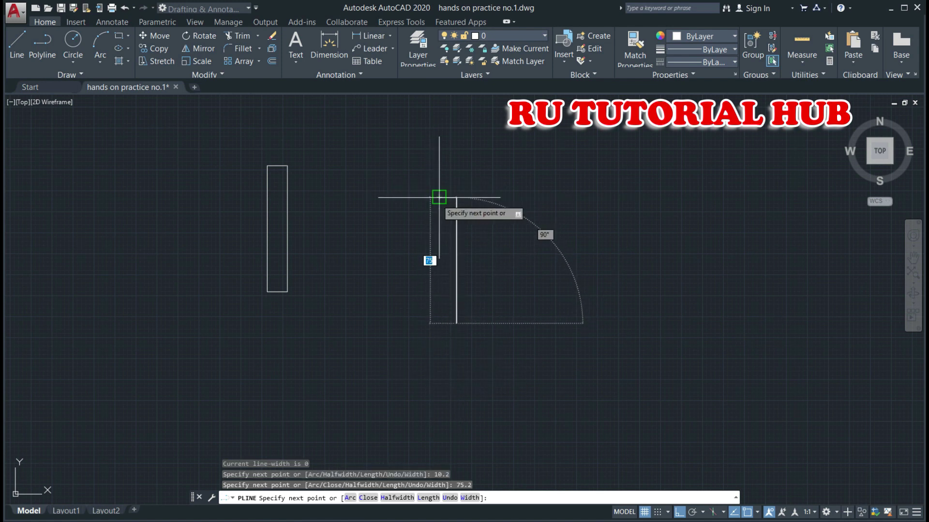
pyautogui.click(439, 197)
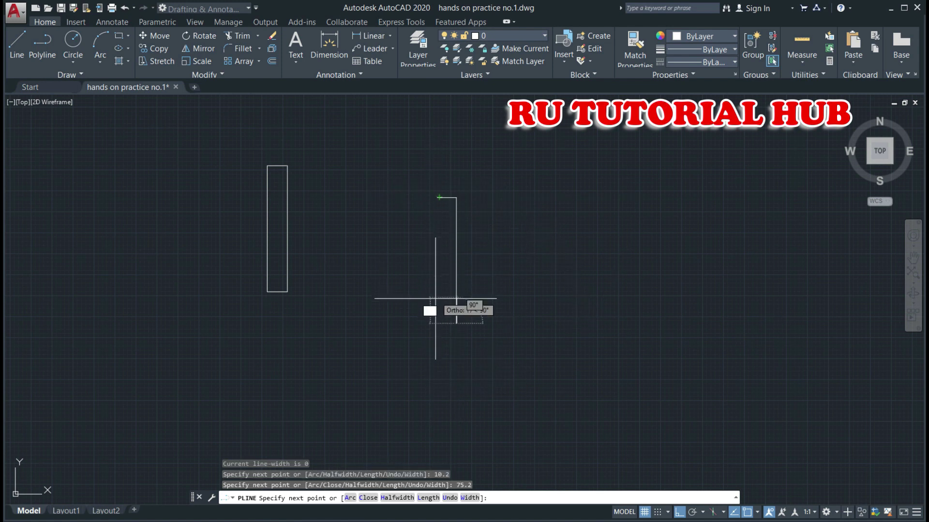
pyautogui.click(439, 324)
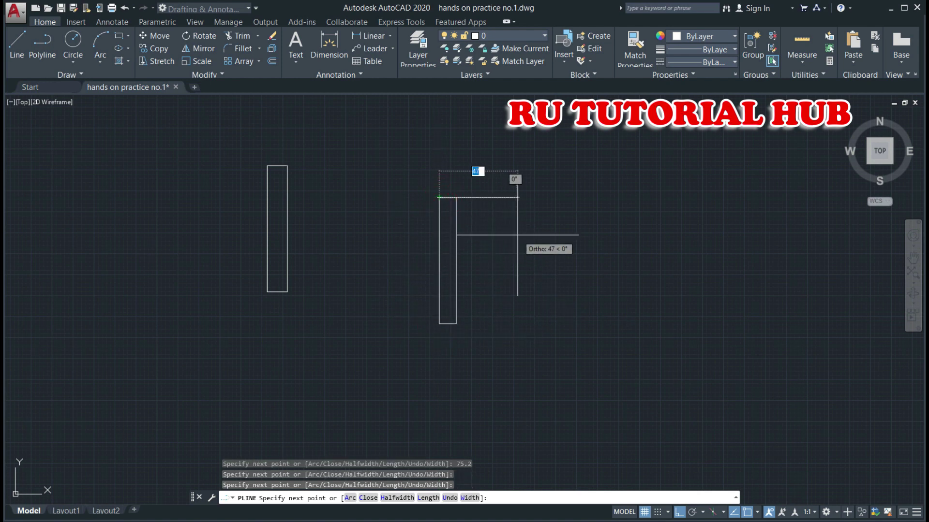
pyautogui.press('Return')
# Pan to show all outlines, then select the long strip for a move.
pyautogui.write('p')
pyautogui.press('Return')
pyautogui.scroll(-2, 691, 432)
pyautogui.moveTo(691, 432)
pyautogui.mouseDown()
pyautogui.moveTo(655, 433)
pyautogui.moveTo(660, 440)
pyautogui.mouseUp()
pyautogui.press('Escape')
pyautogui.write('m')
pyautogui.press('Return')
pyautogui.click(659, 201)
pyautogui.press('Return')
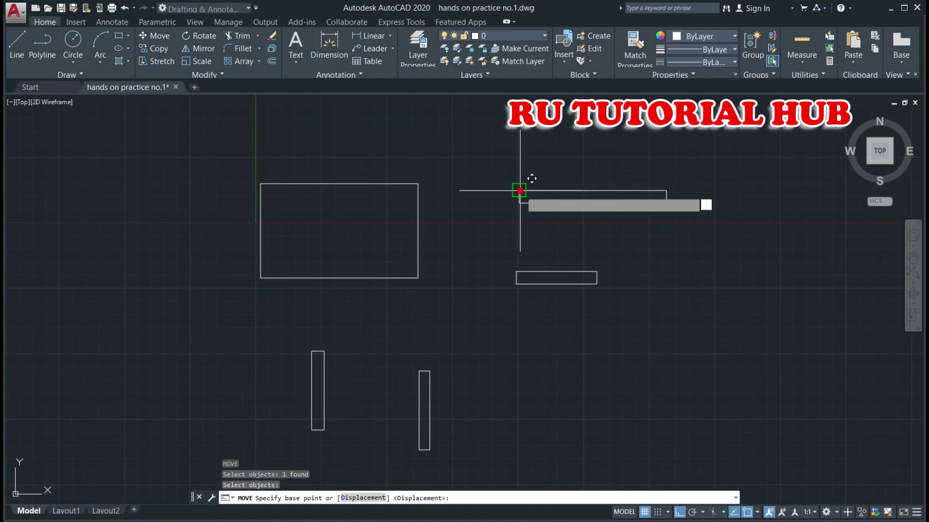
# Move the long strip to its new spot and place the short bar beneath it.
pyautogui.click(520, 191)
pyautogui.press('F8')
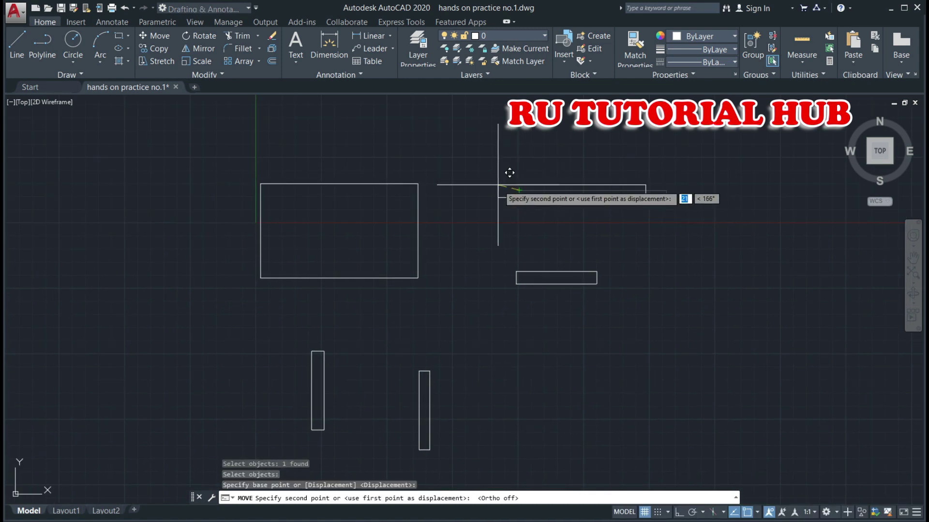
pyautogui.click(501, 185)
pyautogui.press('F8')
pyautogui.press('F8')
pyautogui.write('m')
pyautogui.press('Return')
pyautogui.click(554, 274)
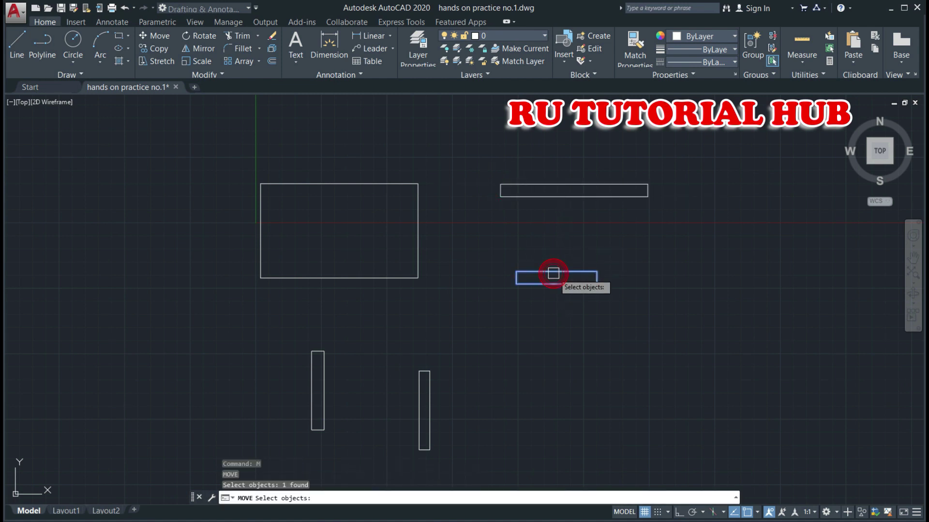
pyautogui.press('Return')
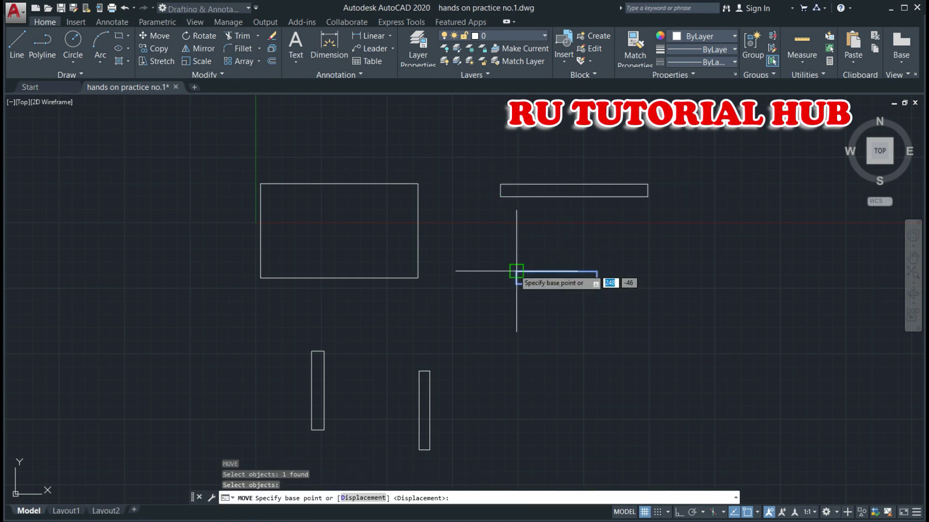
pyautogui.click(516, 272)
pyautogui.click(513, 234)
pyautogui.press('Escape')
pyautogui.press('Escape')
pyautogui.press('Escape')
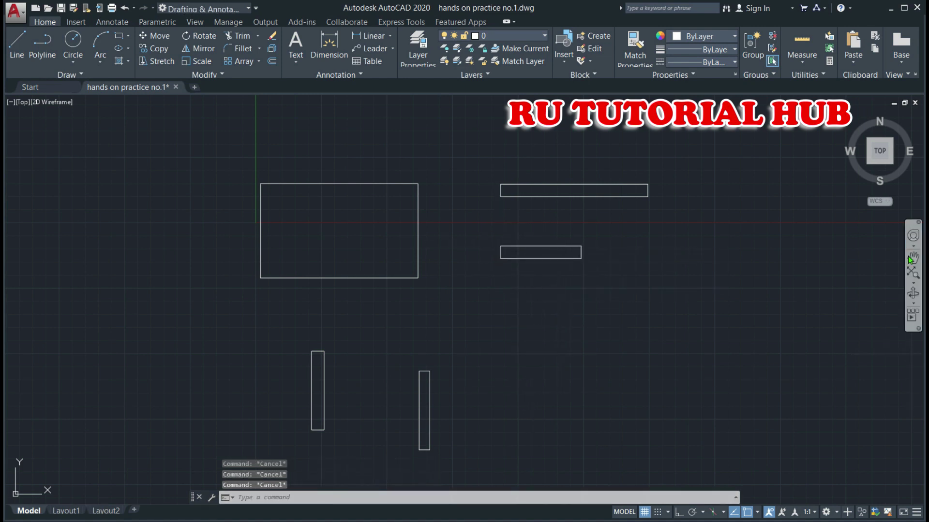
# Move the left leg outline to its new position below the tabletop.
pyautogui.click(913, 258)
pyautogui.moveTo(614, 336); pyautogui.dragTo(669, 286)
pyautogui.press('Escape')
pyautogui.press('Escape')
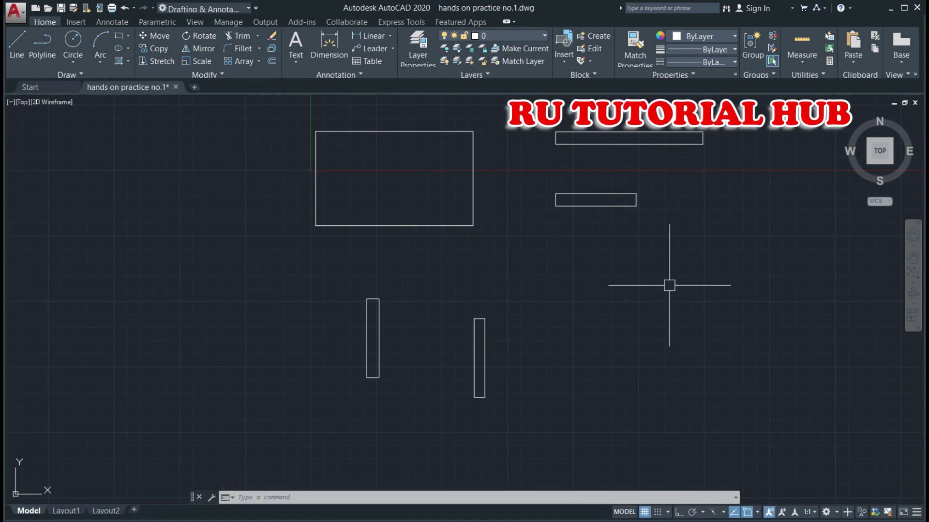
pyautogui.write('m')
pyautogui.press('Return')
pyautogui.click(379, 315)
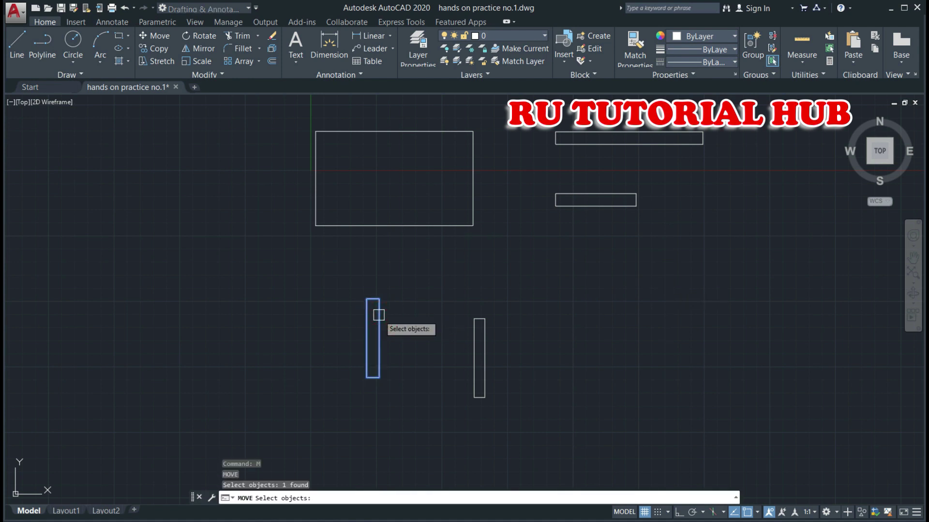
pyautogui.press('Return')
pyautogui.click(377, 300)
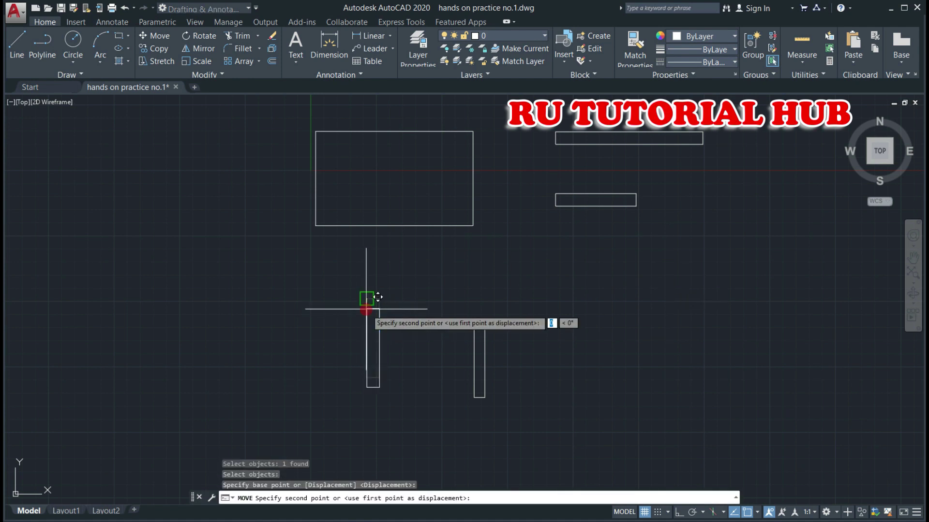
pyautogui.click(317, 291)
pyautogui.press('Escape')
pyautogui.press('Escape')
pyautogui.press('Escape')
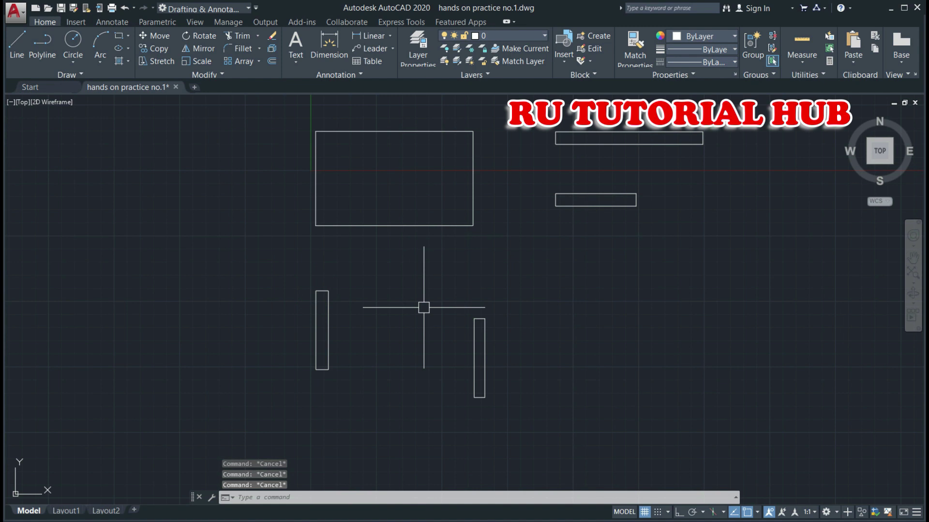
# Move the right leg so it sits level with the left leg.
pyautogui.press('Return')
pyautogui.click(474, 325)
pyautogui.press('Return')
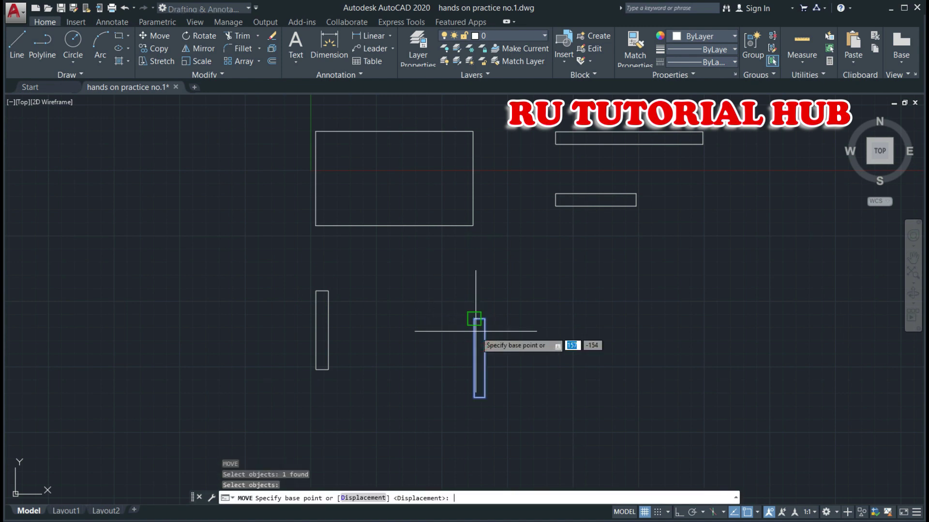
pyautogui.click(474, 319)
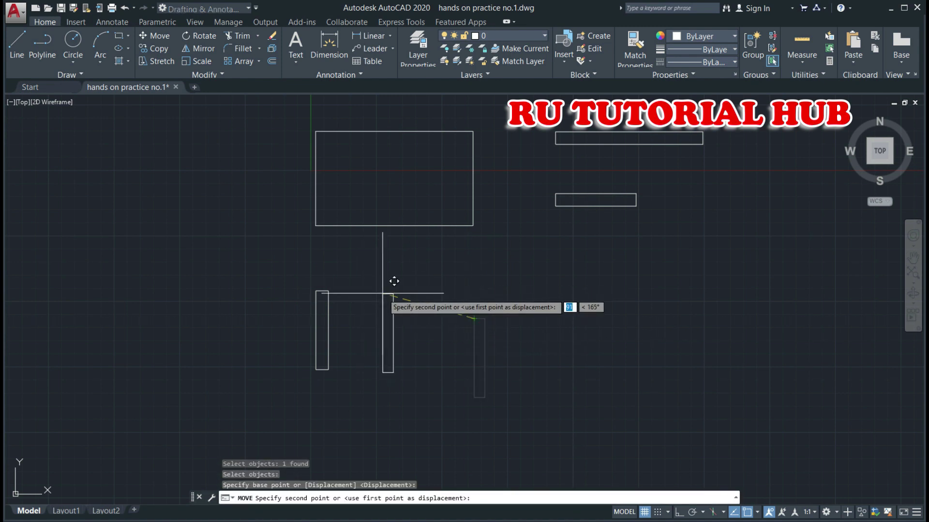
pyautogui.click(383, 293)
pyautogui.scroll(2, 730, 440)
pyautogui.press('Escape')
pyautogui.press('Escape')
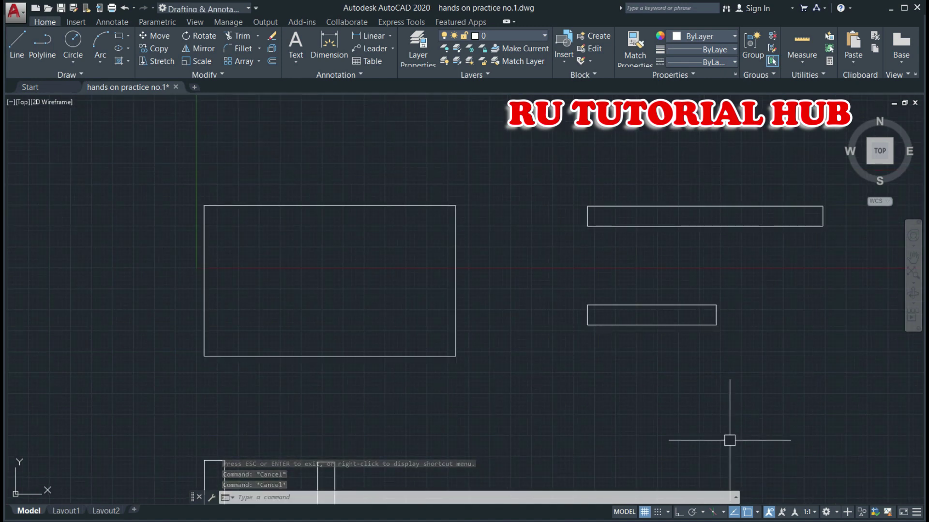
pyautogui.scroll(-2, 725, 313)
# Dimension the tabletop as 150.00 wide and 90.00 tall.
pyautogui.write('m')
pyautogui.press('Return')
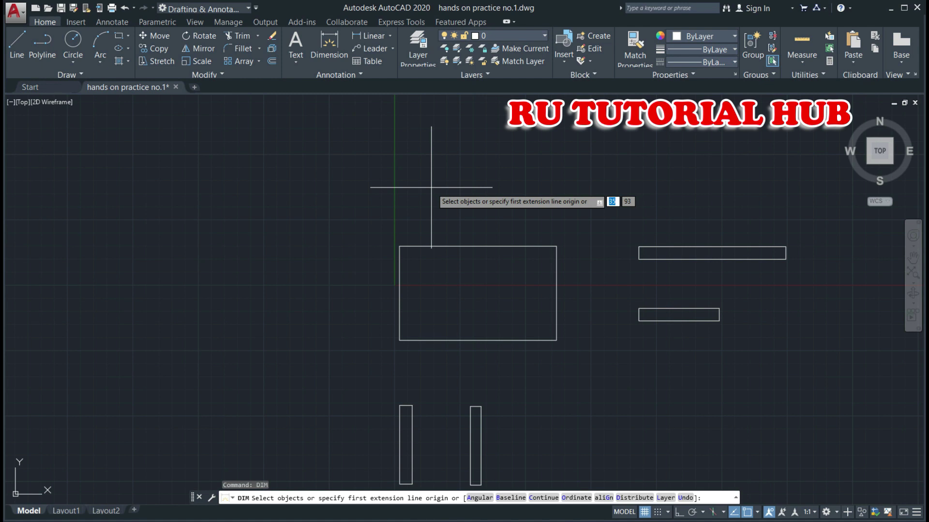
pyautogui.click(399, 247)
pyautogui.click(557, 246)
pyautogui.click(557, 232)
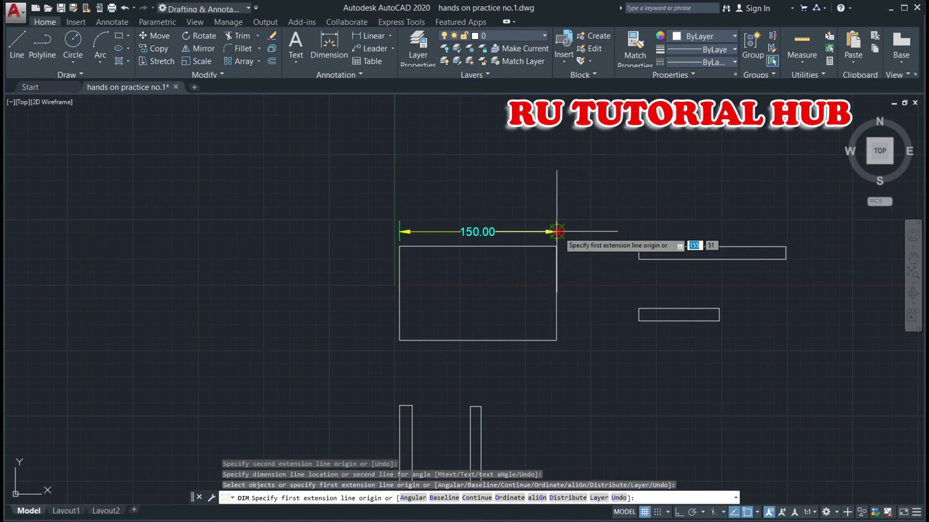
pyautogui.click(399, 247)
pyautogui.click(399, 340)
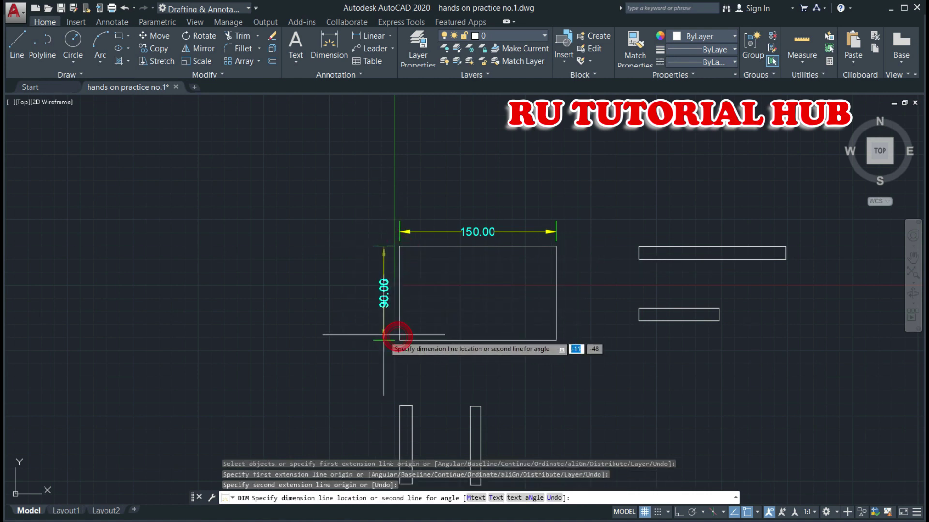
pyautogui.click(385, 334)
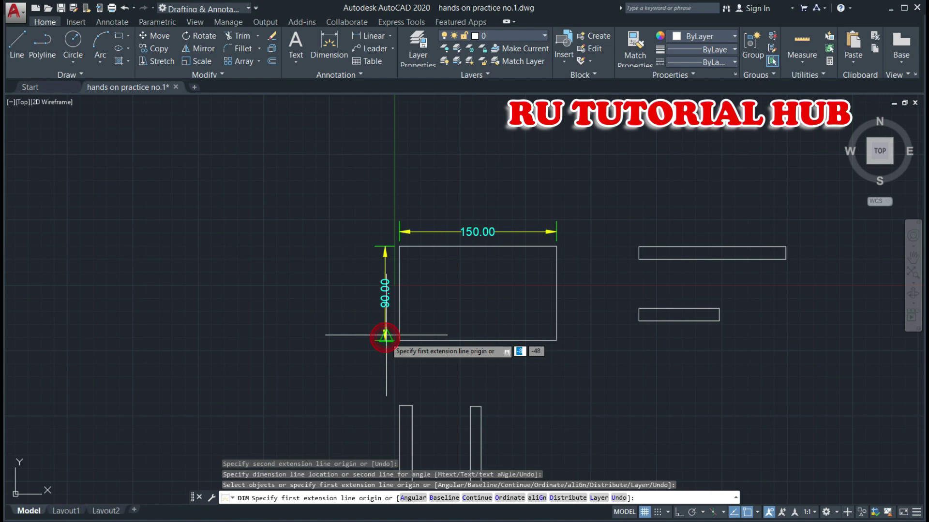
# Dimension the long strip (140.40 by 12.00) and the short strip (76.80 by 12.00).
pyautogui.click(638, 247)
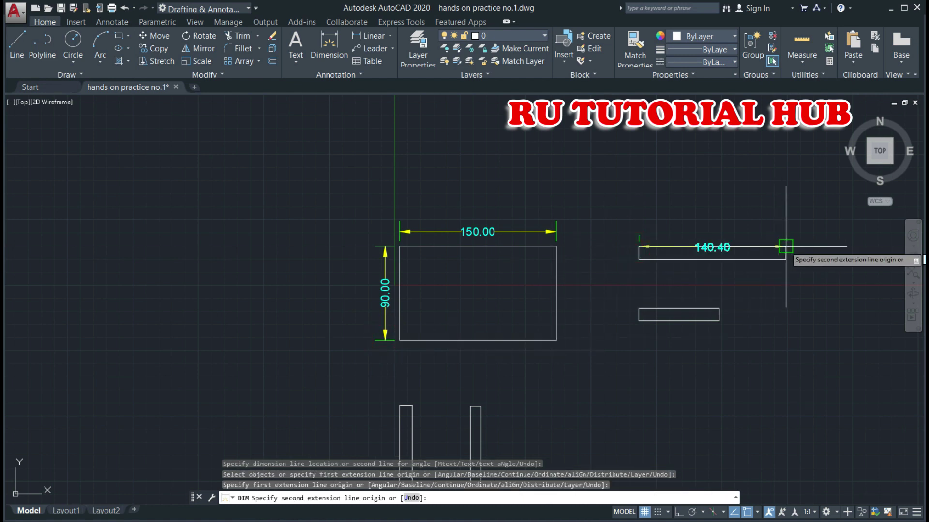
pyautogui.click(786, 247)
pyautogui.click(785, 236)
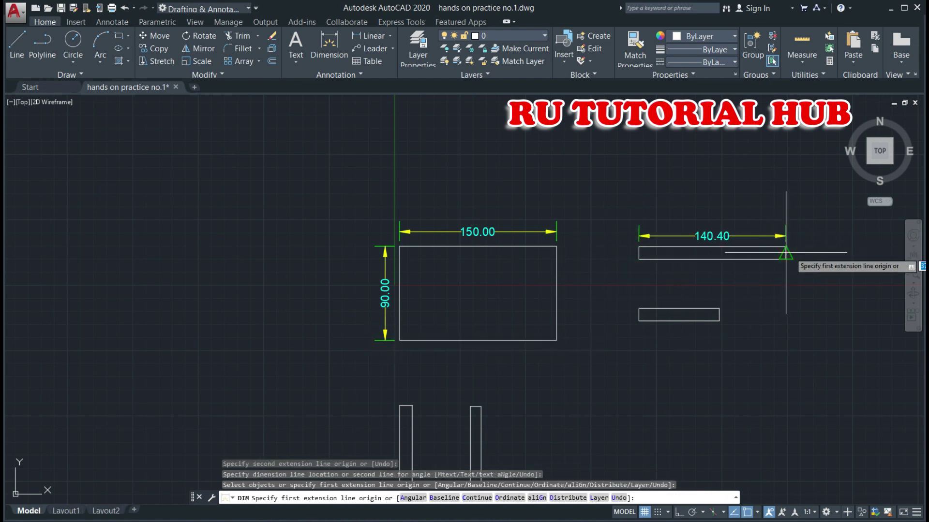
pyautogui.click(786, 247)
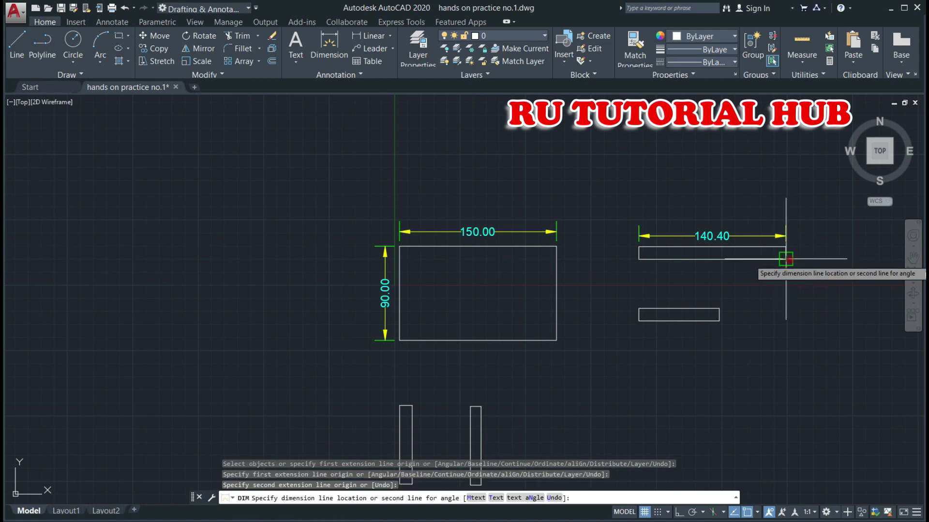
pyautogui.click(798, 262)
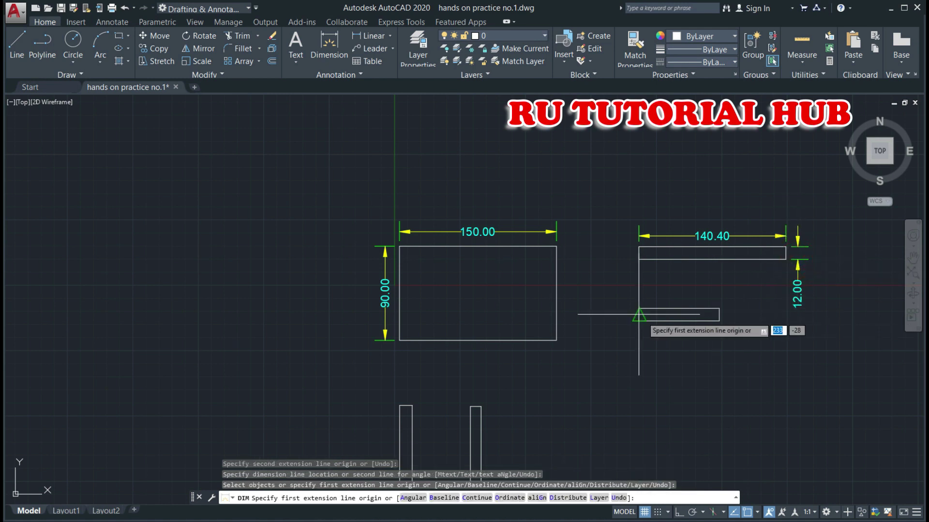
pyautogui.click(639, 308)
pyautogui.click(720, 308)
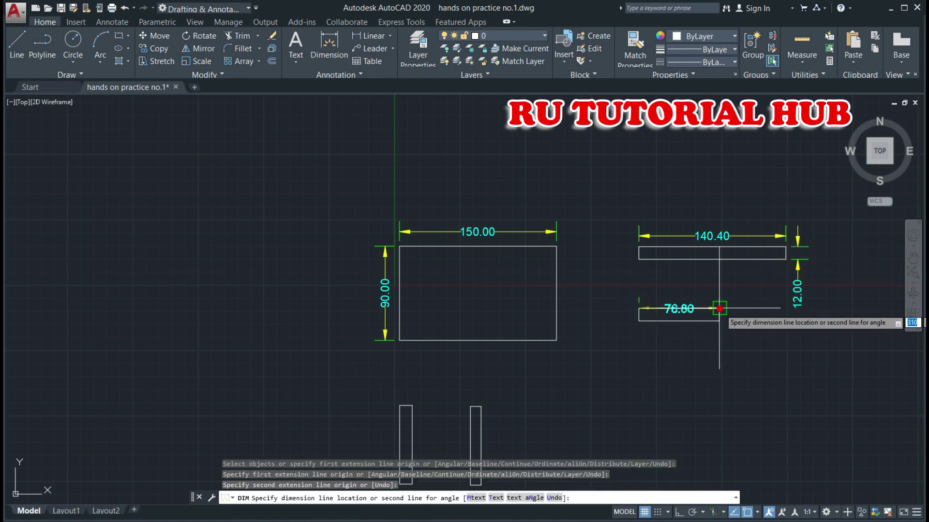
pyautogui.click(719, 298)
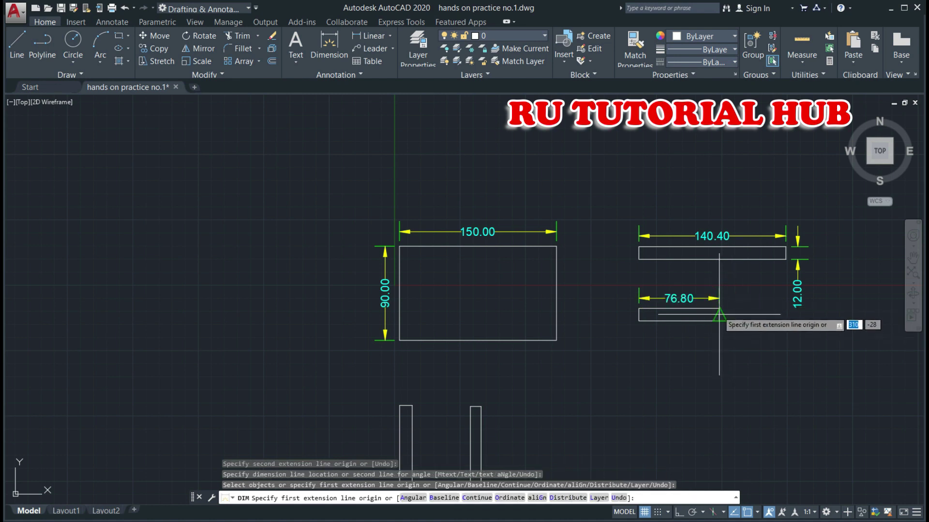
pyautogui.click(719, 308)
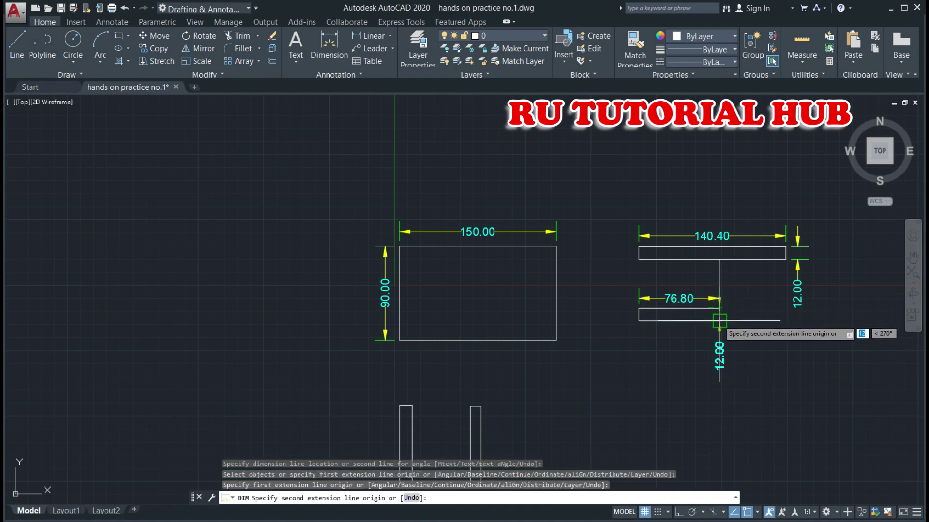
pyautogui.click(719, 321)
pyautogui.click(727, 321)
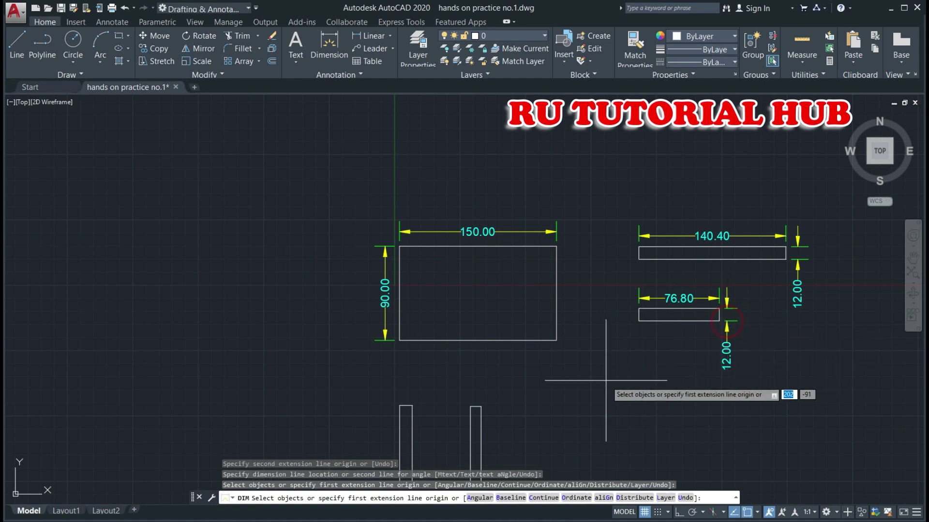
# Dimension the left leg as 12.00 wide and 75.20 tall.
pyautogui.click(914, 258)
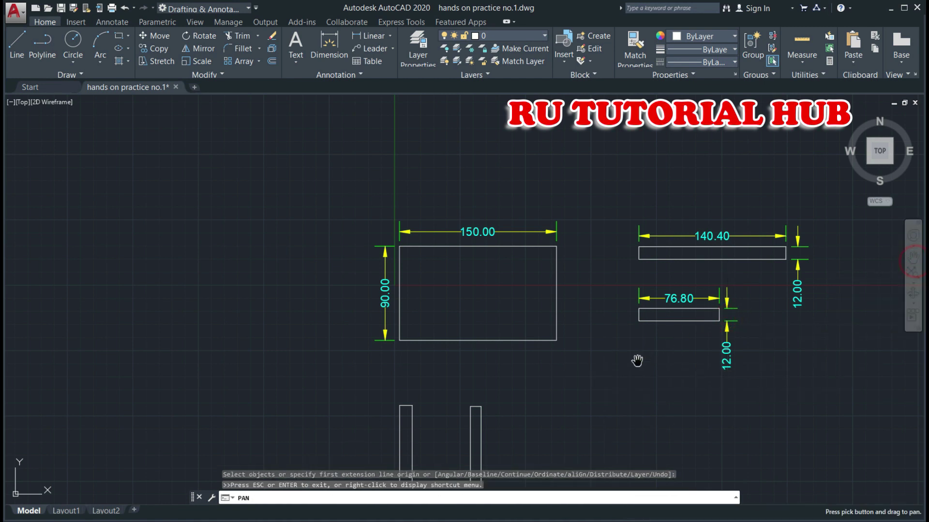
pyautogui.moveTo(638, 362); pyautogui.dragTo(640, 248)
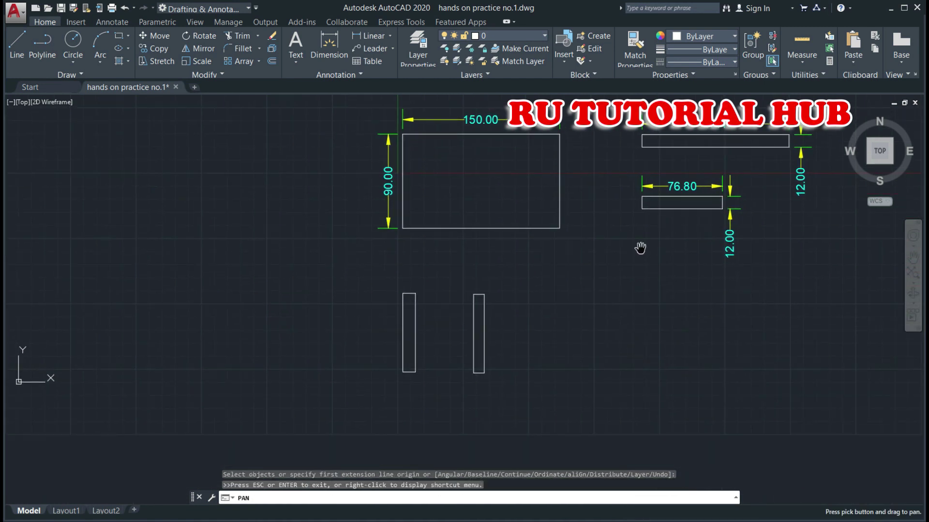
pyautogui.press('Escape')
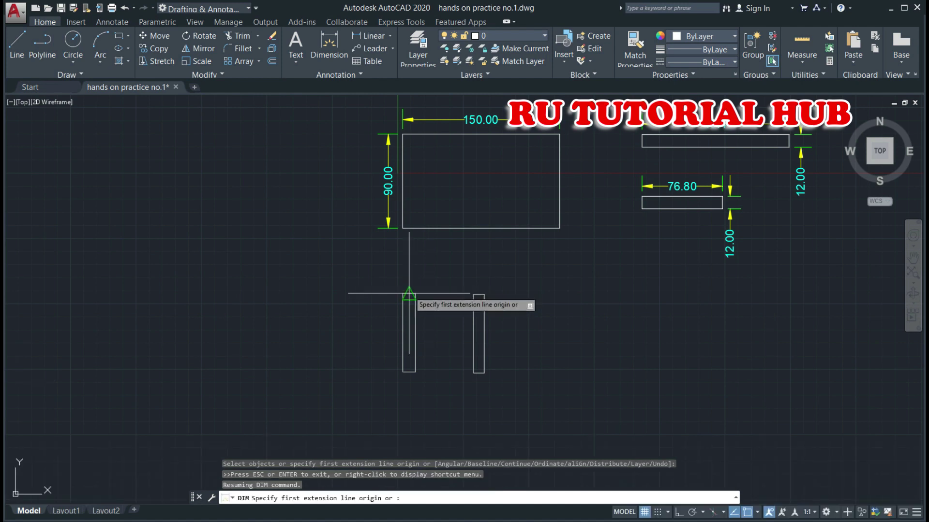
pyautogui.click(402, 293)
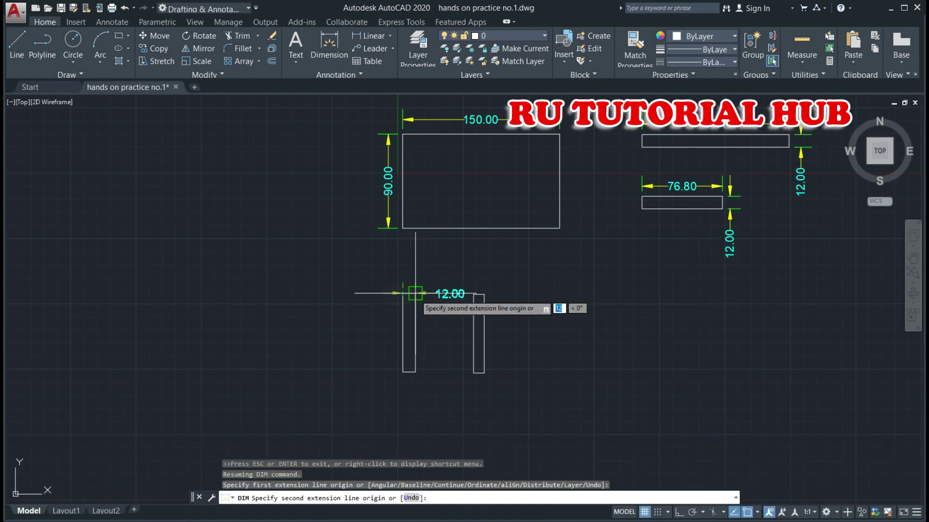
pyautogui.click(415, 295)
pyautogui.click(409, 281)
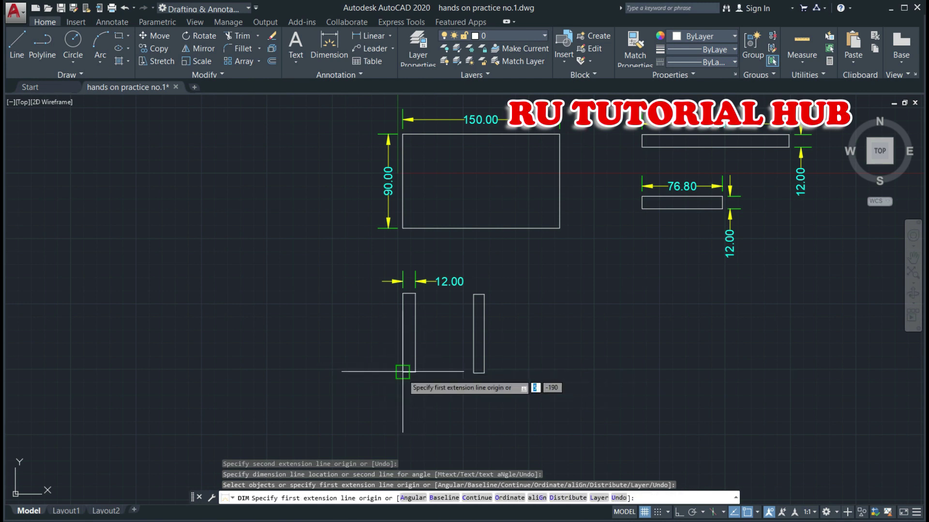
pyautogui.click(400, 372)
pyautogui.click(402, 293)
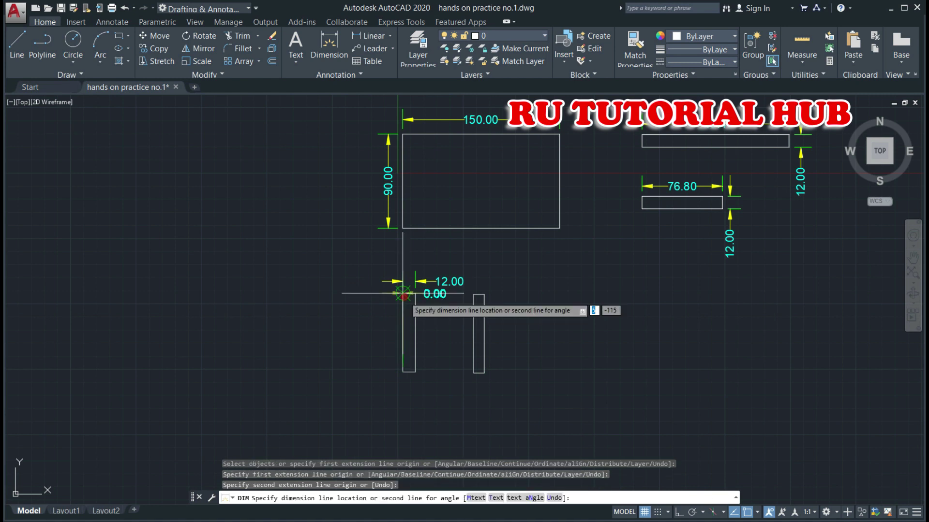
pyautogui.click(387, 297)
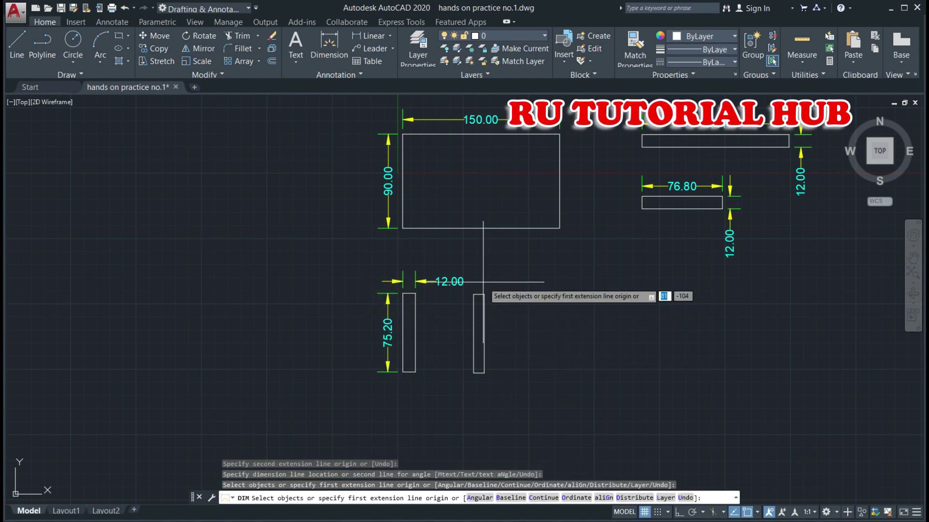
# Dimension the right leg as 10.20 wide and 75.20 tall.
pyautogui.click(474, 372)
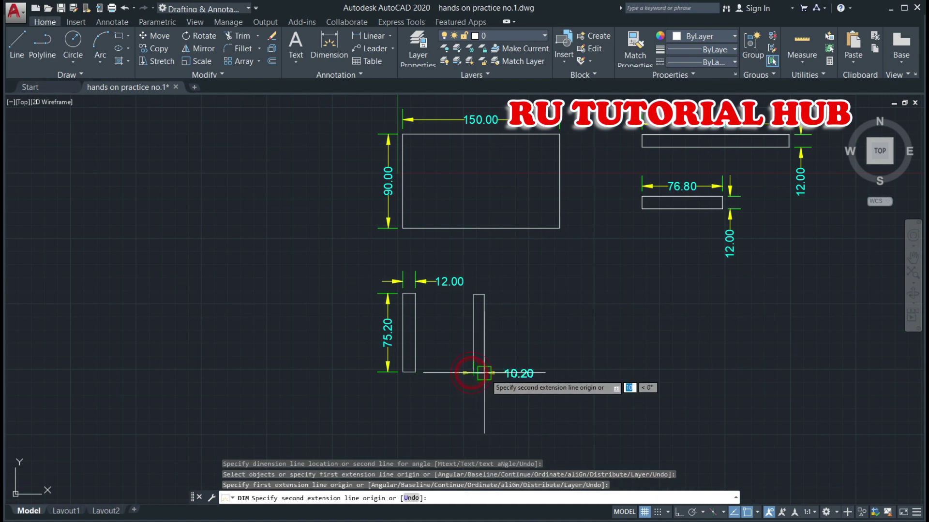
pyautogui.click(484, 391)
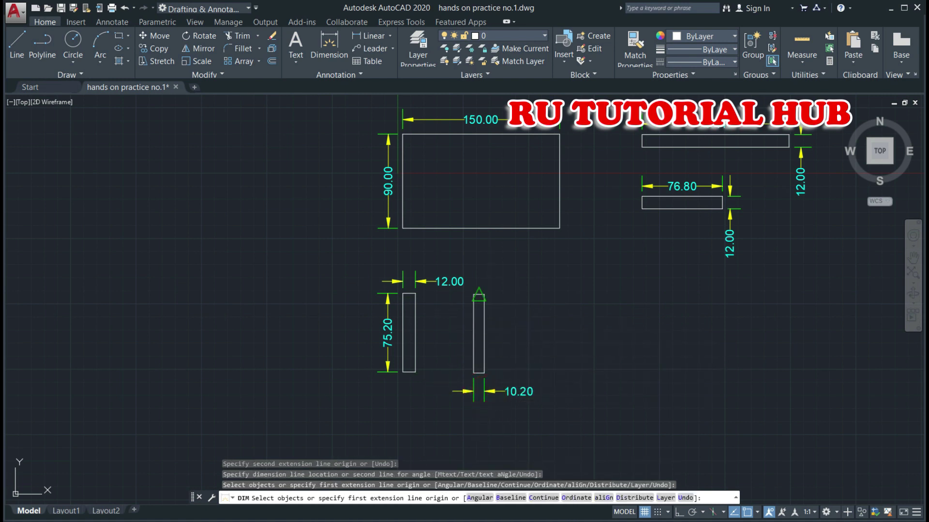
pyautogui.click(484, 295)
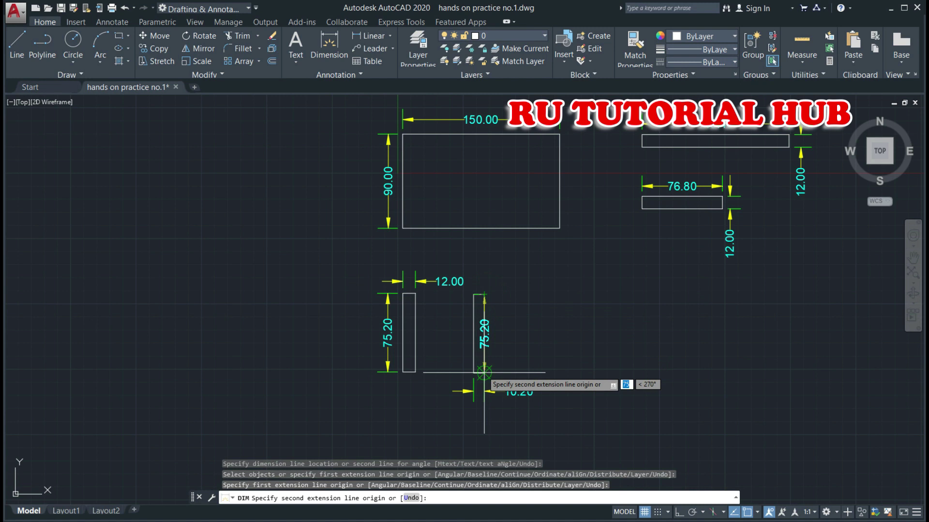
pyautogui.click(485, 373)
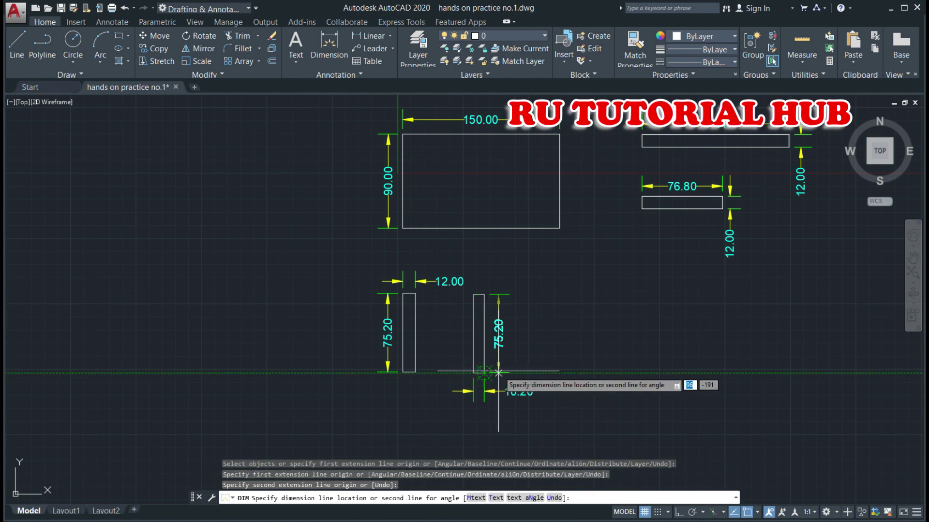
pyautogui.click(498, 372)
pyautogui.press('Return')
# Pan and zoom until all five dimensioned table parts are centred in the view.
pyautogui.press('Escape')
pyautogui.press('Escape')
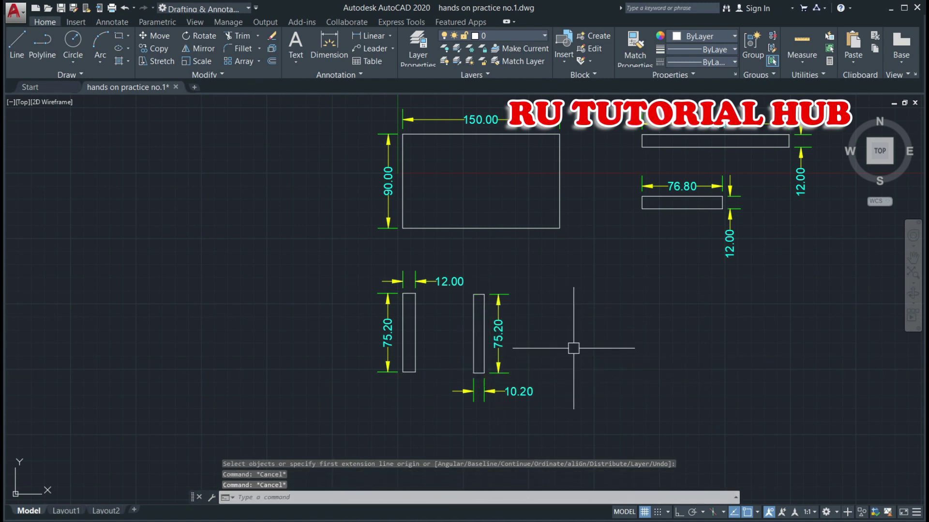
pyautogui.press('Escape')
pyautogui.scroll(-2, 729, 288)
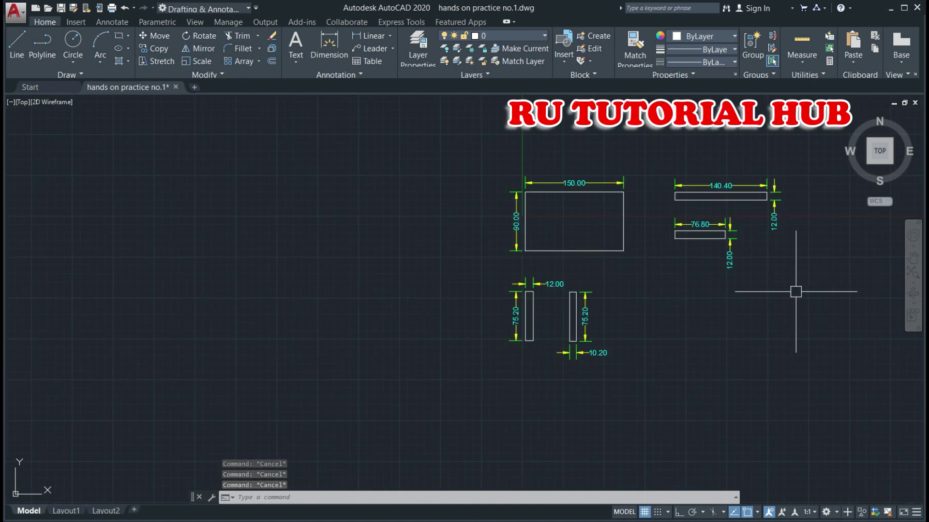
pyautogui.click(913, 256)
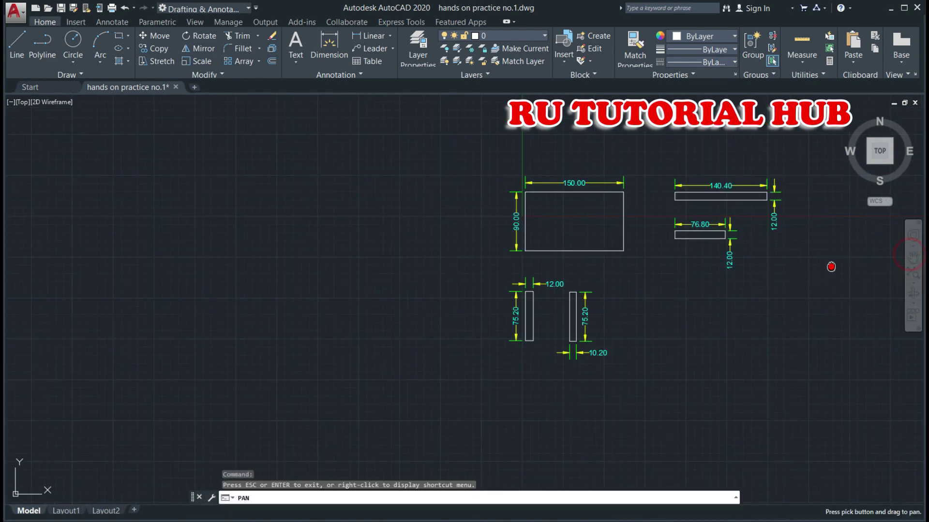
pyautogui.moveTo(829, 265); pyautogui.dragTo(658, 290)
pyautogui.scroll(2, 663, 287)
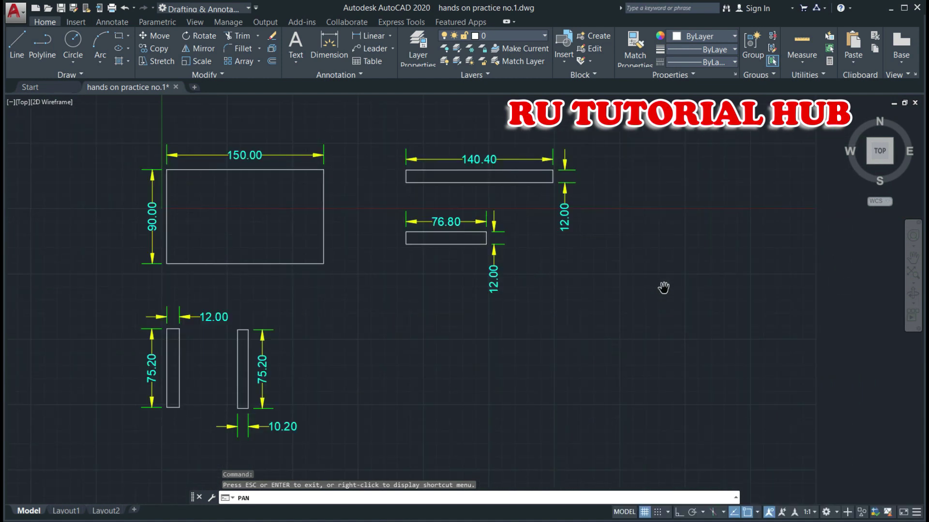
pyautogui.scroll(2, 547, 287)
pyautogui.moveTo(546, 287); pyautogui.dragTo(738, 305)
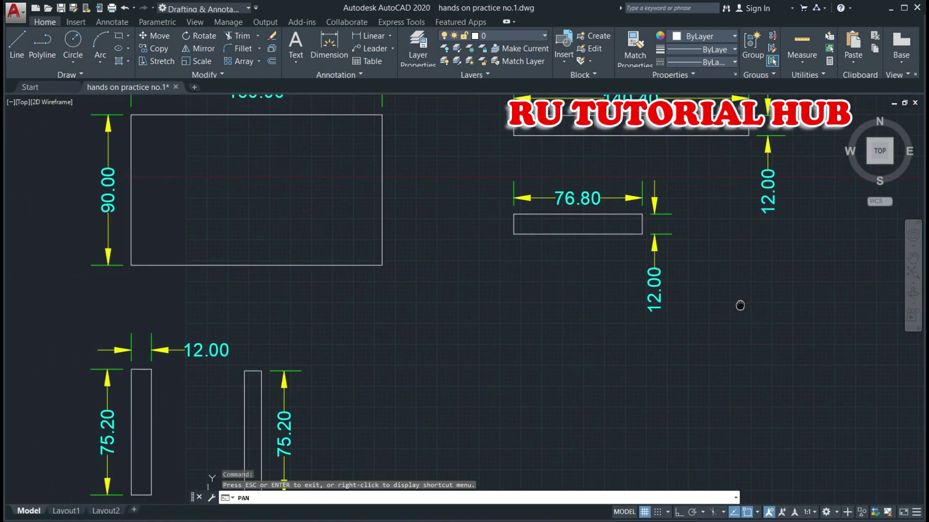
pyautogui.scroll(-4, 707, 317)
pyautogui.scroll(2, 707, 318)
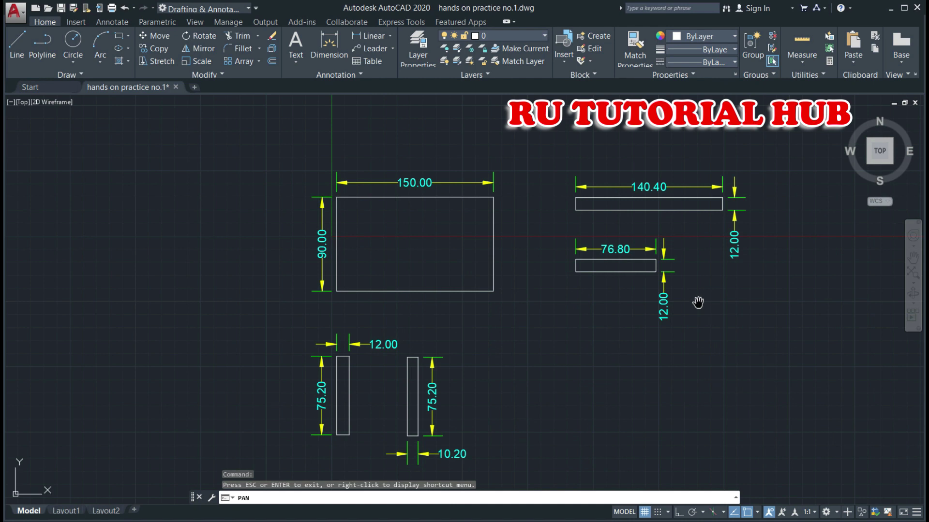
pyautogui.scroll(2, 698, 302)
pyautogui.scroll(-2, 698, 303)
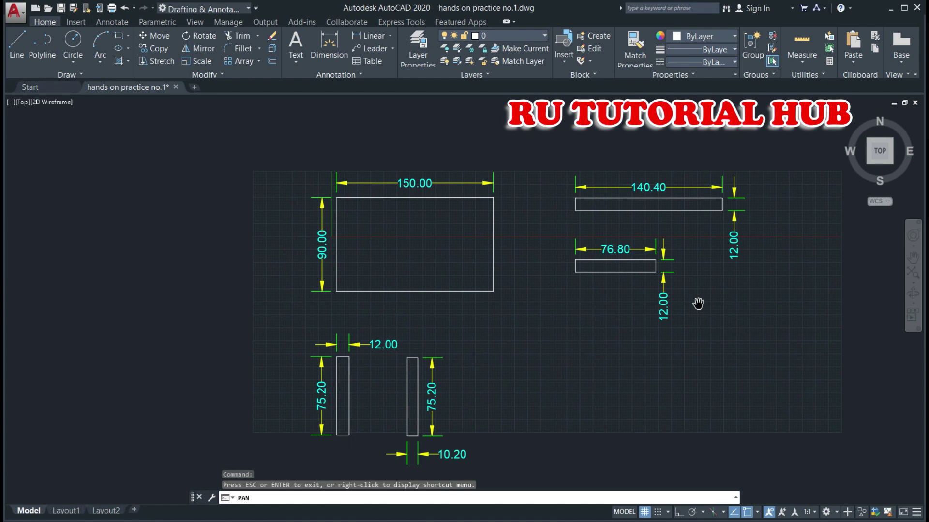
pyautogui.press('Escape')
pyautogui.press('Escape')
pyautogui.press('Escape')
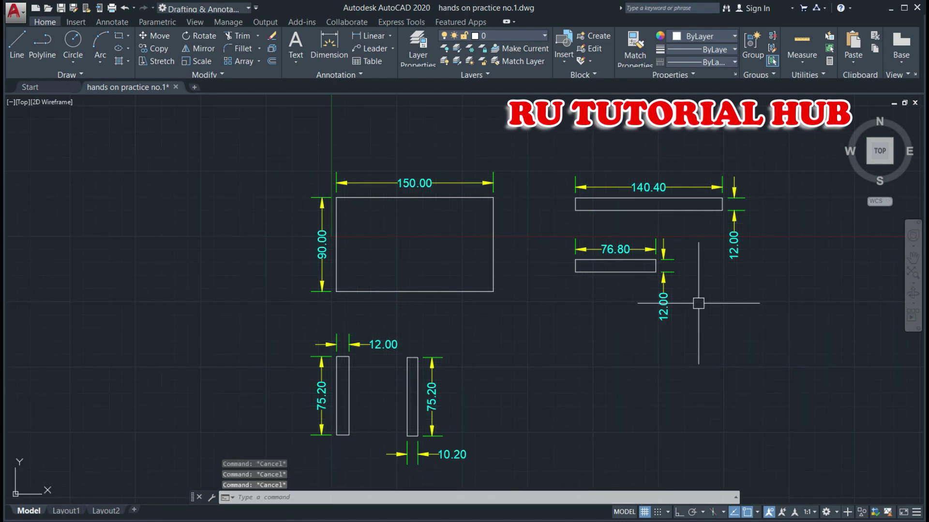
# Move the 76.80 rail and its dimensions down and to the right.
pyautogui.click(696, 239)
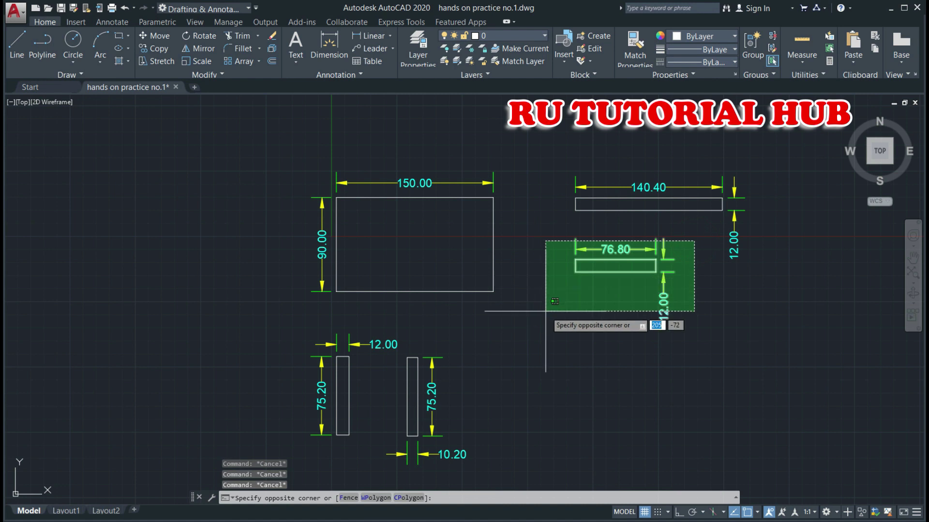
pyautogui.click(559, 341)
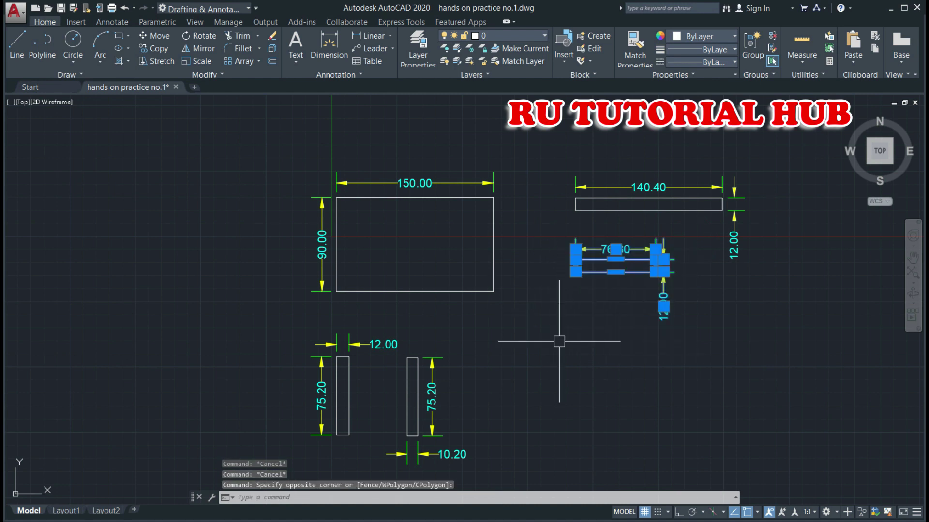
pyautogui.write('M')
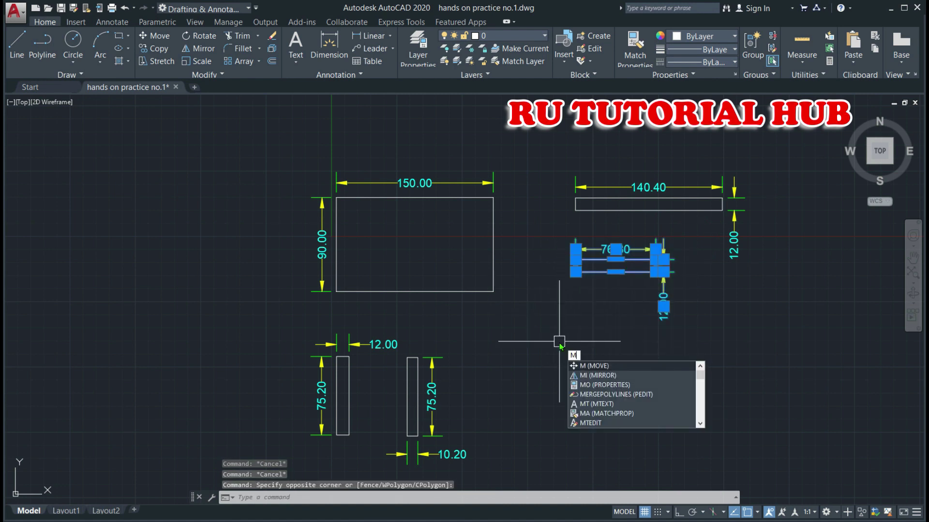
pyautogui.press('Return')
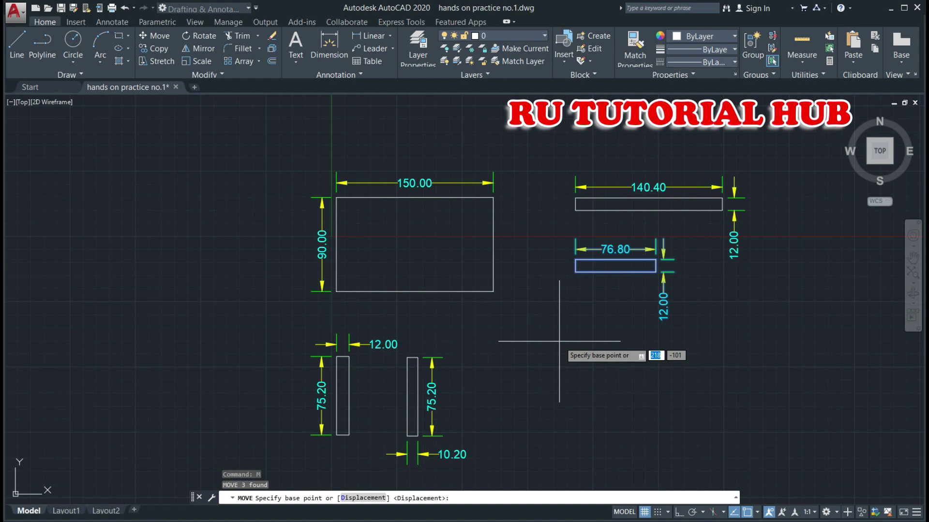
pyautogui.click(576, 260)
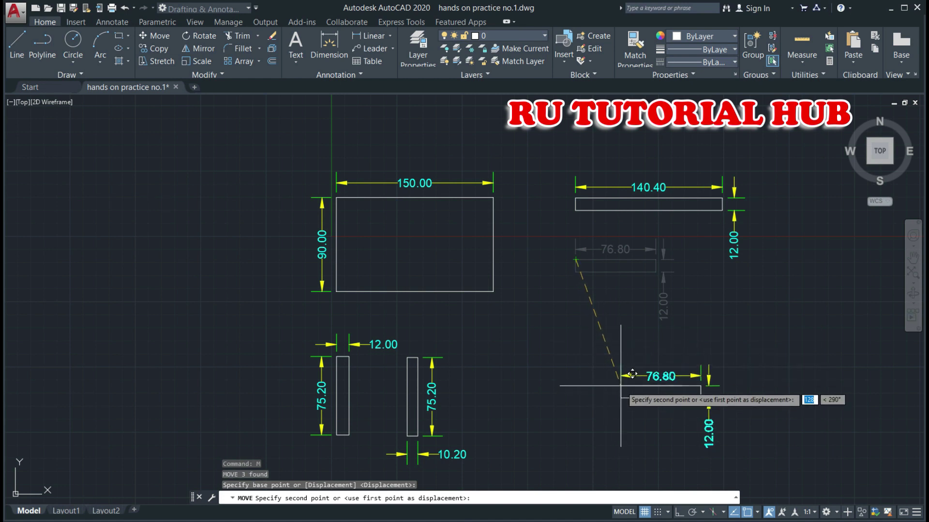
pyautogui.click(616, 362)
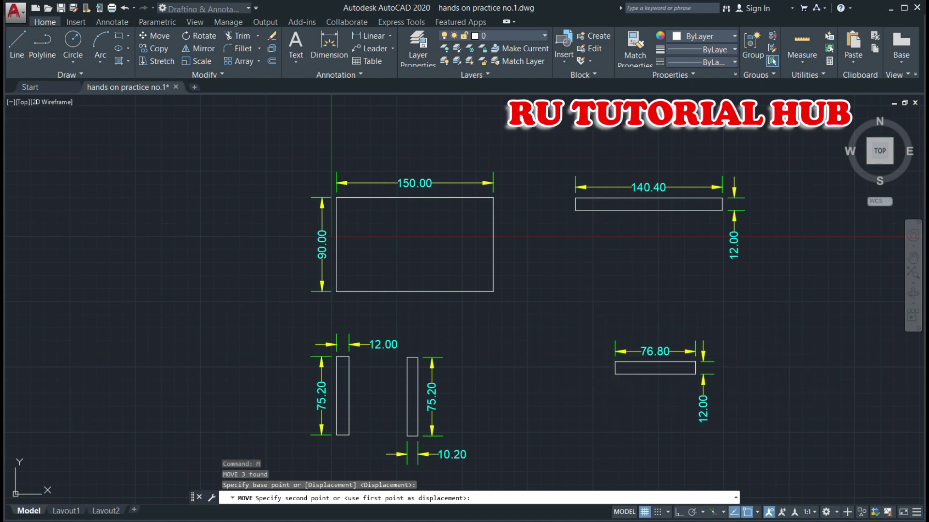
pyautogui.press('Escape')
pyautogui.press('Escape')
pyautogui.press('Escape')
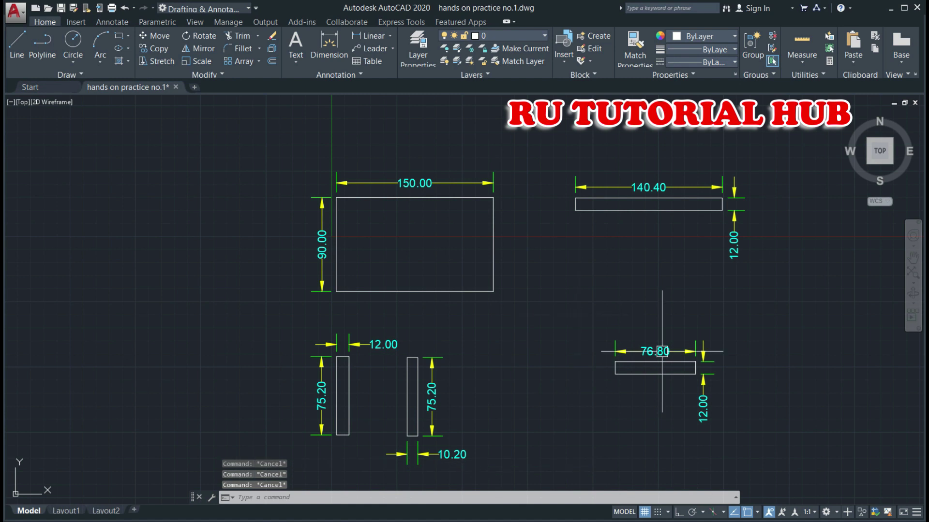
pyautogui.click(912, 260)
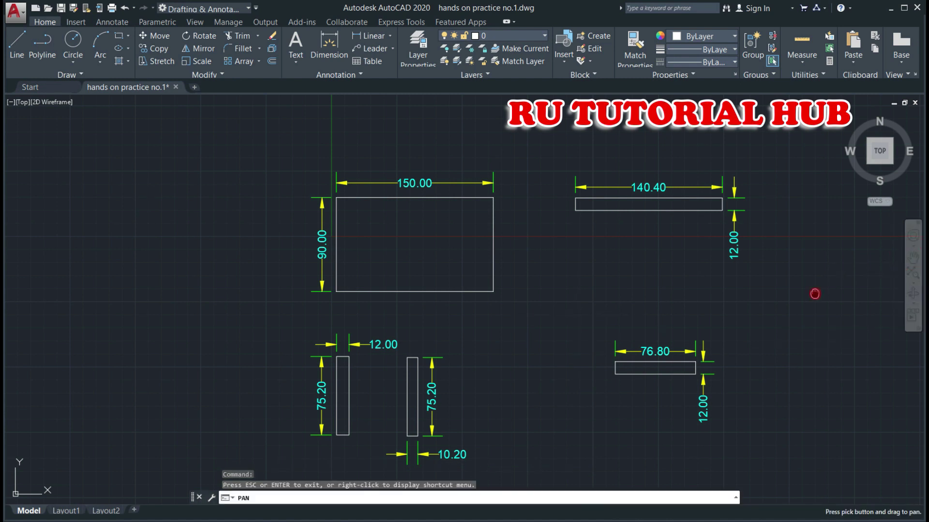
pyautogui.moveTo(814, 292); pyautogui.dragTo(793, 256)
pyautogui.press('Escape')
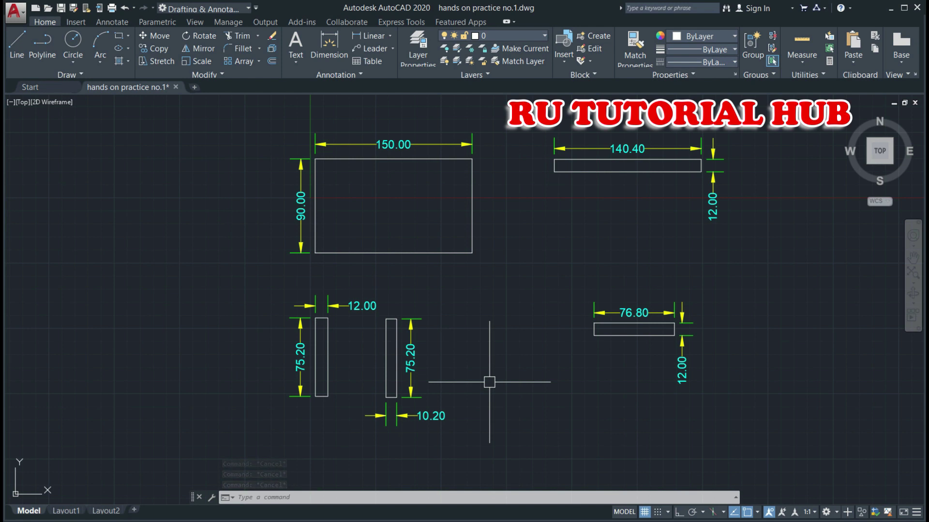
# Move the 10.20 leg with its dimensions lower and to the right.
pyautogui.click(460, 299)
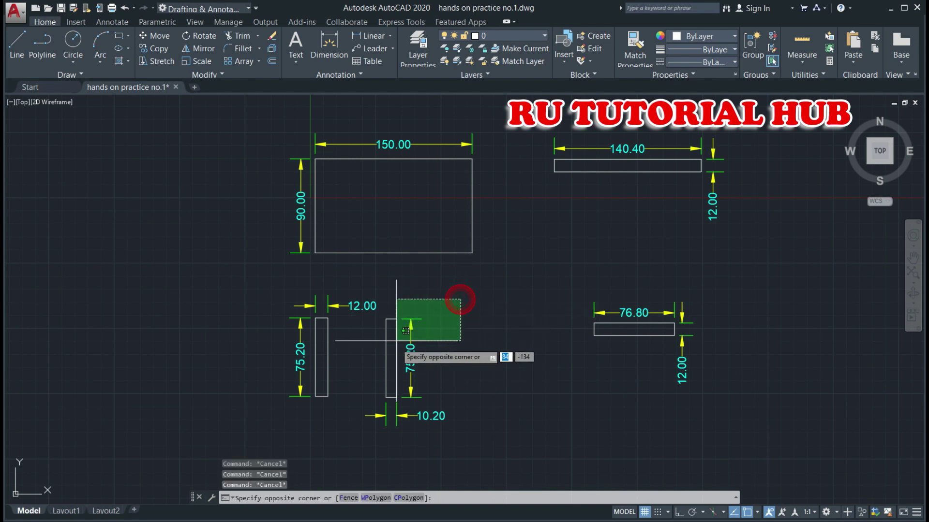
pyautogui.click(381, 436)
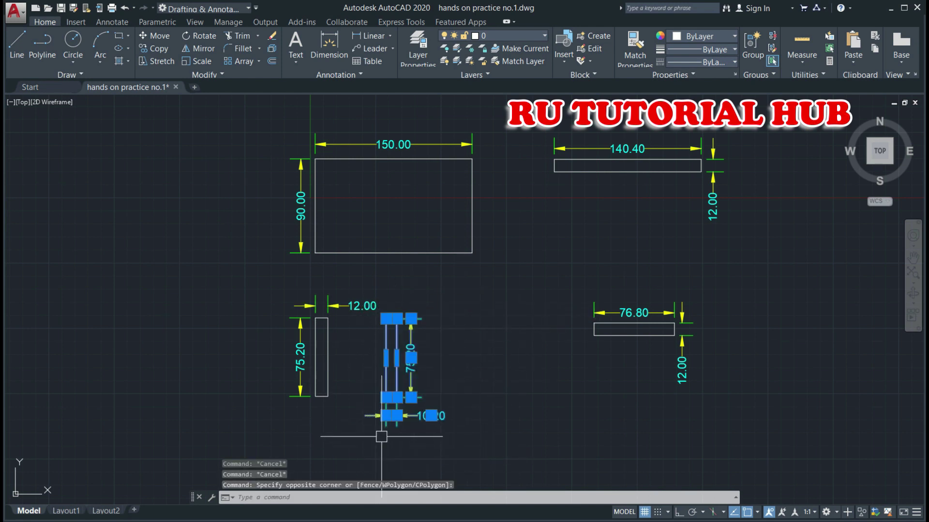
pyautogui.write('m')
pyautogui.press('Return')
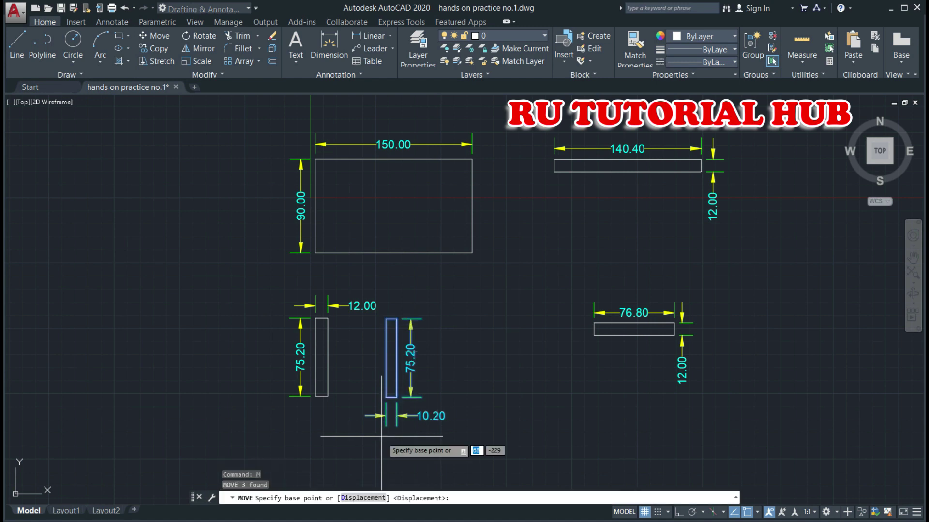
pyautogui.click(385, 319)
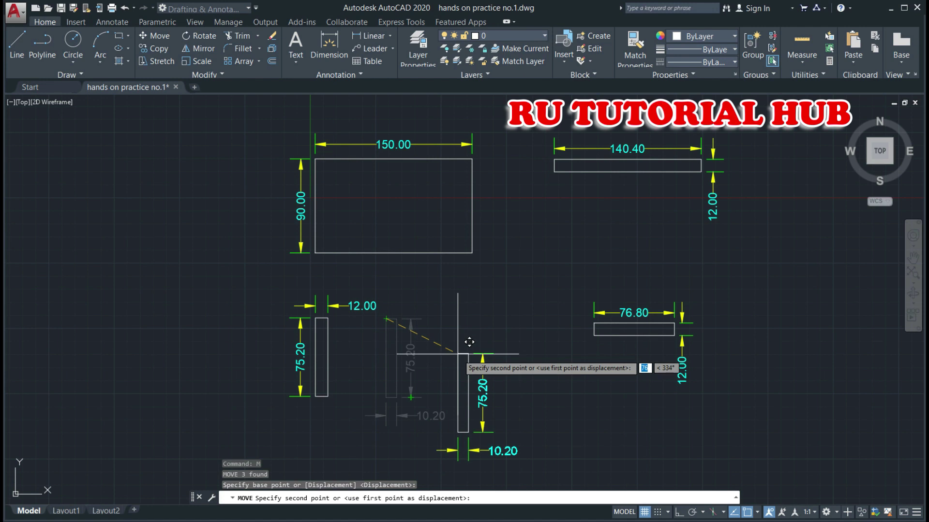
pyautogui.click(458, 354)
pyautogui.press('Escape')
pyautogui.press('Escape')
pyautogui.press('Escape')
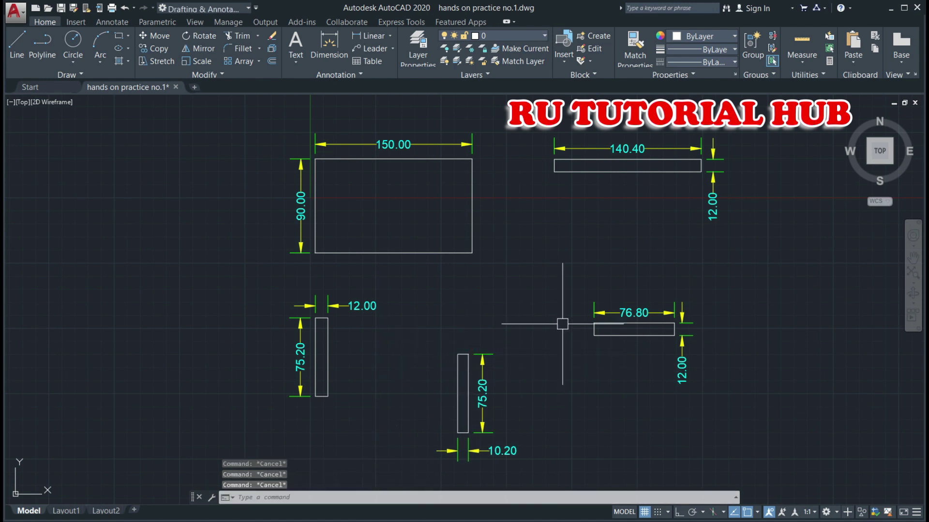
# Move the 12.00 leg with its dimensions 38 units straight down.
pyautogui.click(402, 279)
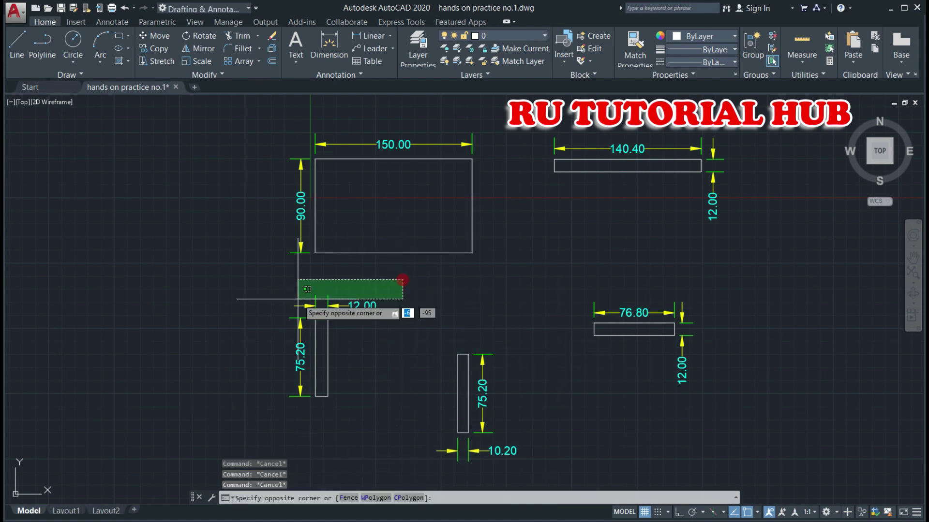
pyautogui.click(261, 421)
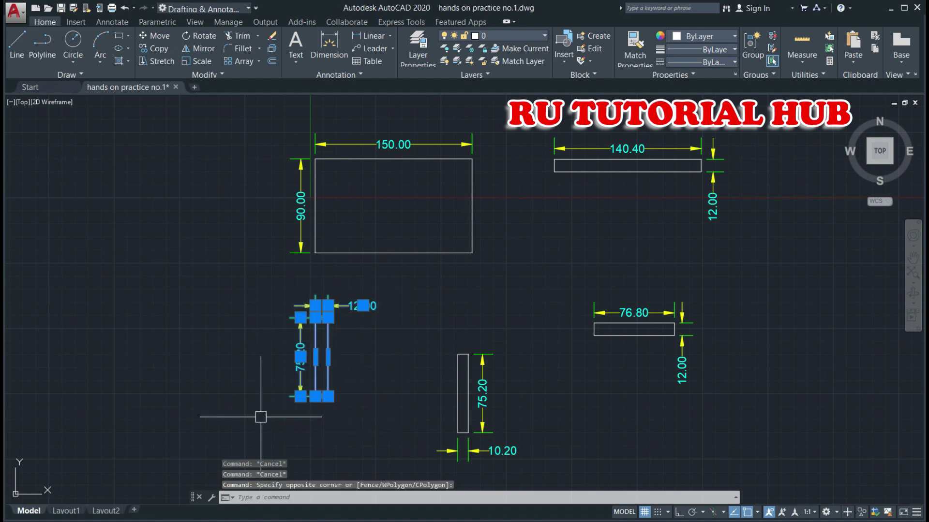
pyautogui.write('m')
pyautogui.press('Return')
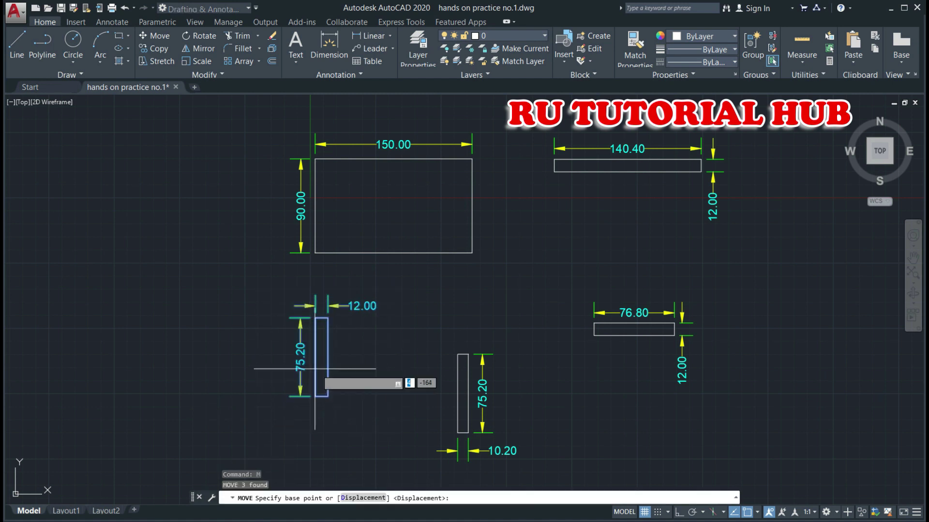
pyautogui.click(327, 324)
pyautogui.press('Return')
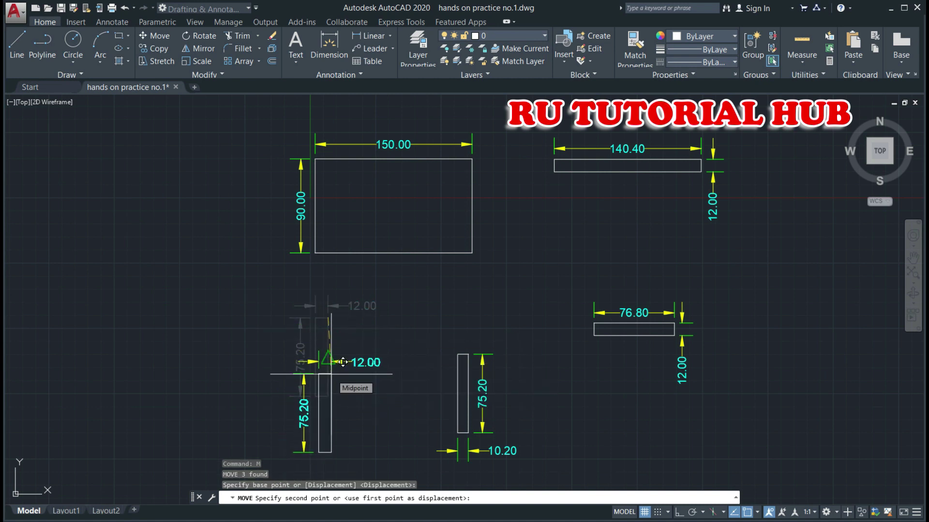
pyautogui.press('Escape')
pyautogui.press('Escape')
pyautogui.press('Escape')
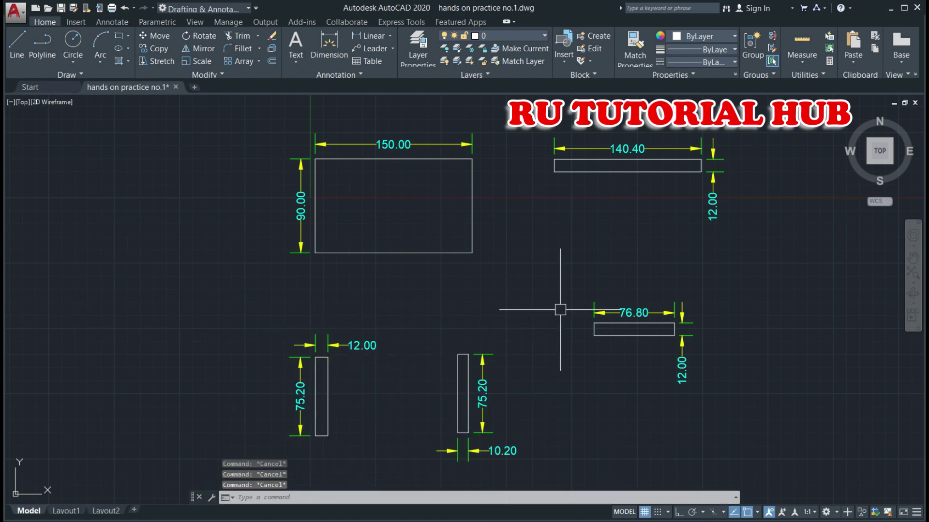
# Draw a multiline text box above the tabletop and set its text height to 20.
pyautogui.click(912, 256)
pyautogui.moveTo(772, 256); pyautogui.dragTo(767, 327)
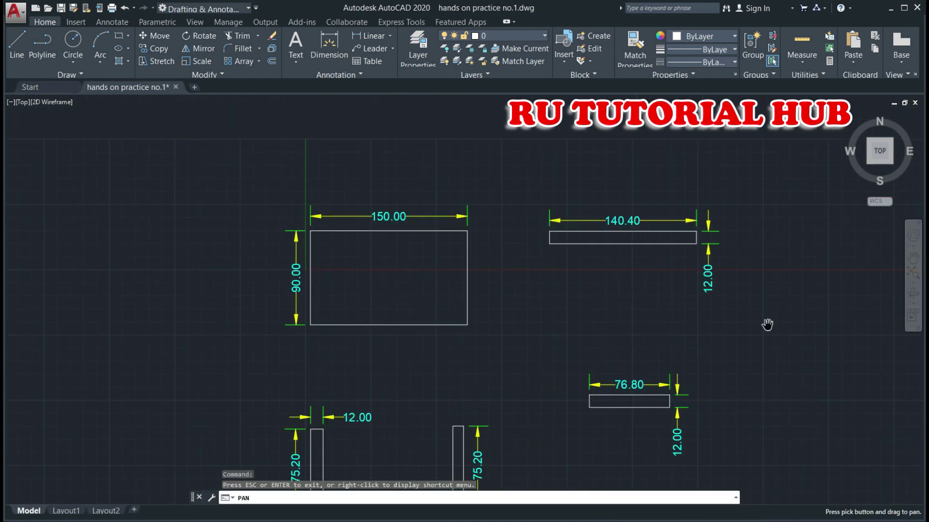
pyautogui.press('Escape')
pyautogui.press('Escape')
pyautogui.press('Escape')
pyautogui.write('t')
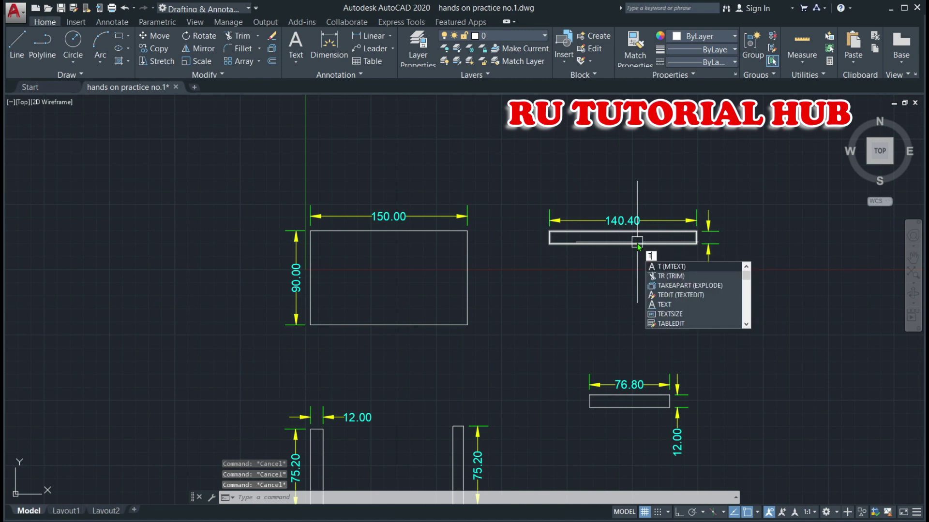
pyautogui.press('Return')
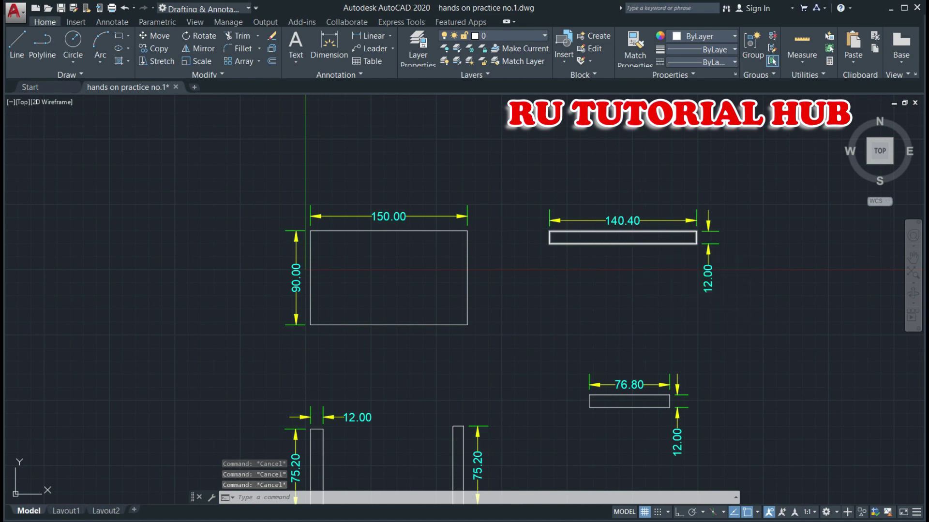
pyautogui.moveTo(316, 173); pyautogui.dragTo(321, 118, button='middle')
pyautogui.click(322, 120)
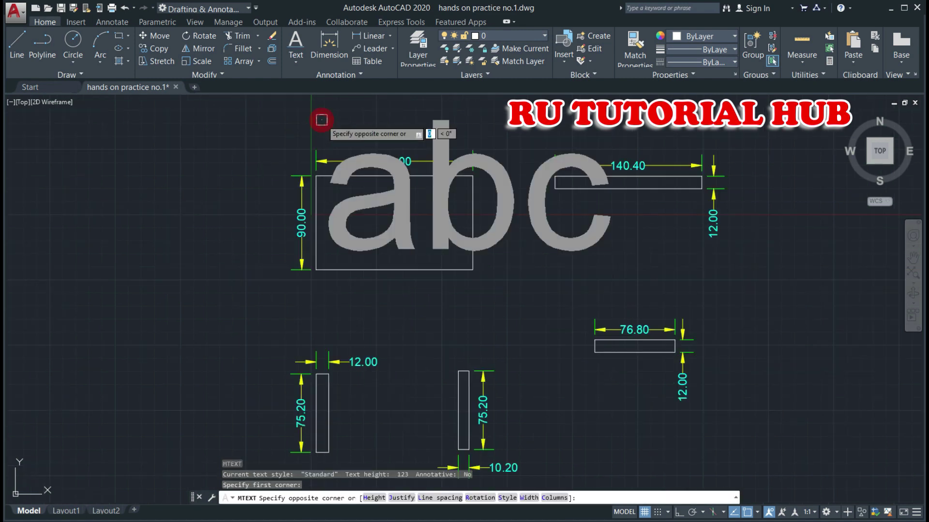
pyautogui.click(459, 145)
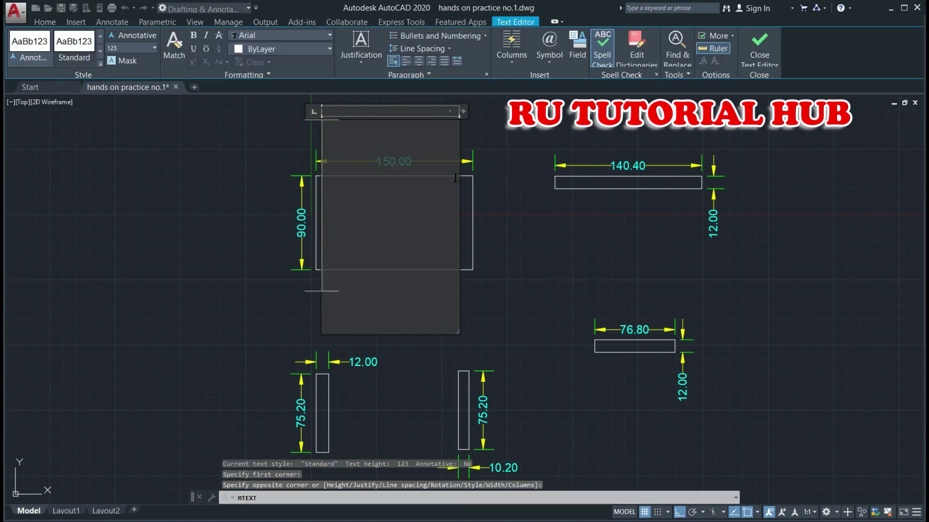
pyautogui.click(131, 48)
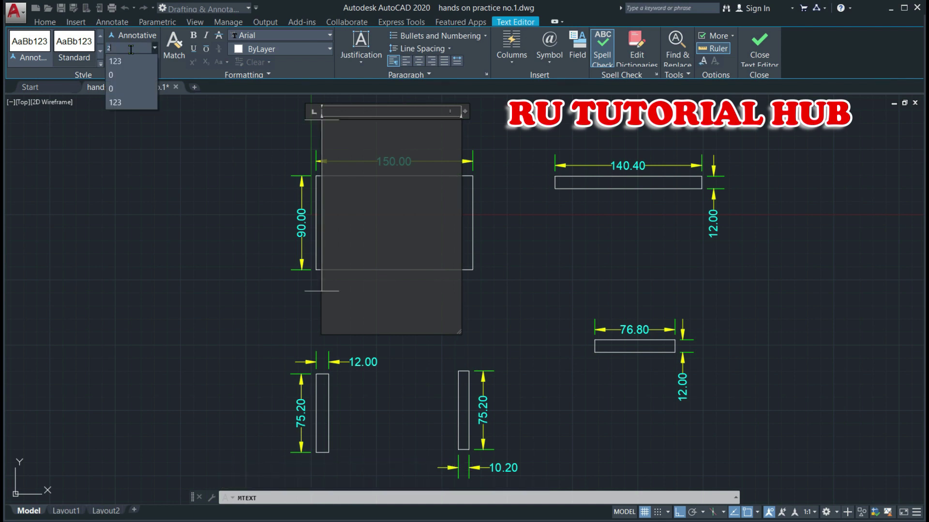
pyautogui.write('0')
pyautogui.press('Return')
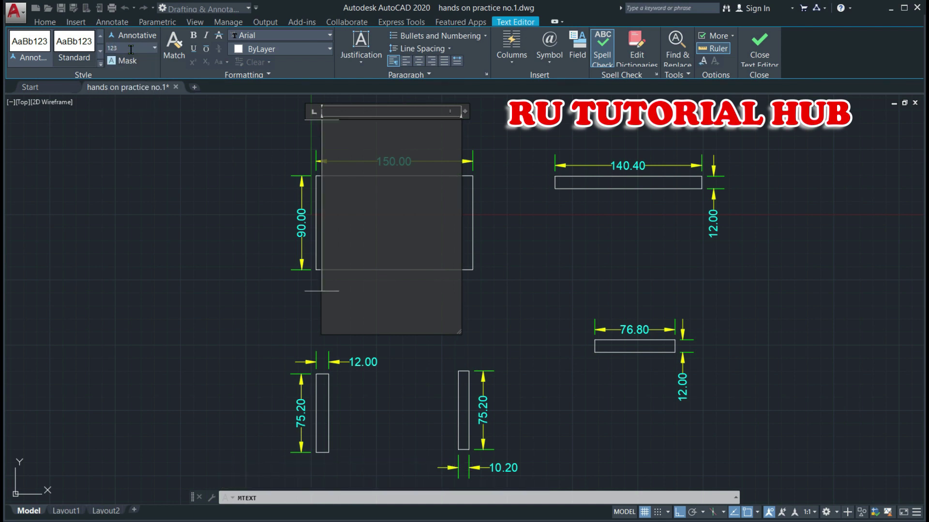
pyautogui.click(130, 48)
pyautogui.write('20')
pyautogui.press('Return')
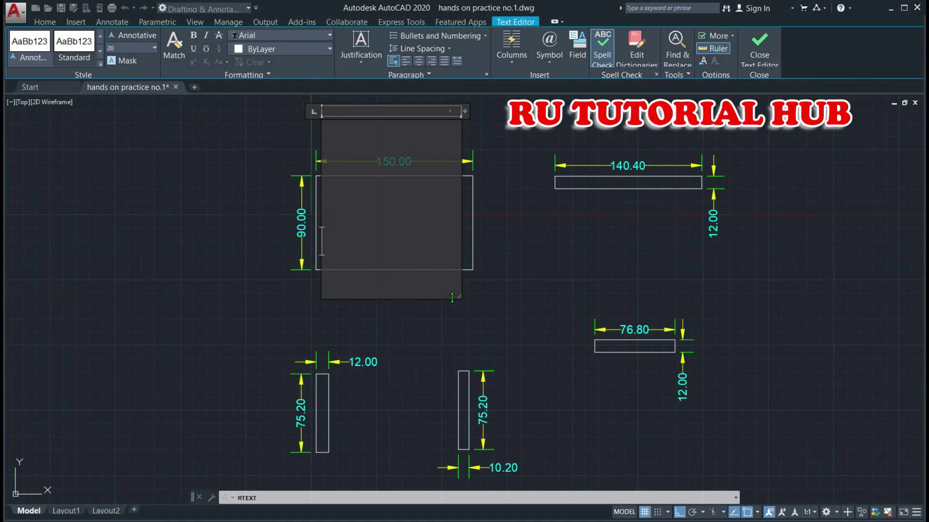
# Set the TOP BOARD text to Arial and close the text editor.
pyautogui.moveTo(457, 297); pyautogui.dragTo(425, 135)
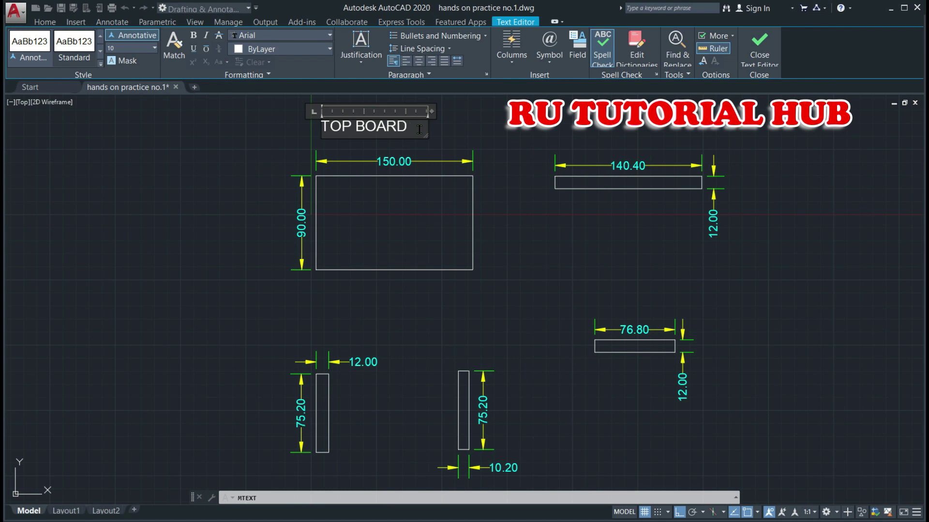
pyautogui.moveTo(409, 126); pyautogui.dragTo(323, 122)
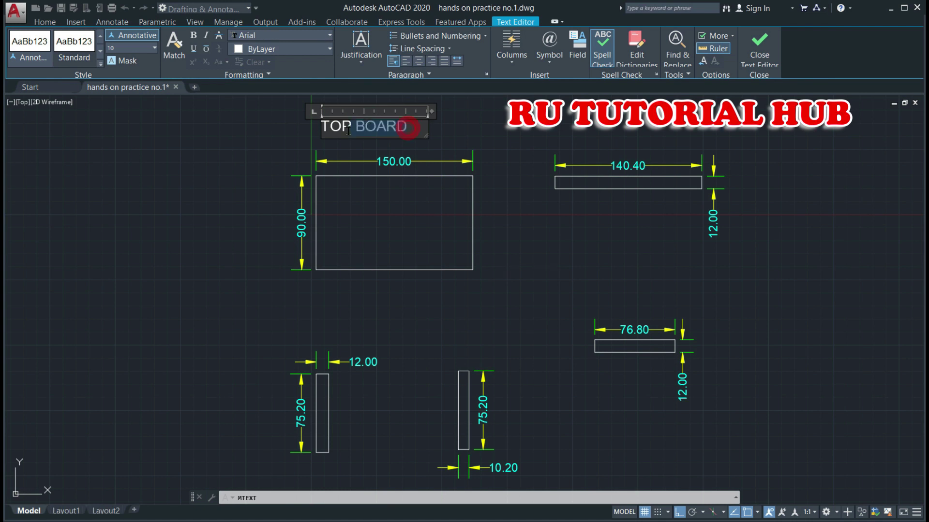
pyautogui.click(325, 33)
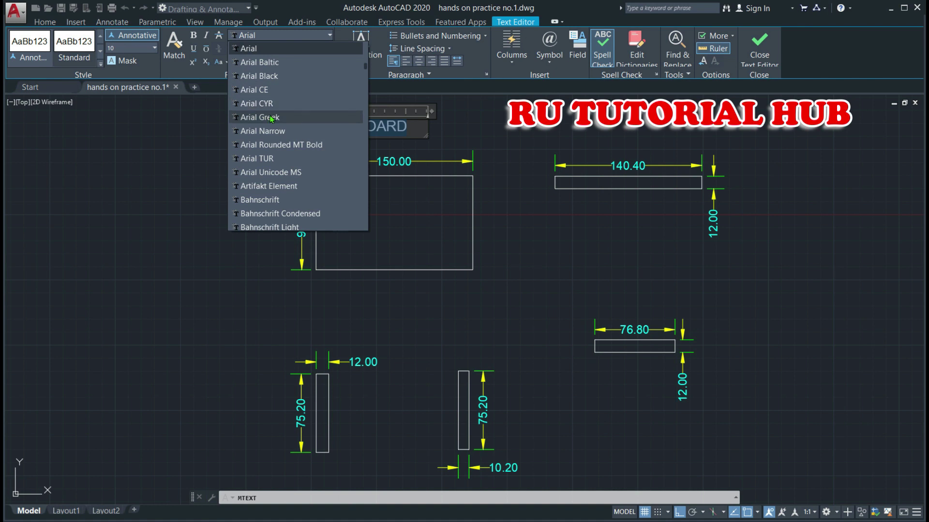
pyautogui.click(275, 48)
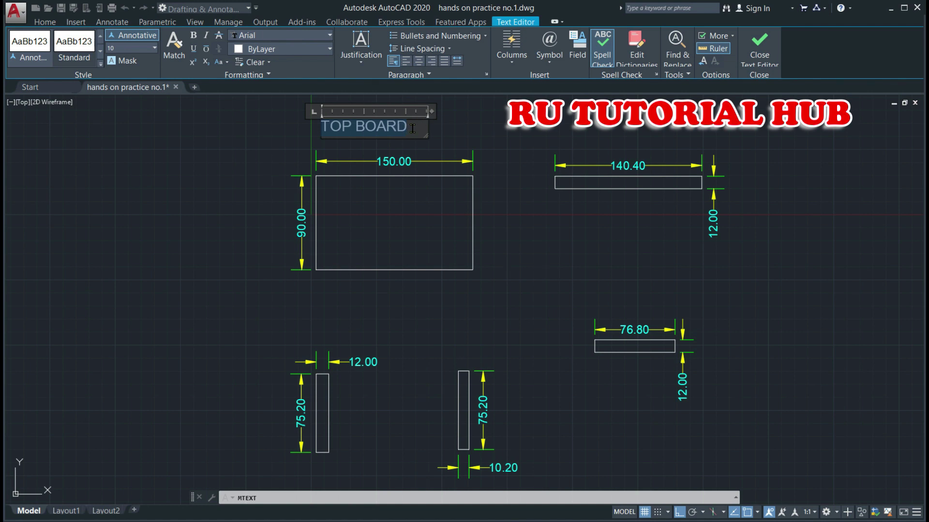
pyautogui.click(760, 45)
# Reposition the TOP BOARD label to centre it over the tabletop.
pyautogui.click(382, 125)
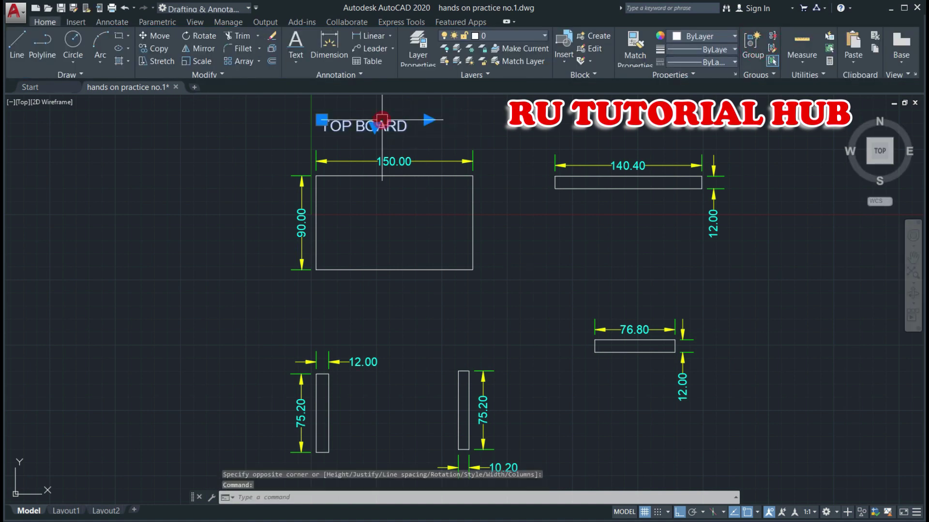
pyautogui.click(321, 129)
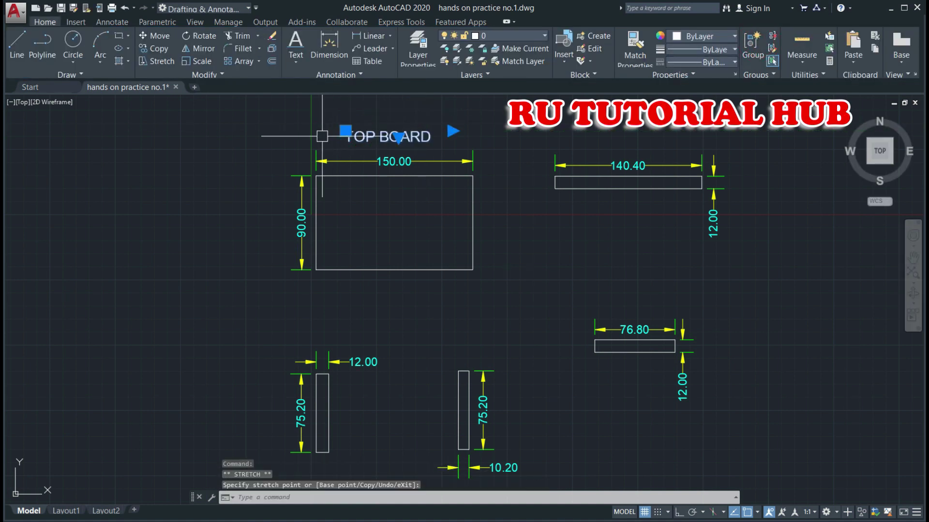
pyautogui.press('Escape')
# Add a height-10 'LENGTH SIDE' label above the 140.40 rail.
pyautogui.write('mt')
pyautogui.press('Return')
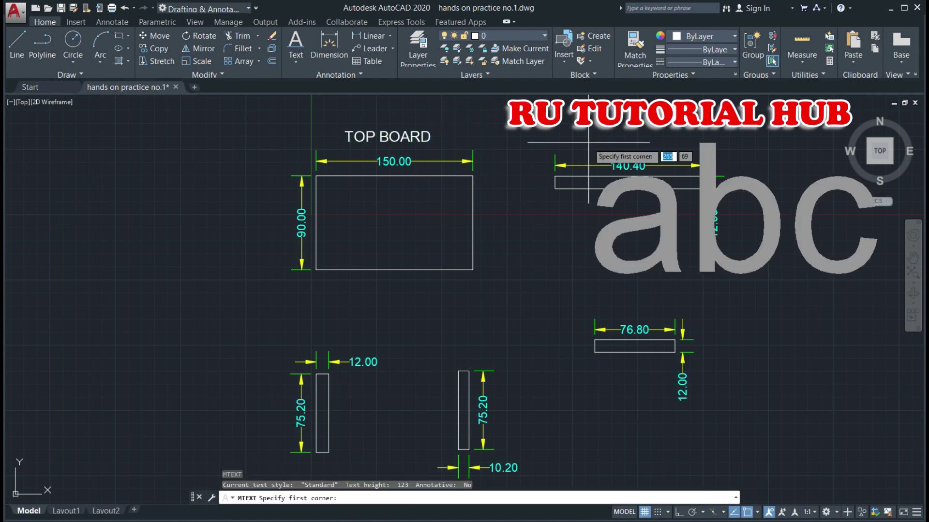
pyautogui.click(587, 127)
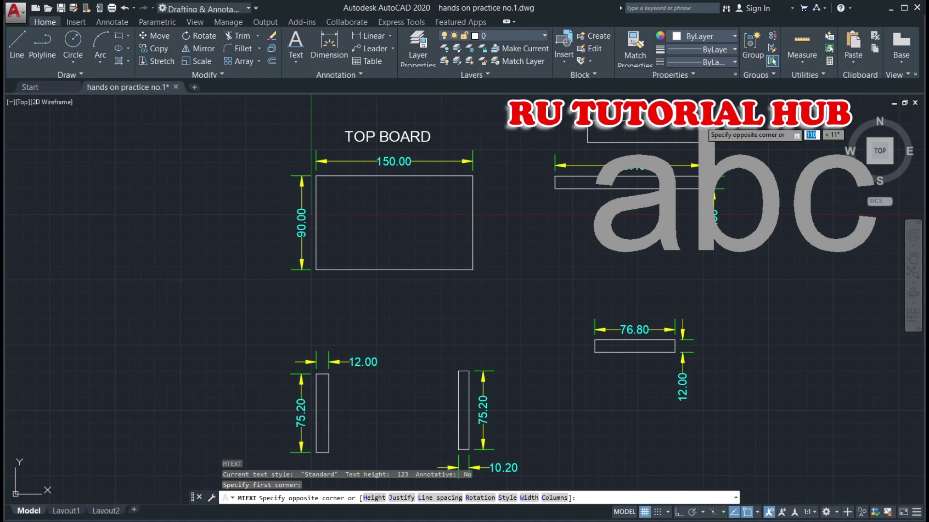
pyautogui.click(702, 142)
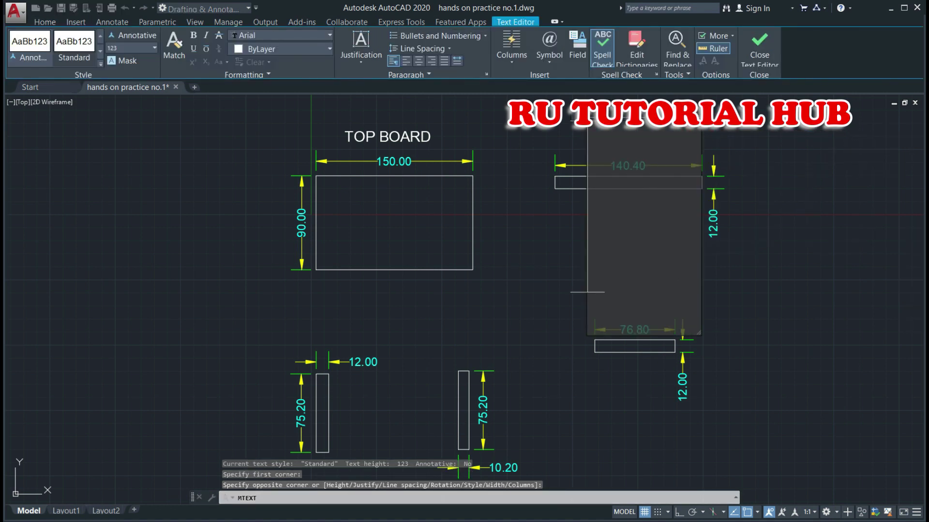
pyautogui.click(153, 47)
pyautogui.click(126, 62)
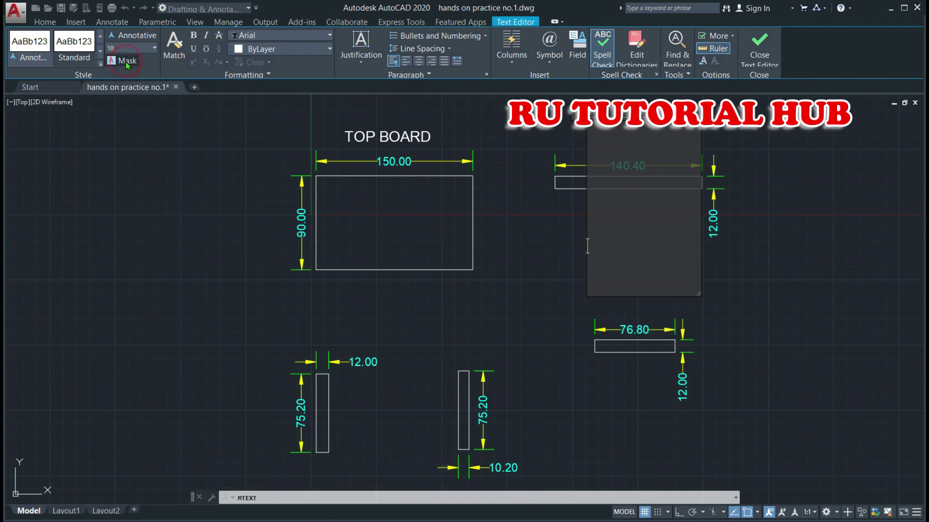
pyautogui.click(699, 292)
pyautogui.moveTo(661, 137)
pyautogui.mouseDown()
pyautogui.moveTo(697, 136)
pyautogui.moveTo(684, 137)
pyautogui.mouseUp()
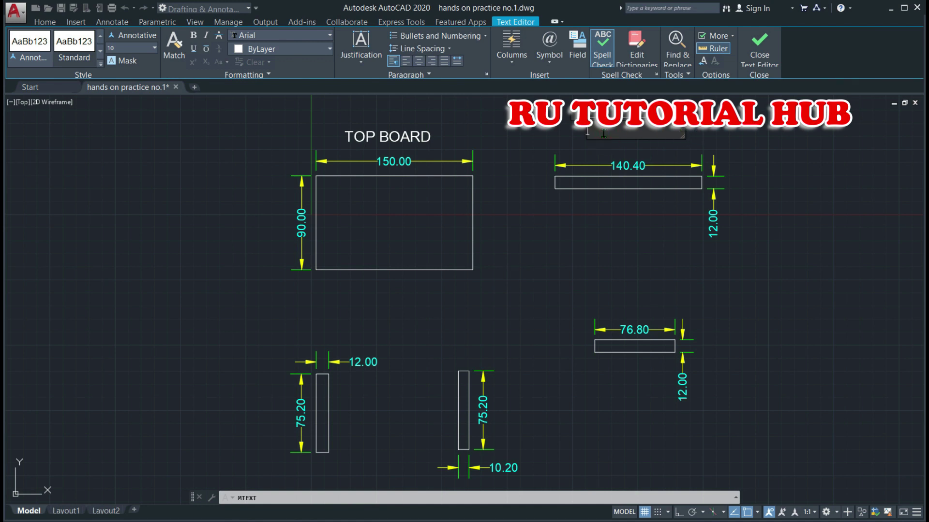
pyautogui.write('LENG')
pyautogui.press('BackSpace')
pyautogui.press('BackSpace')
pyautogui.write('TH')
pyautogui.write(' SIDE')
pyautogui.click(760, 49)
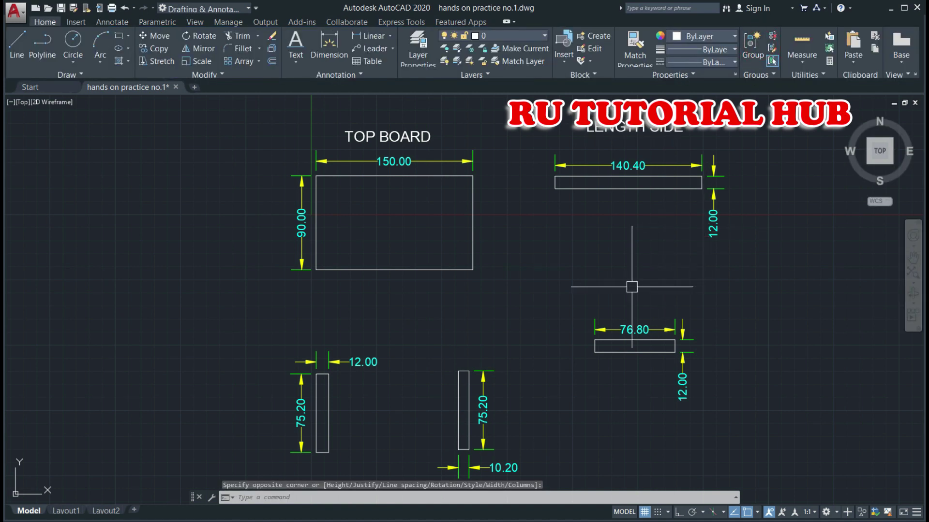
# Place a height-10 'WIDTH SIDE' label above the 76.80 × 12 piece.
pyautogui.press('Escape')
pyautogui.press('Escape')
pyautogui.press('Escape')
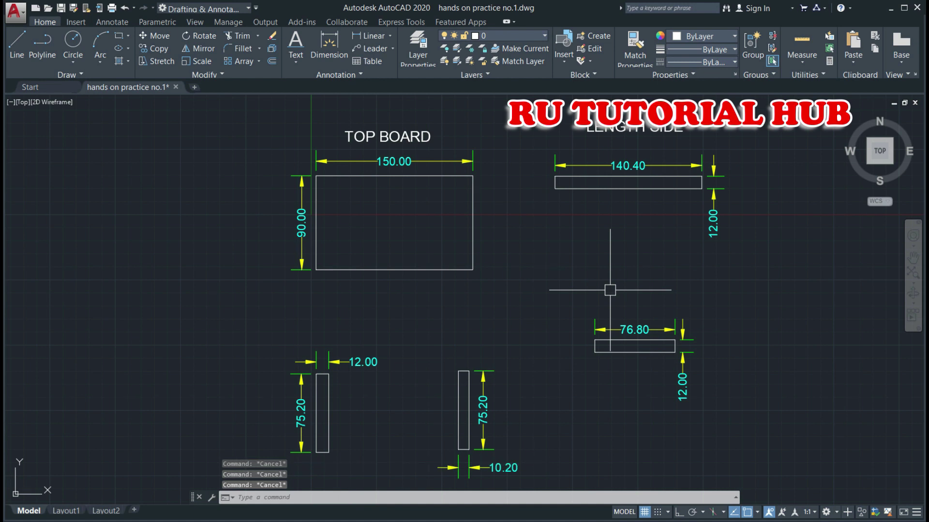
pyautogui.write('t')
pyautogui.press('Return')
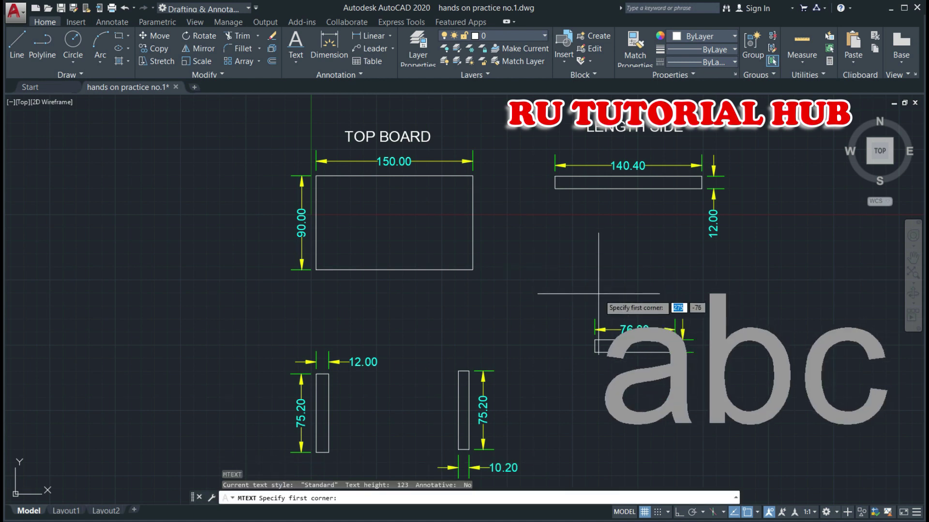
pyautogui.click(598, 298)
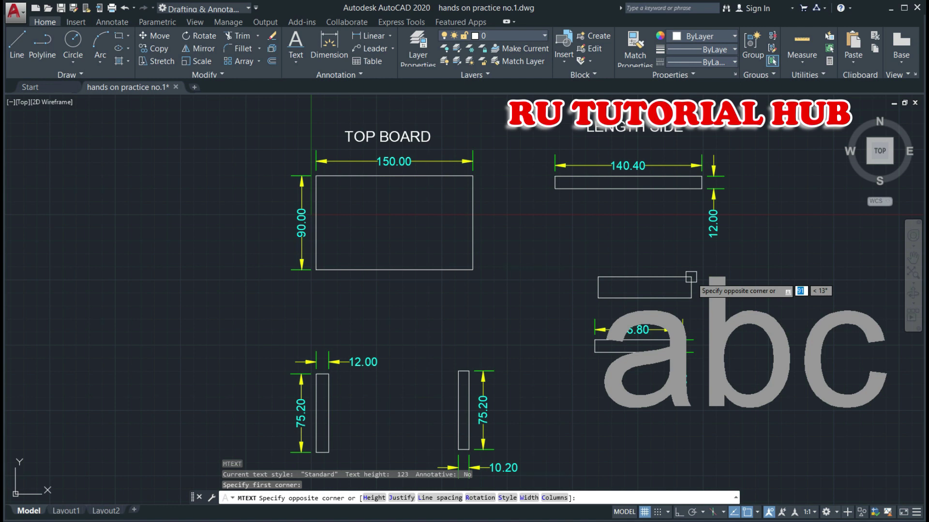
pyautogui.click(690, 277)
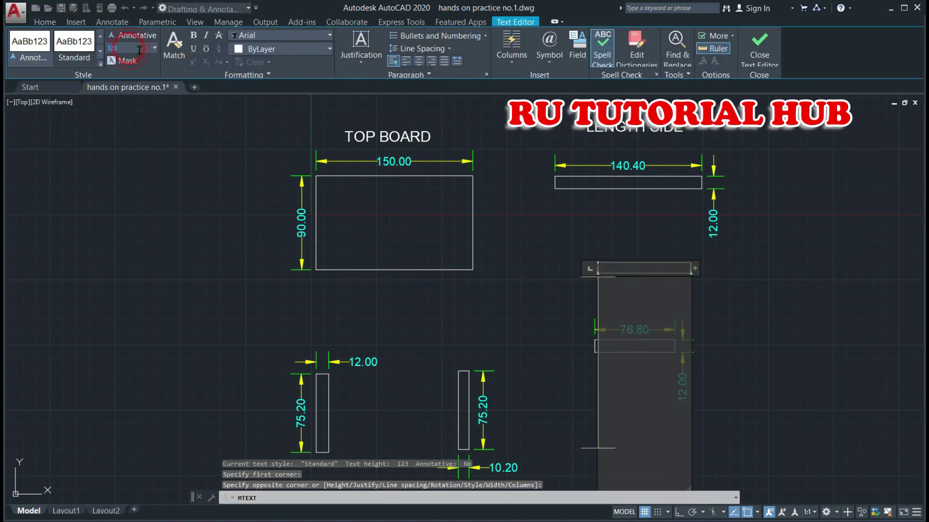
pyautogui.click(153, 48)
pyautogui.click(135, 60)
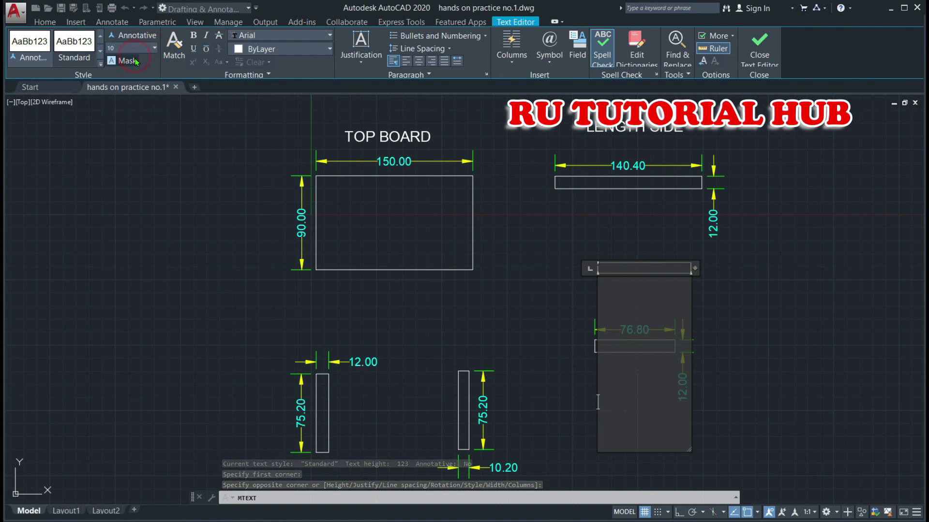
pyautogui.click(687, 450)
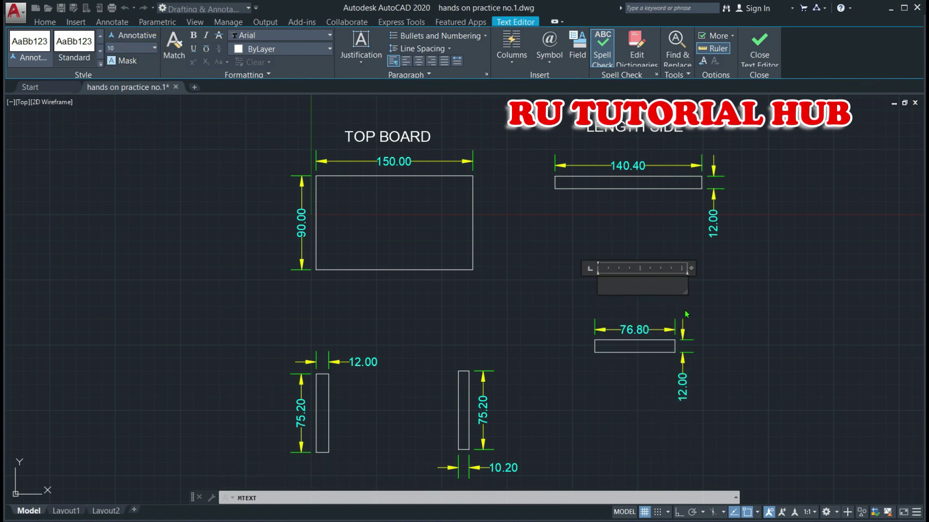
pyautogui.write('wIDTH')
pyautogui.press('BackSpace')
pyautogui.press('BackSpace')
pyautogui.press('BackSpace')
pyautogui.press('BackSpace')
pyautogui.press('BackSpace')
pyautogui.write('WIDTH ')
pyautogui.write('SIDE')
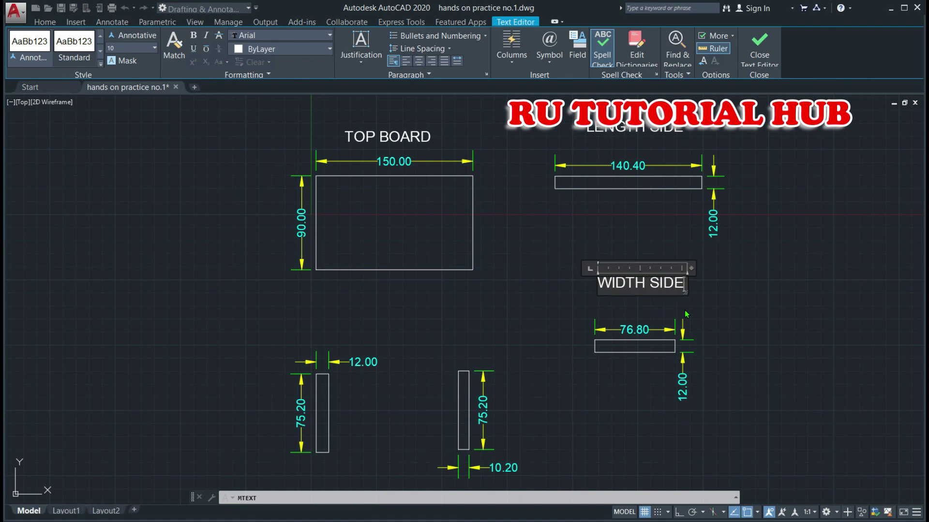
pyautogui.click(735, 319)
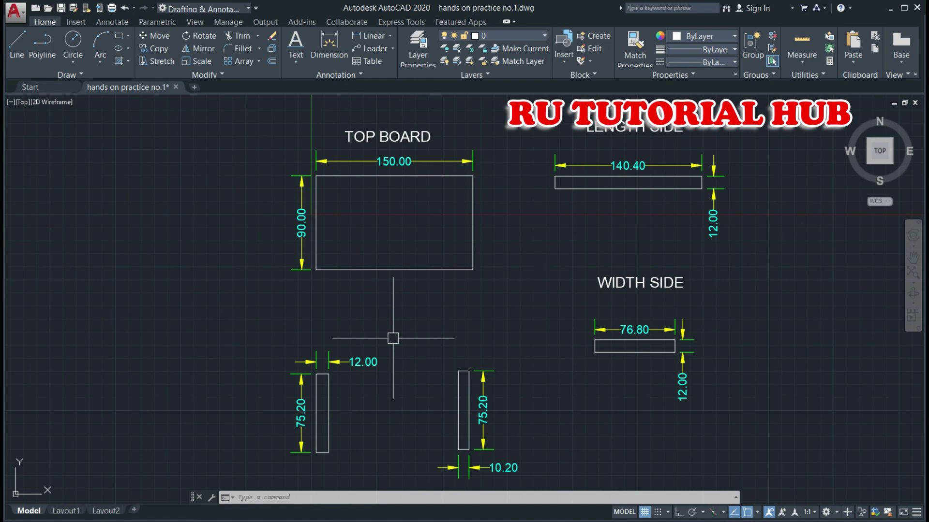
# Place a height-10 'LEG 1' label above the left 12 × 75.20 leg.
pyautogui.write('t')
pyautogui.press('Return')
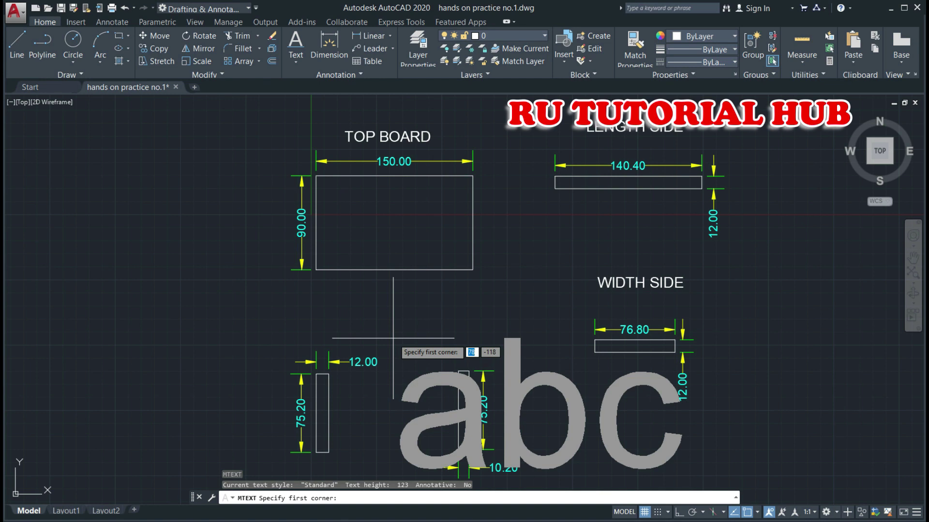
pyautogui.click(284, 340)
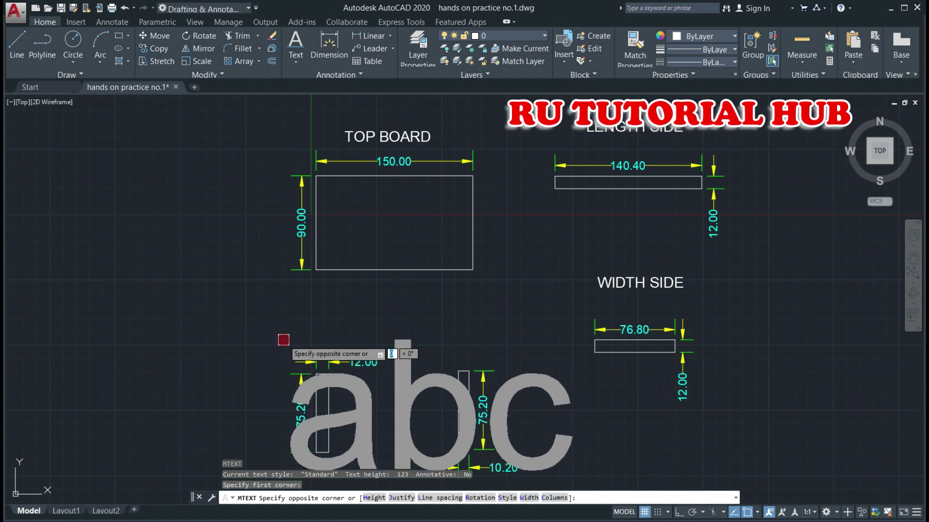
pyautogui.click(375, 310)
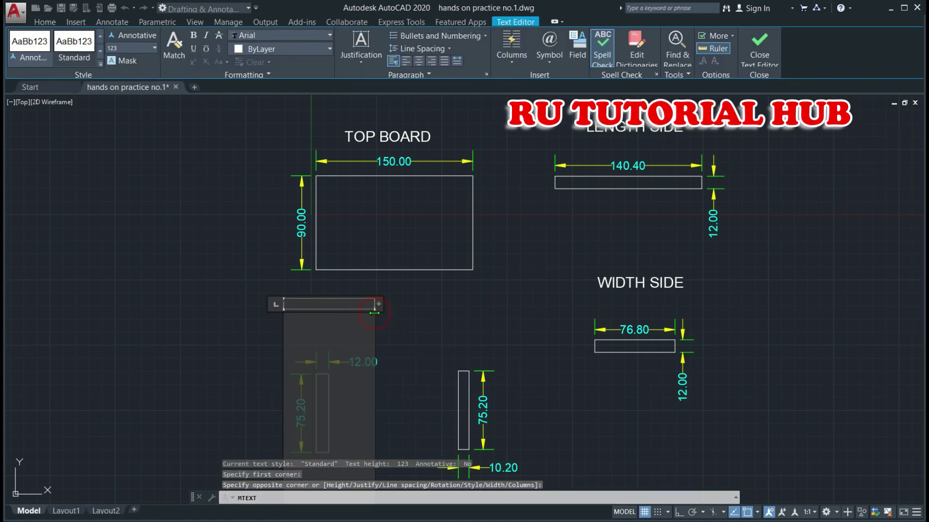
pyautogui.click(155, 47)
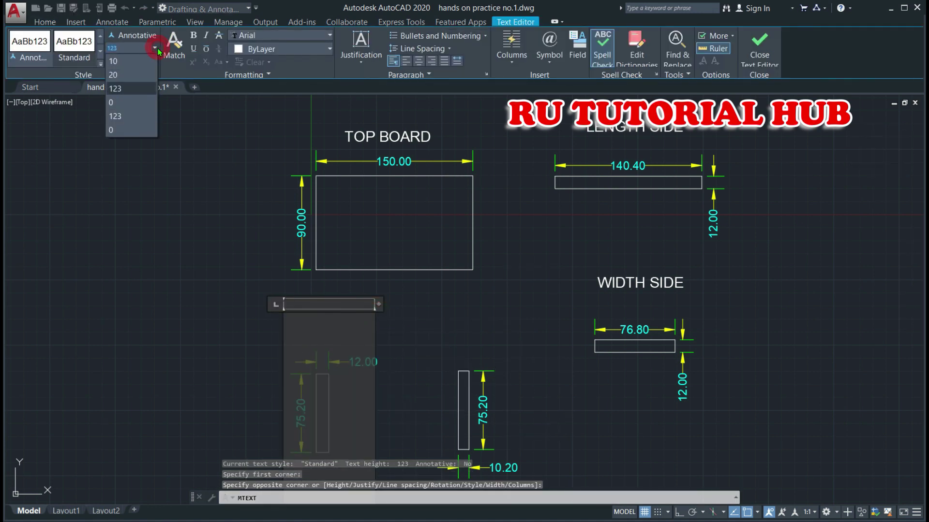
pyautogui.click(126, 62)
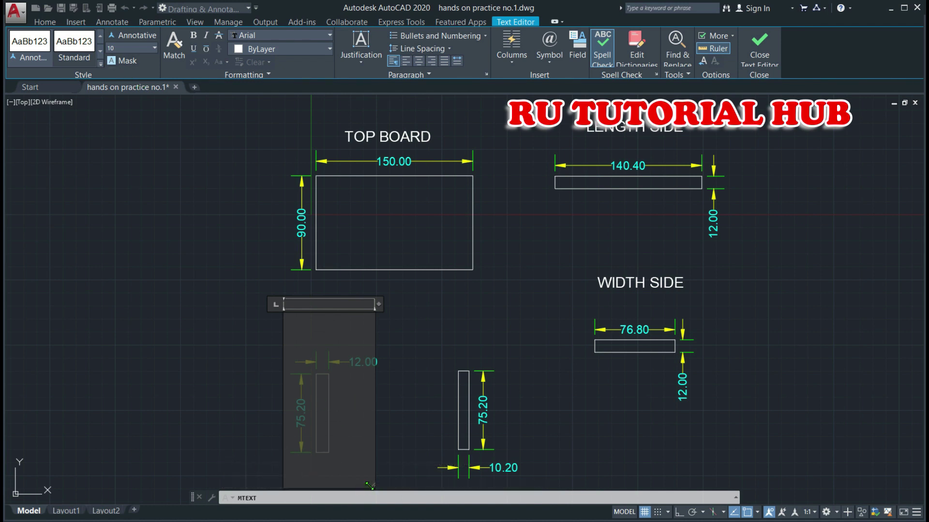
pyautogui.moveTo(372, 484); pyautogui.dragTo(362, 331)
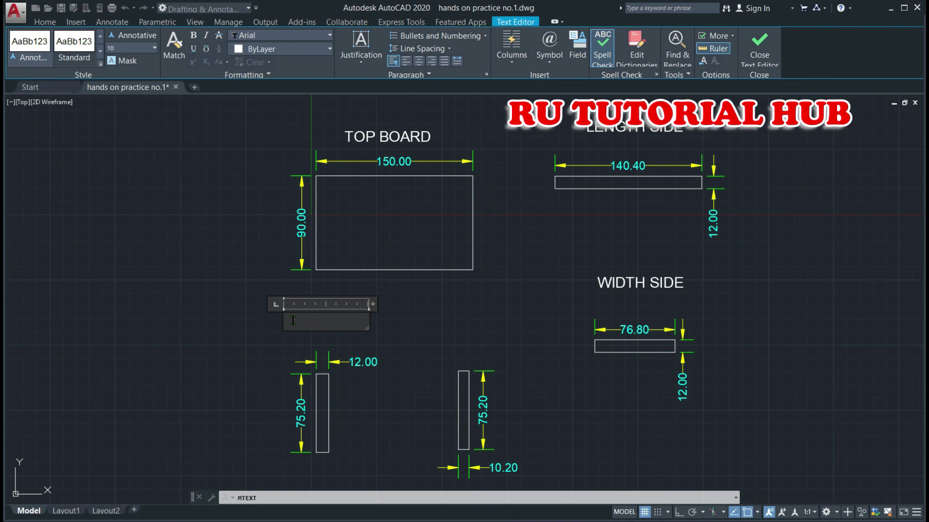
pyautogui.write('LEG')
pyautogui.write(' 1')
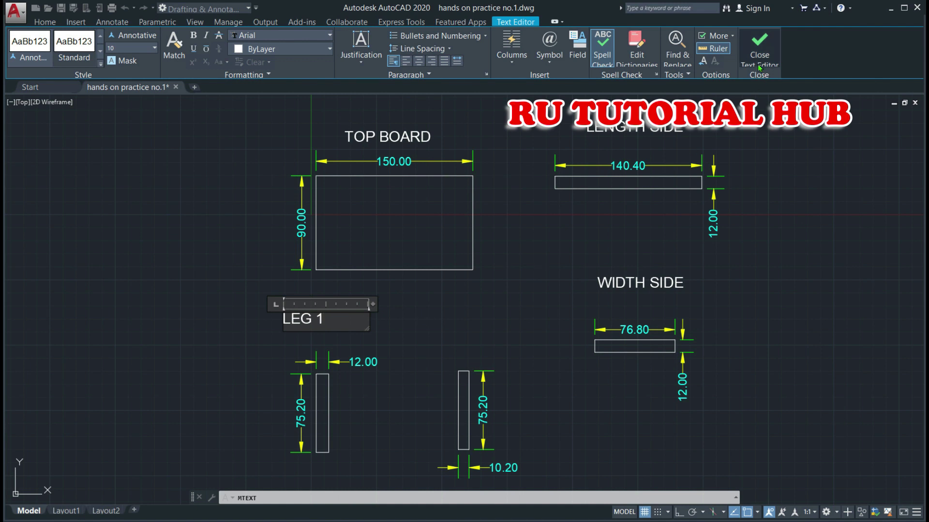
pyautogui.click(425, 315)
# Reposition the LEG 1 label slightly.
pyautogui.click(308, 317)
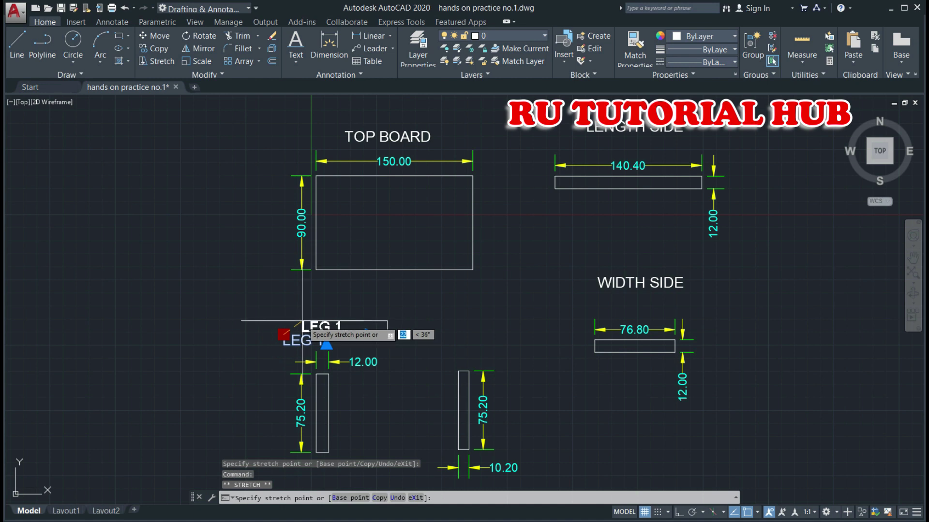
pyautogui.click(302, 321)
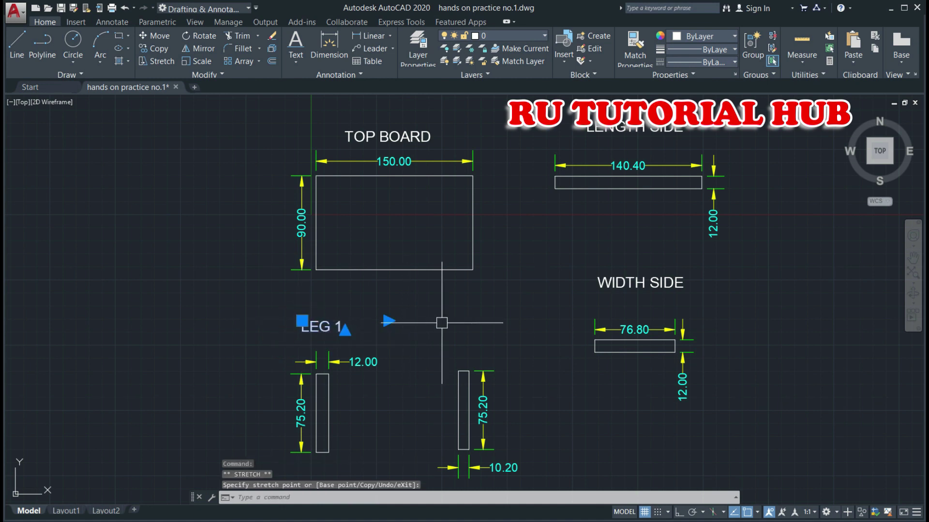
pyautogui.press('Escape')
pyautogui.press('Escape')
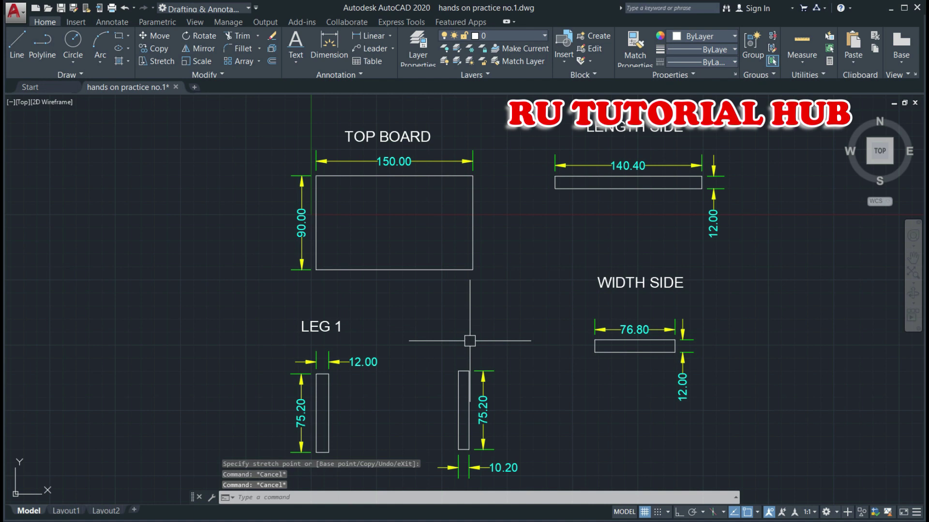
# Add a height-10 'LEG 2' label above the 10.20 × 75.20 leg.
pyautogui.write('t')
pyautogui.press('Return')
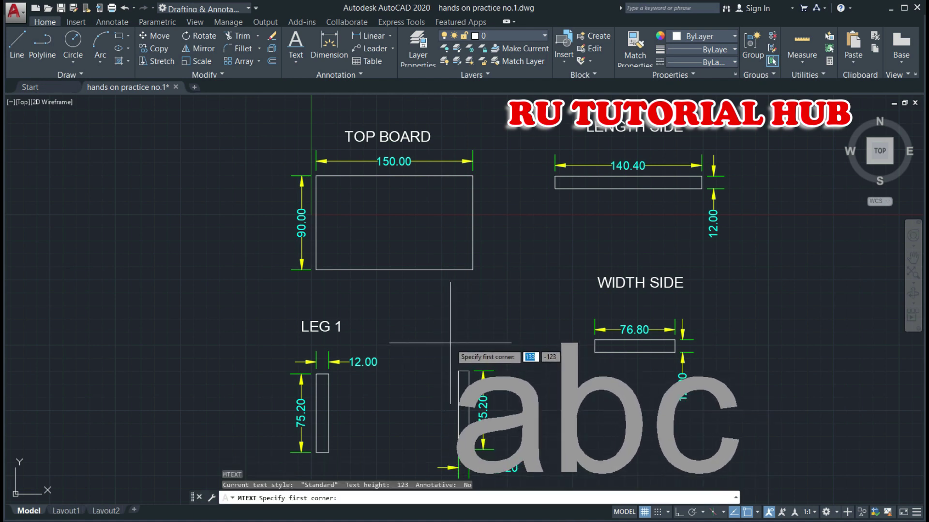
pyautogui.click(450, 347)
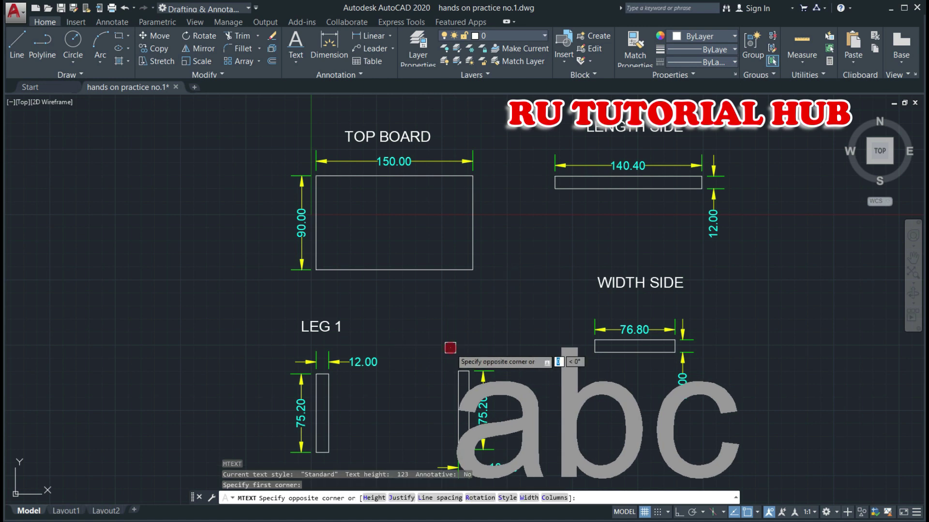
pyautogui.click(503, 323)
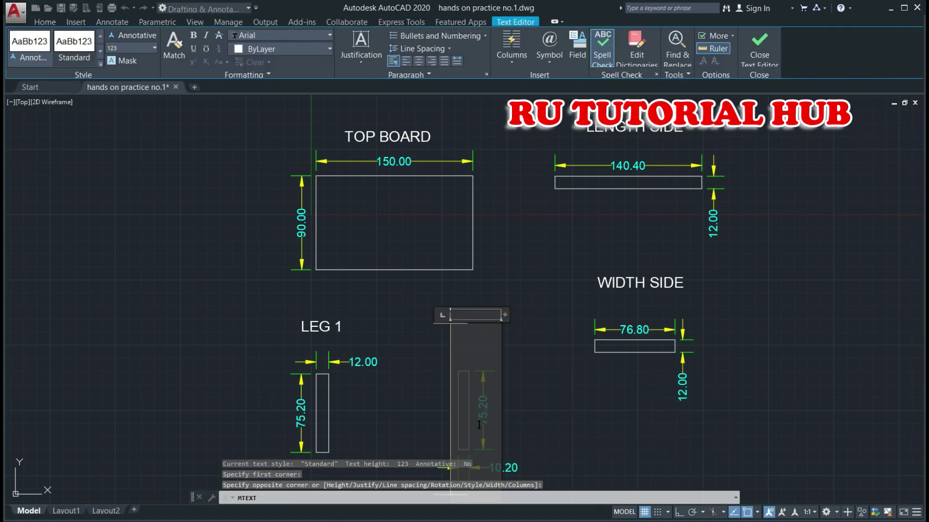
pyautogui.click(154, 47)
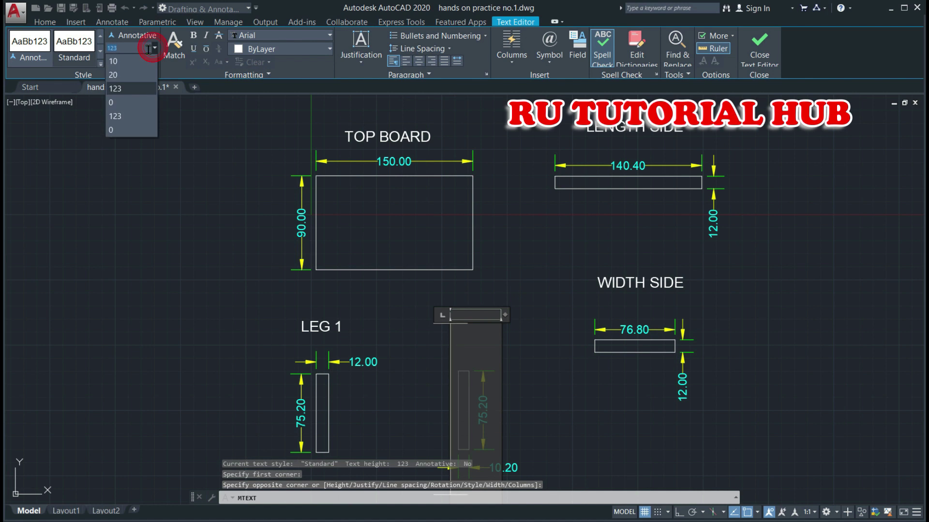
pyautogui.click(139, 62)
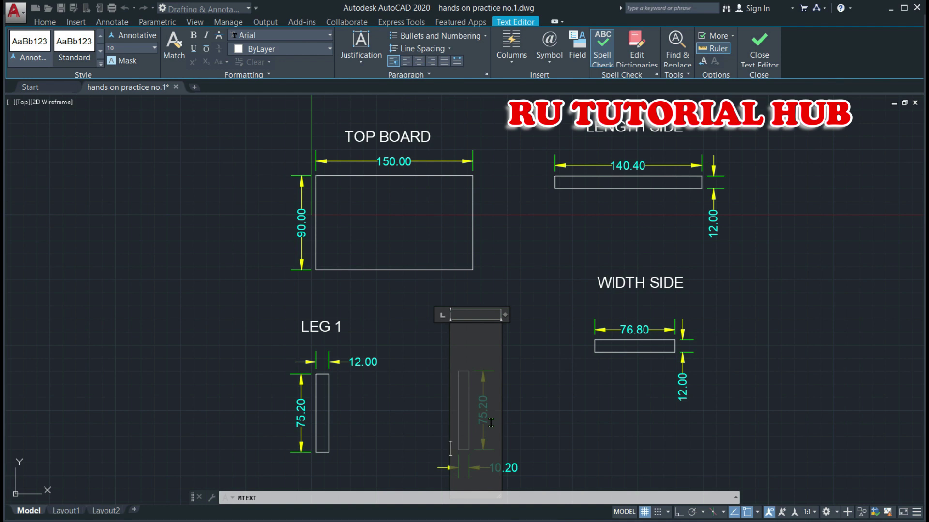
pyautogui.write('LEG')
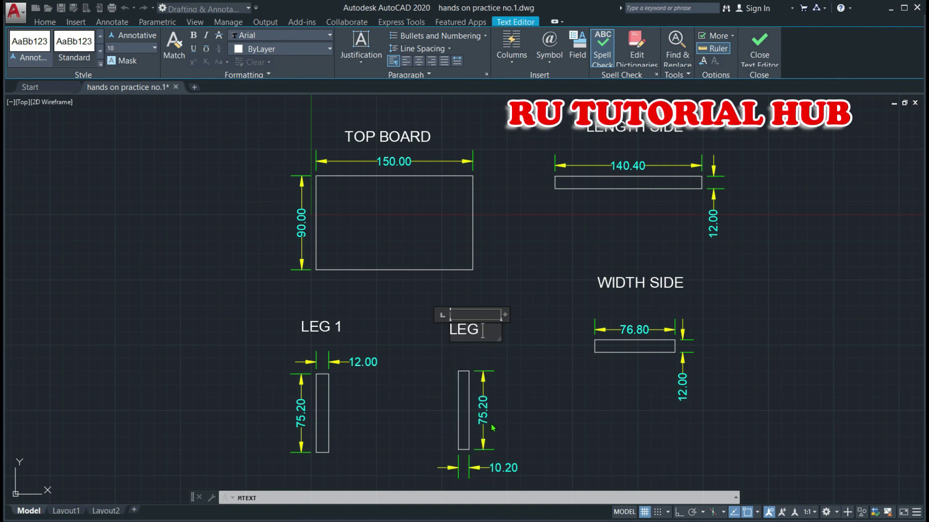
pyautogui.write(' 2')
pyautogui.click(763, 68)
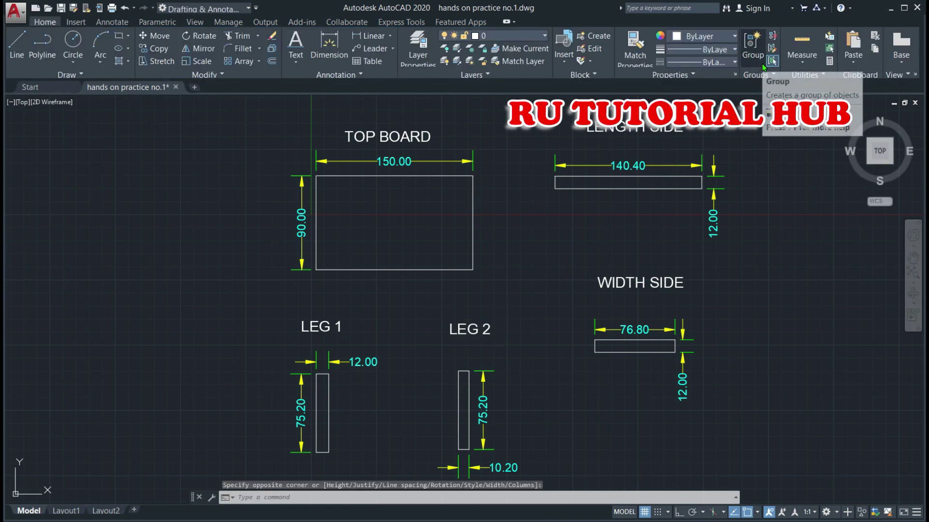
# Cancel a stray selection window and begin a multiline text for the main title.
pyautogui.click(800, 280)
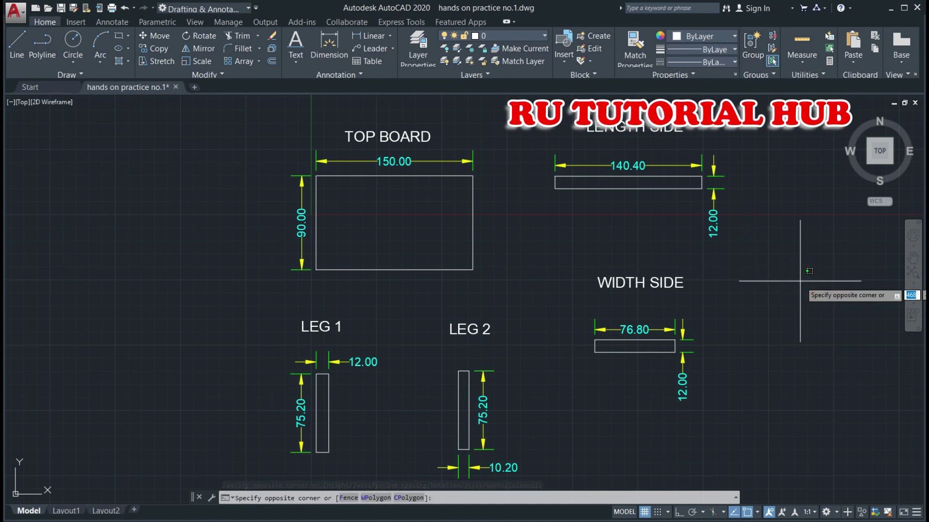
pyautogui.press('Escape')
pyautogui.scroll(-2, 649, 307)
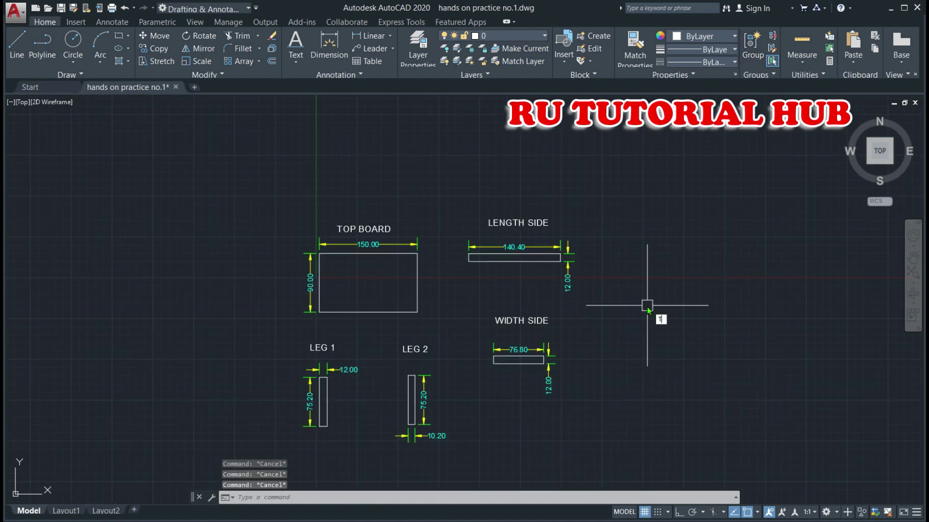
pyautogui.write('t')
pyautogui.press('Return')
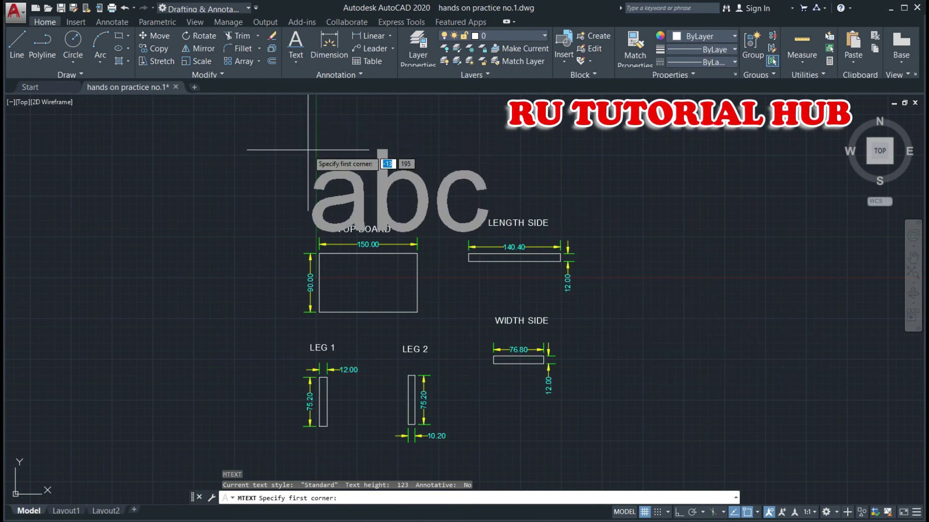
# Type the title 'DINING TABLE (150 X 90 CM)' at text height 20 above the drawing.
pyautogui.click(309, 145)
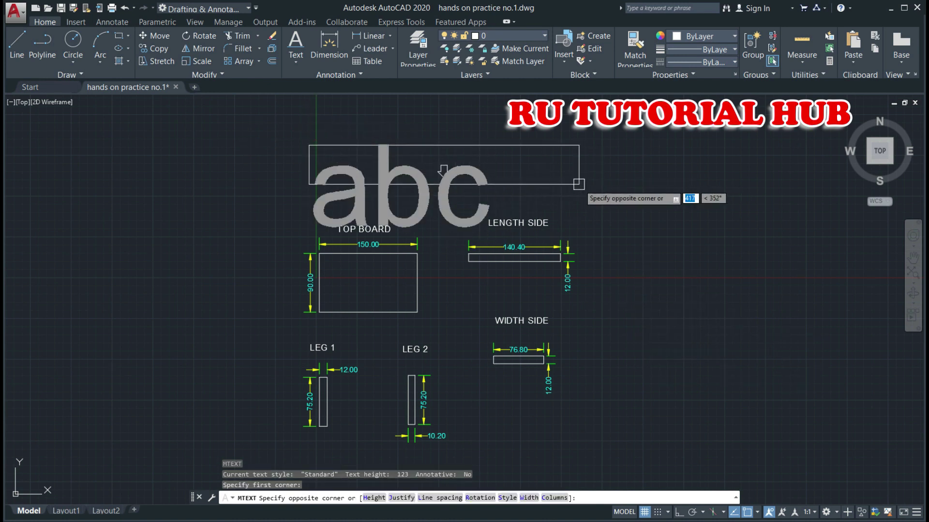
pyautogui.click(564, 183)
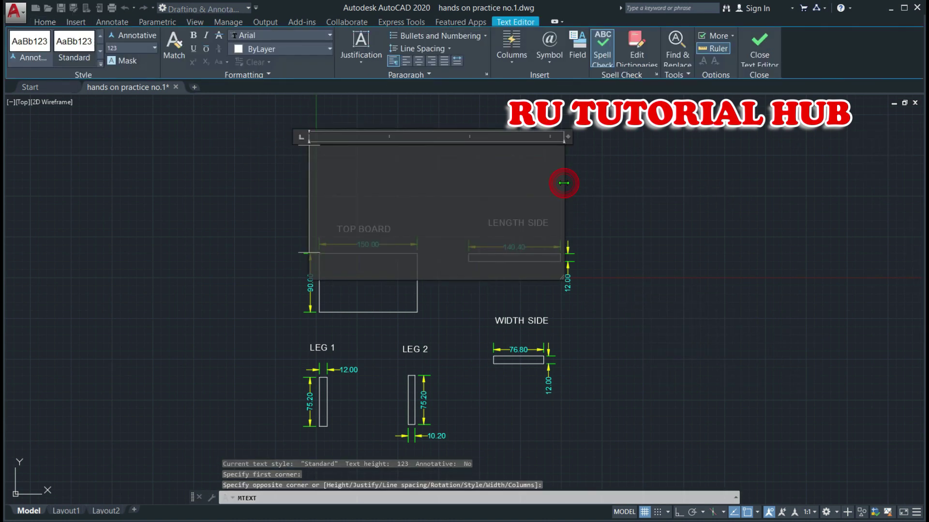
pyautogui.click(150, 48)
pyautogui.click(153, 49)
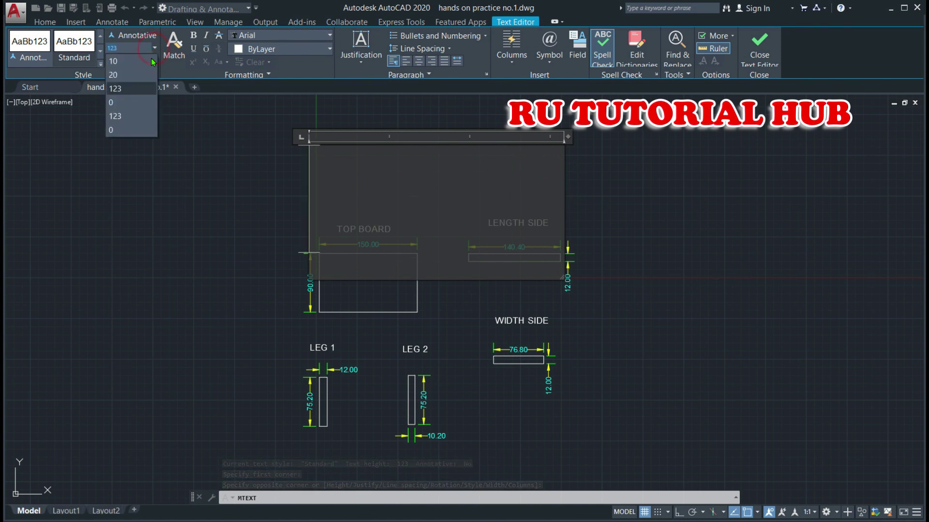
pyautogui.click(133, 73)
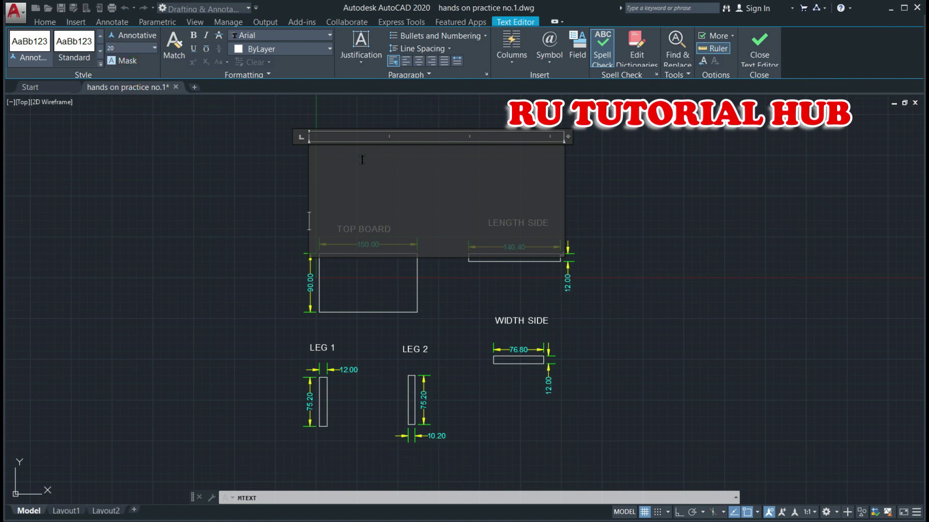
pyautogui.write('DI')
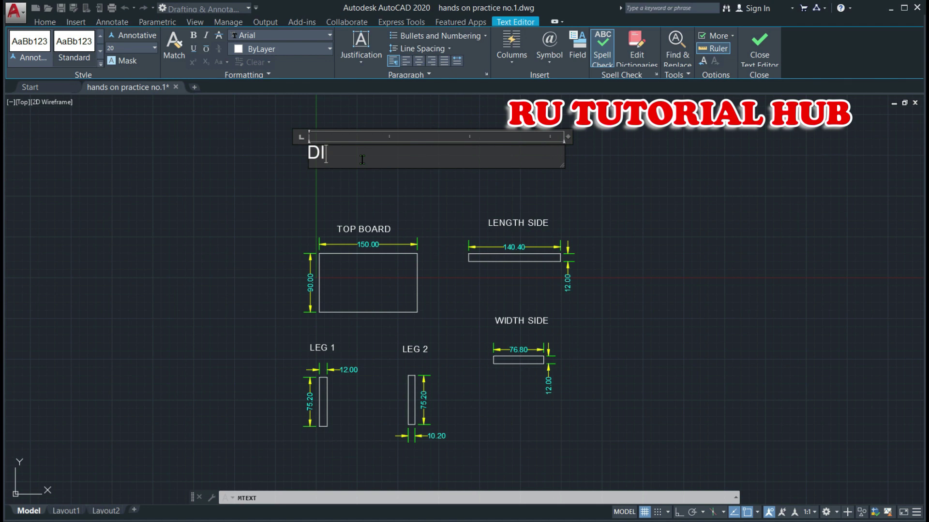
pyautogui.write('NING')
pyautogui.write(' TABLE ')
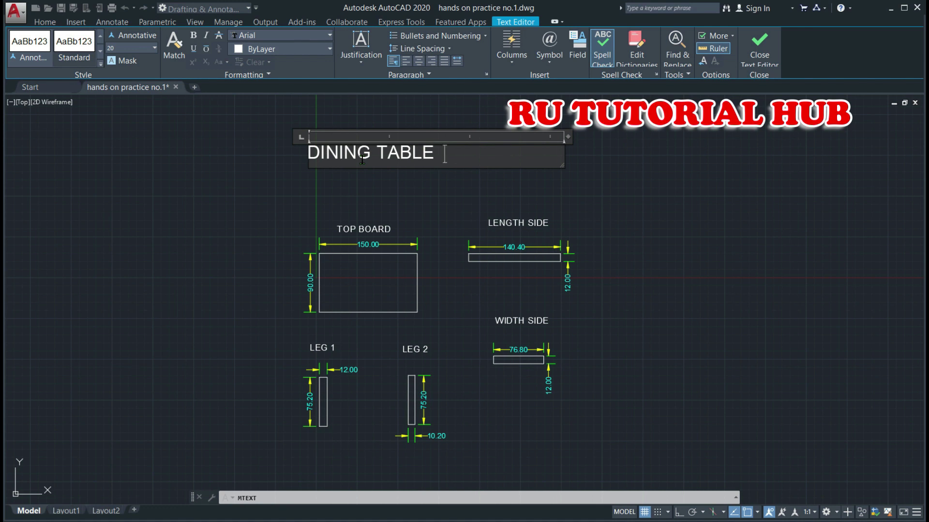
pyautogui.write(' (')
pyautogui.write('150')
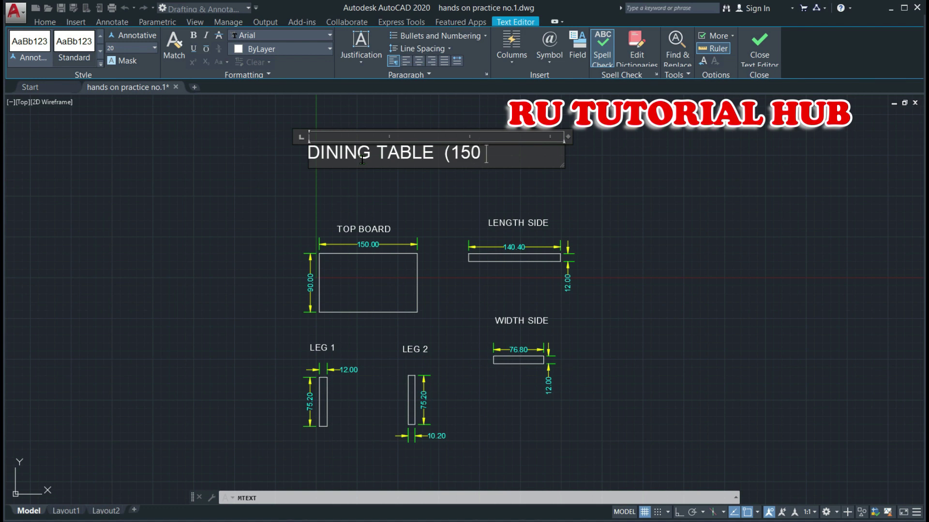
pyautogui.write(' x')
pyautogui.press('BackSpace')
pyautogui.write('X ')
pyautogui.write('90')
pyautogui.write(' CM')
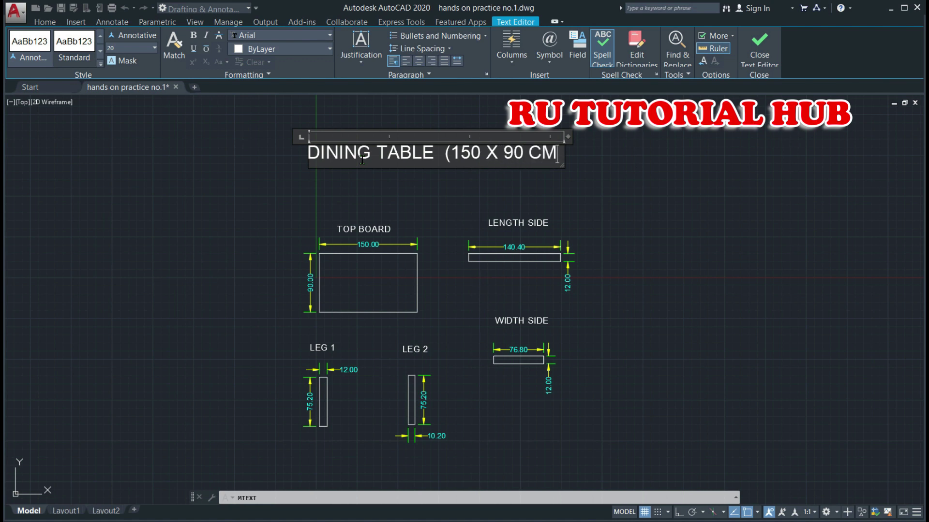
pyautogui.write(')')
# Underline the whole DINING TABLE title and close the text editor.
pyautogui.moveTo(309, 150); pyautogui.dragTo(565, 162)
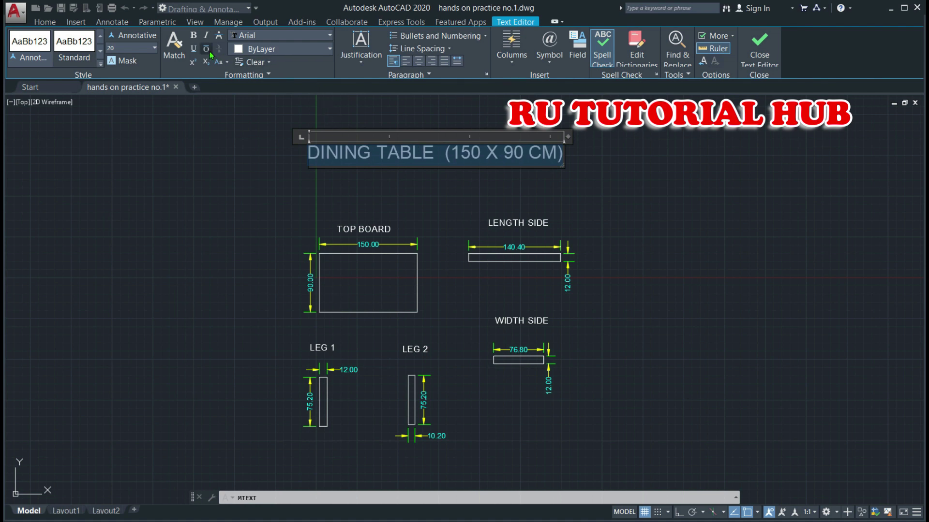
pyautogui.click(193, 47)
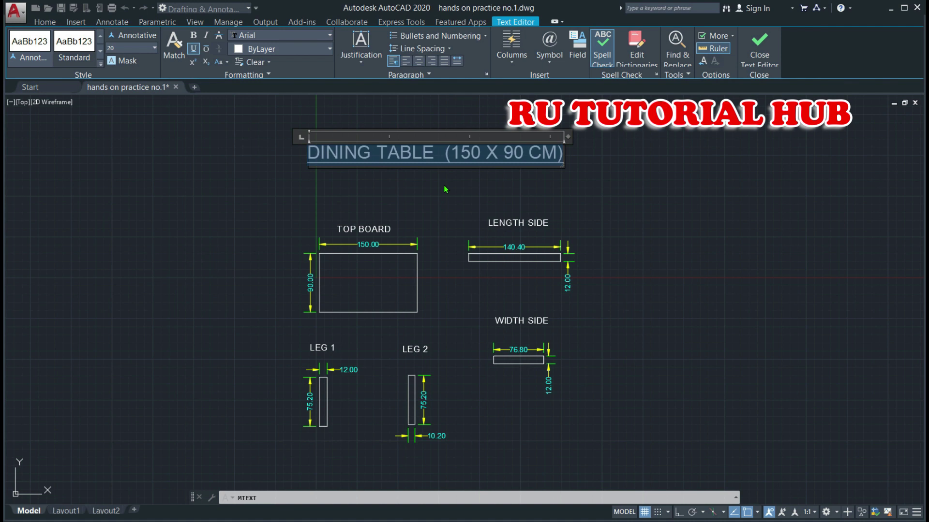
pyautogui.click(760, 53)
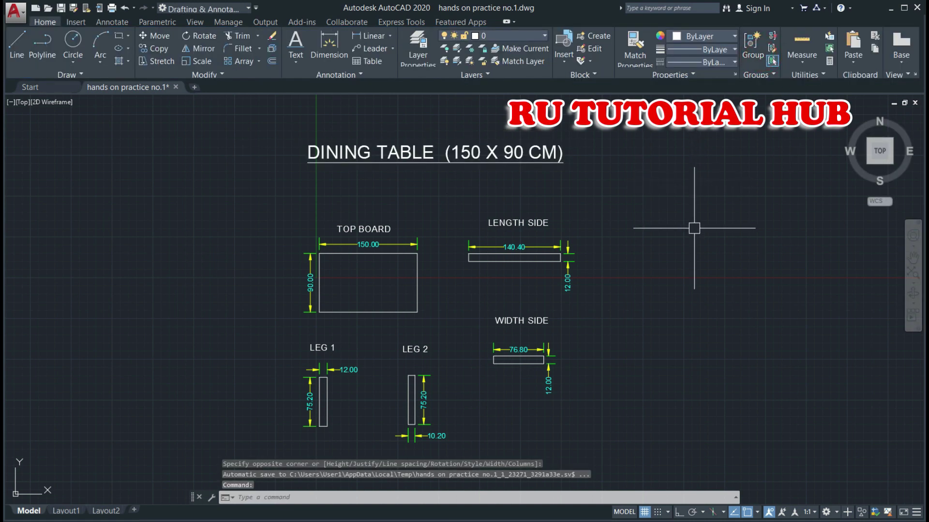
# Frame the table parts in view and choose the ANSI31 diagonal hatch pattern.
pyautogui.scroll(2, 684, 327)
pyautogui.moveTo(684, 328); pyautogui.dragTo(733, 273, button='middle')
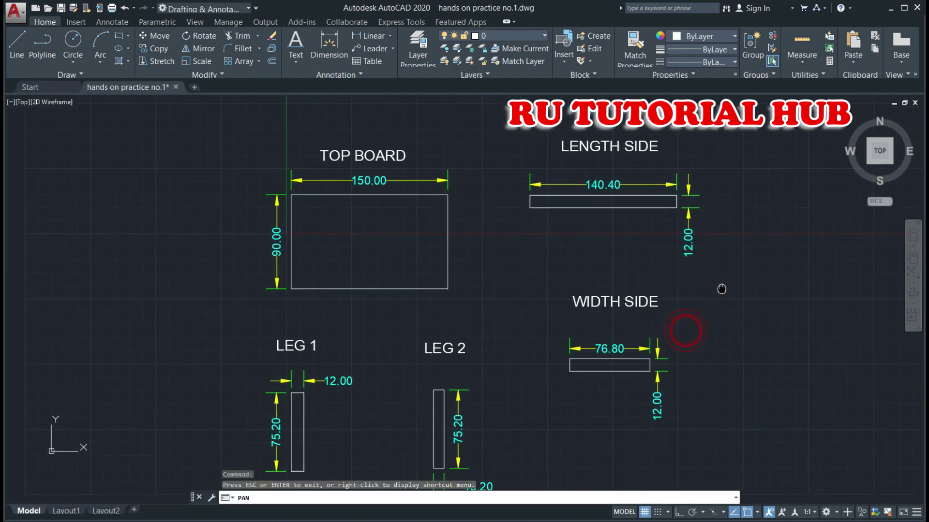
pyautogui.press('Escape')
pyautogui.press('Escape')
pyautogui.press('Escape')
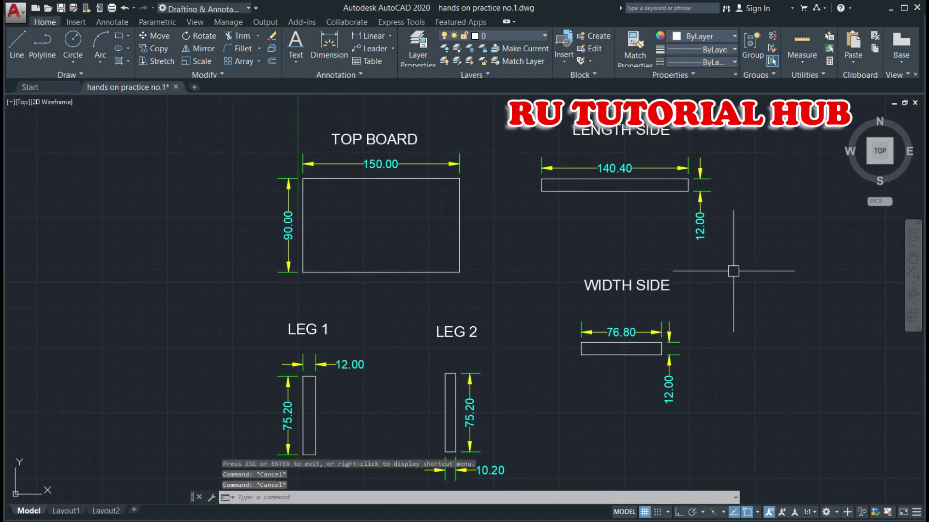
pyautogui.click(118, 61)
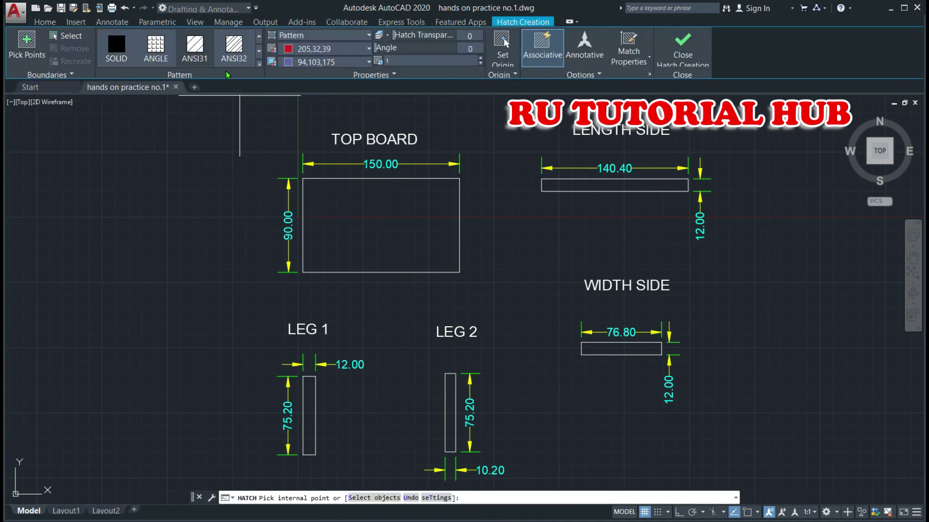
pyautogui.click(194, 47)
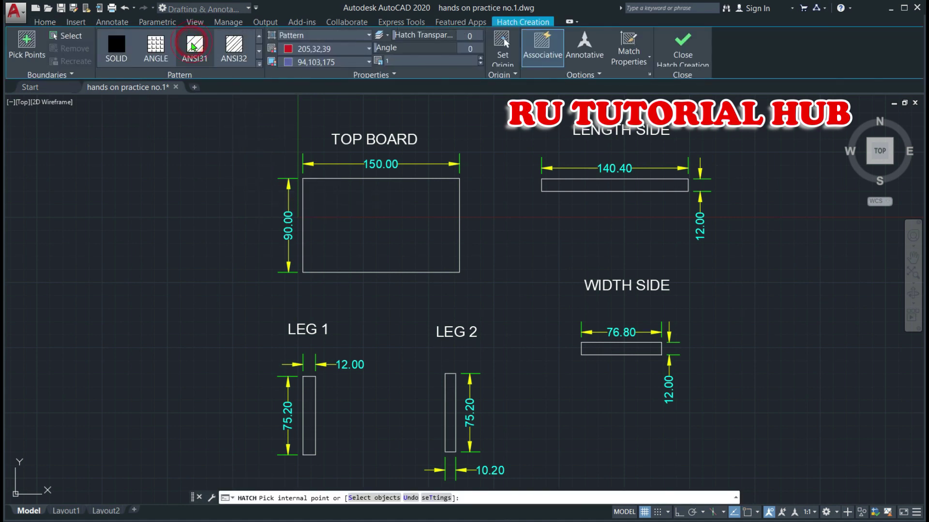
# Fill the top board, length side, width side, leg 2 and leg 1 with red hatch.
pyautogui.click(375, 219)
pyautogui.click(587, 186)
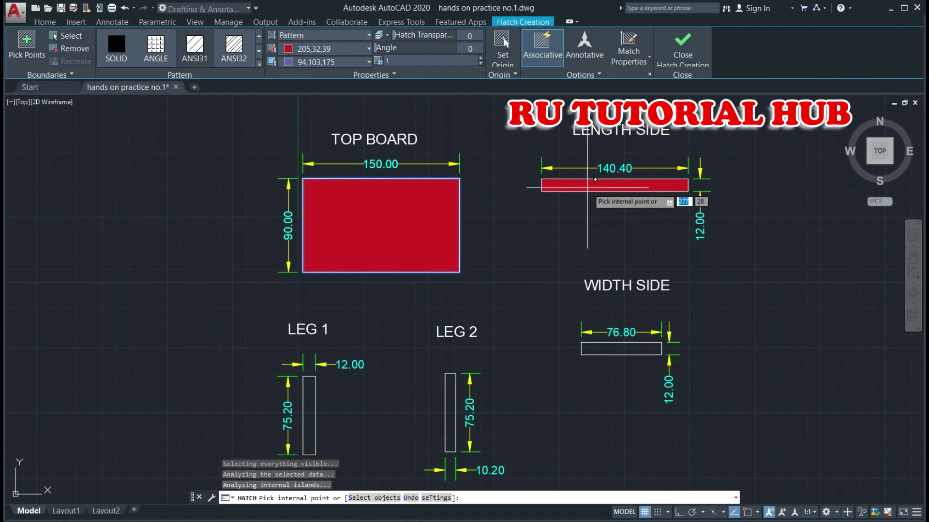
pyautogui.click(626, 348)
pyautogui.click(449, 402)
pyautogui.click(309, 394)
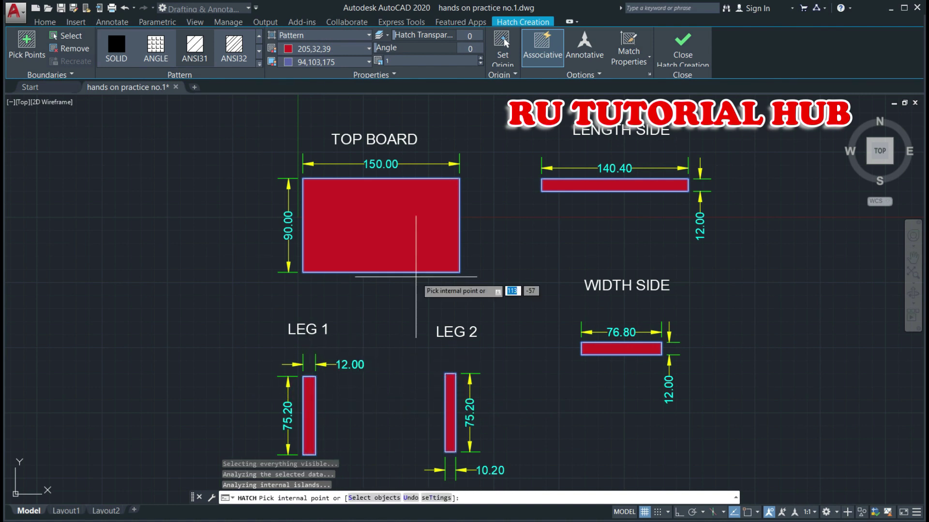
pyautogui.press('Escape')
pyautogui.press('Escape')
pyautogui.press('Escape')
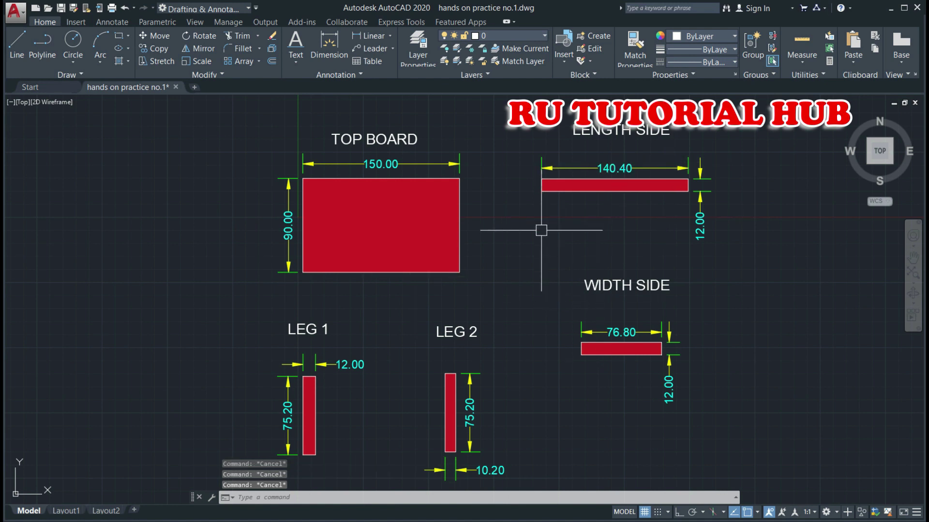
pyautogui.press('Return')
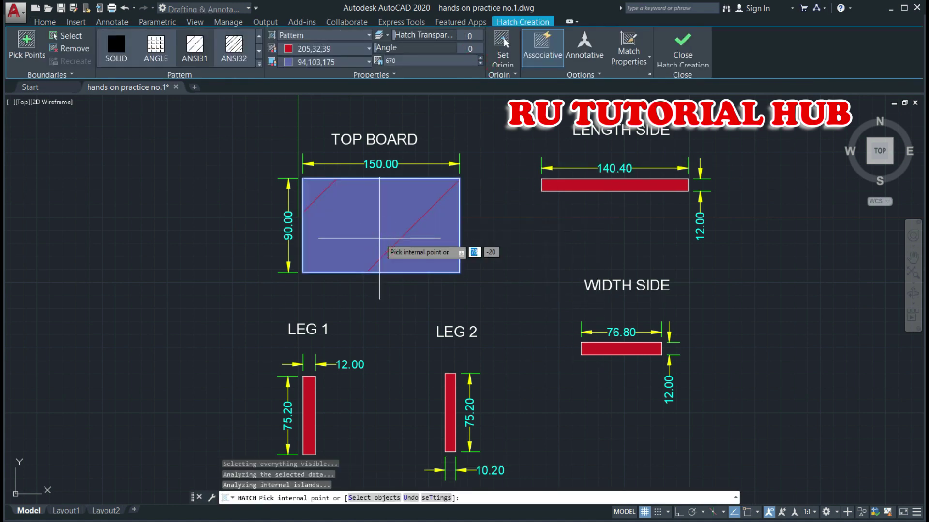
# Pick the length side, width side and both leg rectangles for a new hatch.
pyautogui.click(563, 186)
pyautogui.click(613, 348)
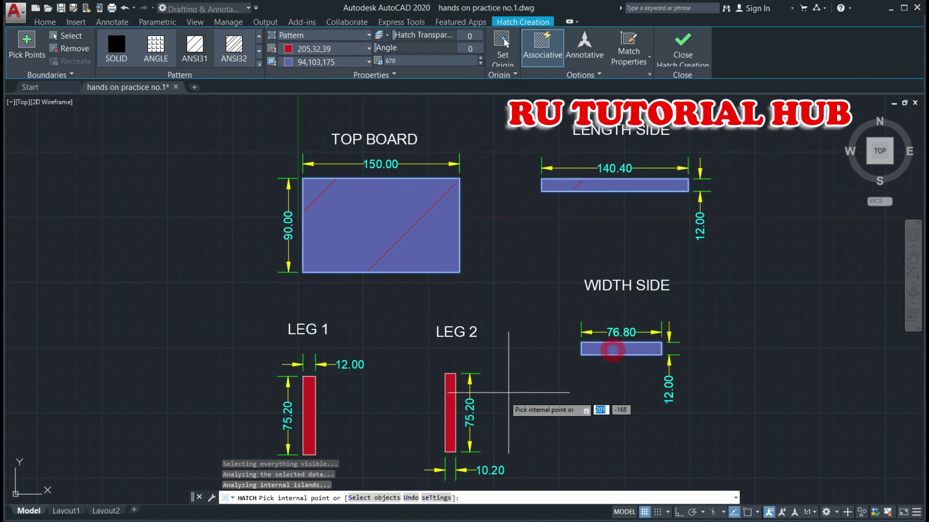
pyautogui.click(451, 406)
pyautogui.click(309, 415)
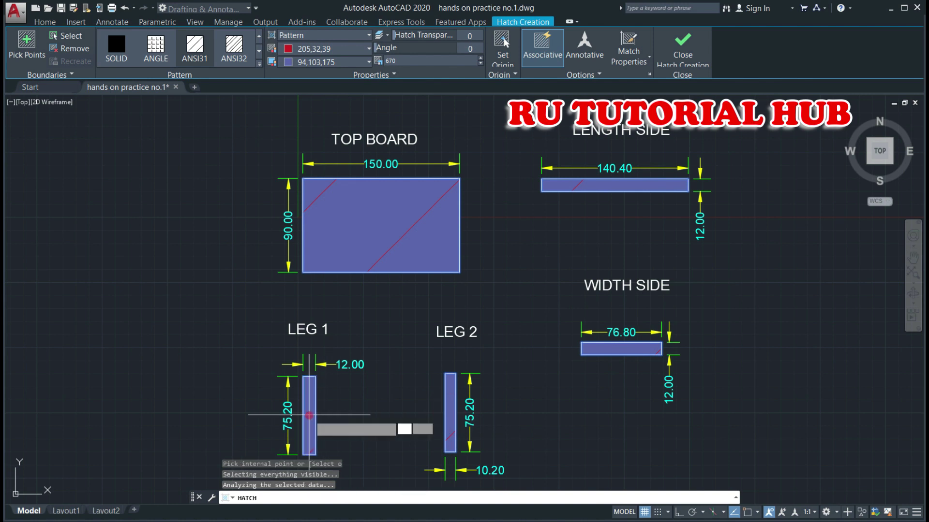
# Reduce the hatch pattern scale to 59 for dense lines and finish the hatch.
pyautogui.click(480, 63)
pyautogui.click(480, 64)
pyautogui.click(480, 63)
pyautogui.click(481, 64)
pyautogui.click(481, 64)
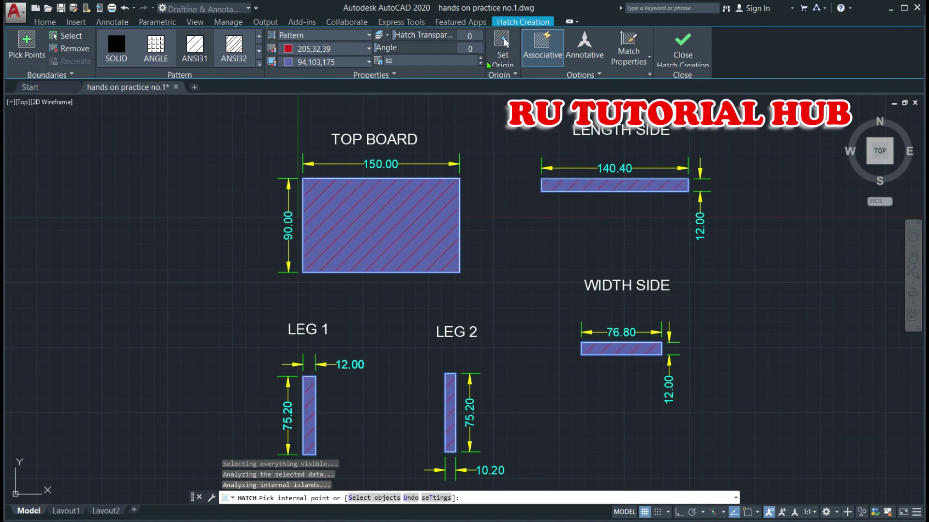
pyautogui.click(480, 64)
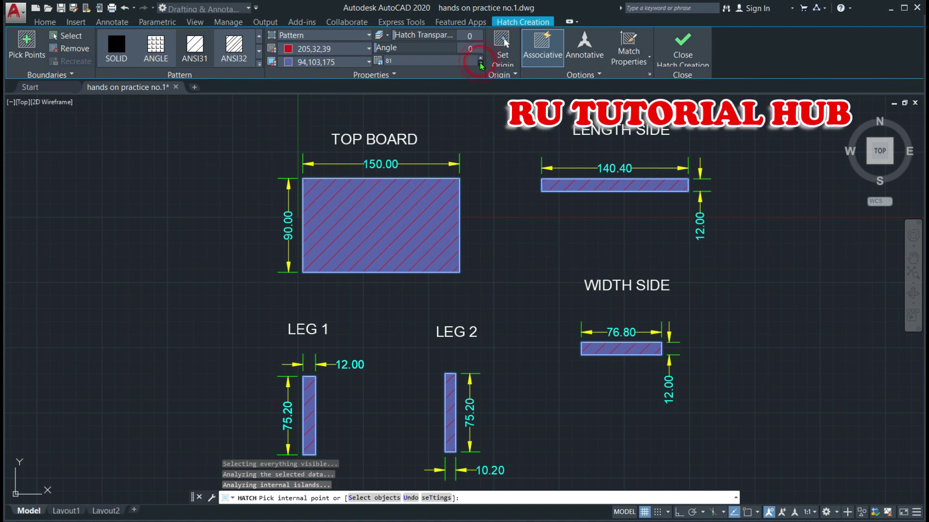
pyautogui.click(480, 65)
pyautogui.click(481, 65)
pyautogui.click(481, 64)
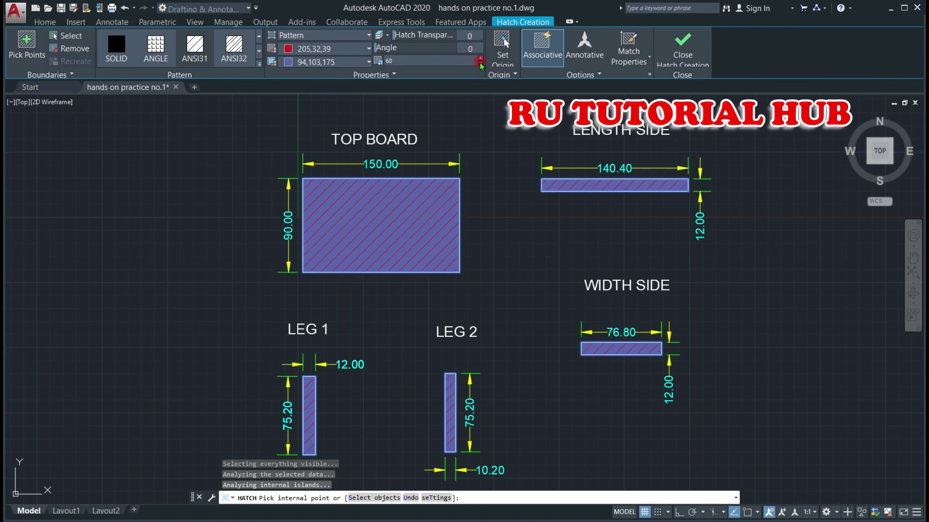
pyautogui.click(692, 49)
pyautogui.click(779, 292)
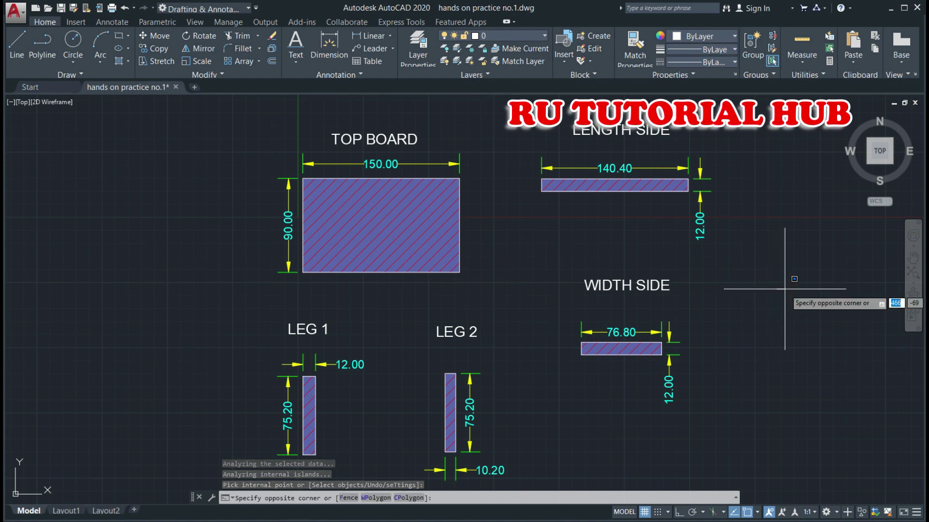
# Window-select the part hatches and set their background colour to None.
pyautogui.click(556, 178)
pyautogui.click(368, 62)
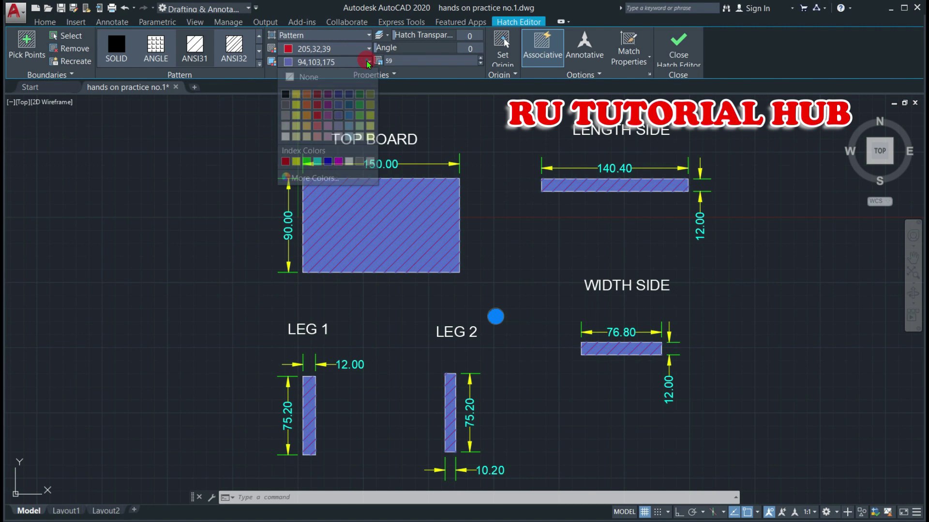
pyautogui.click(313, 76)
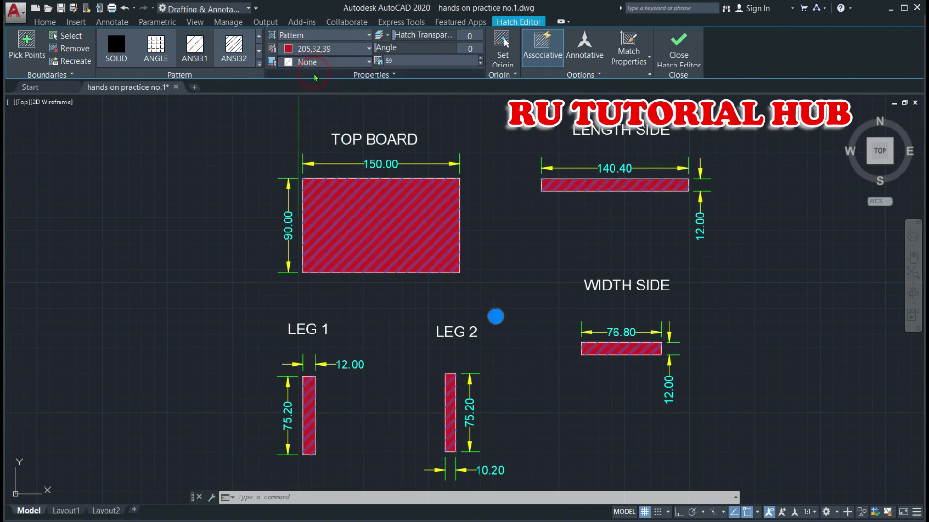
# Make the hatch lines white (255,255,255) on all parts and close the Hatch Editor.
pyautogui.click(508, 167)
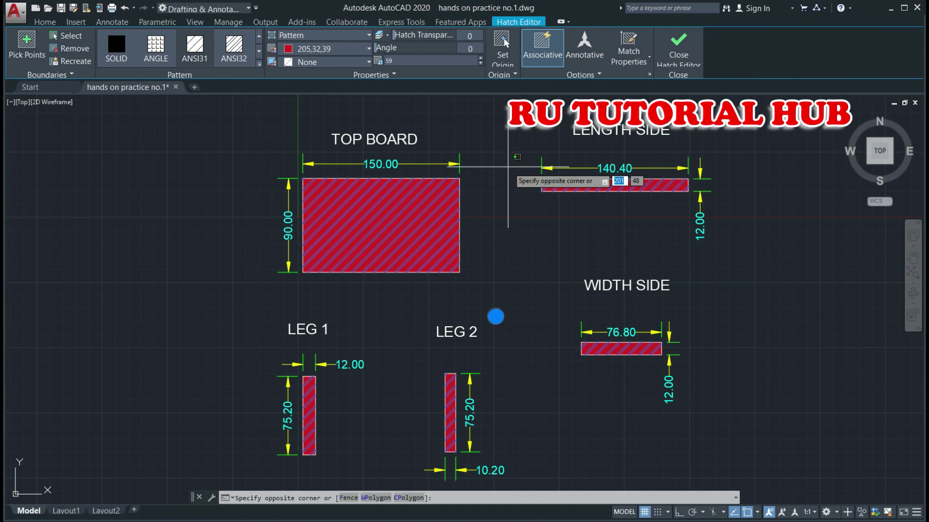
pyautogui.click(483, 111)
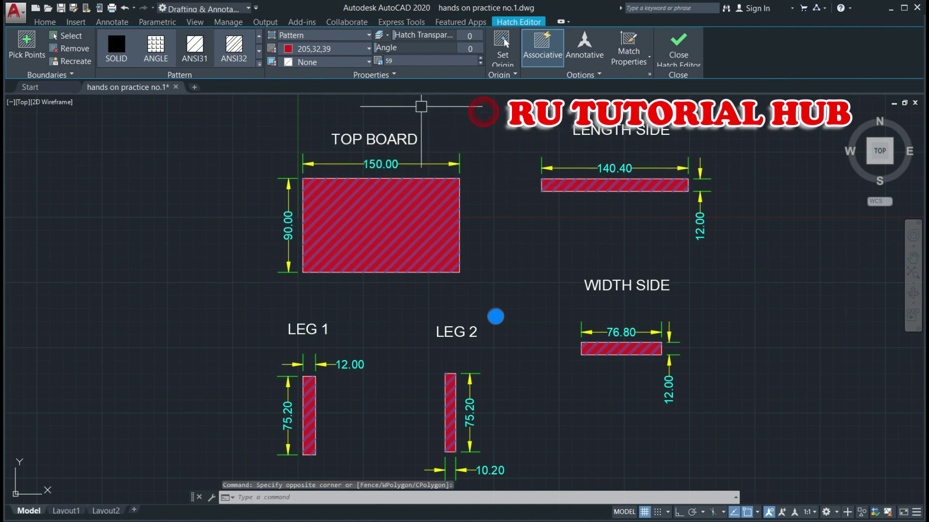
pyautogui.click(369, 49)
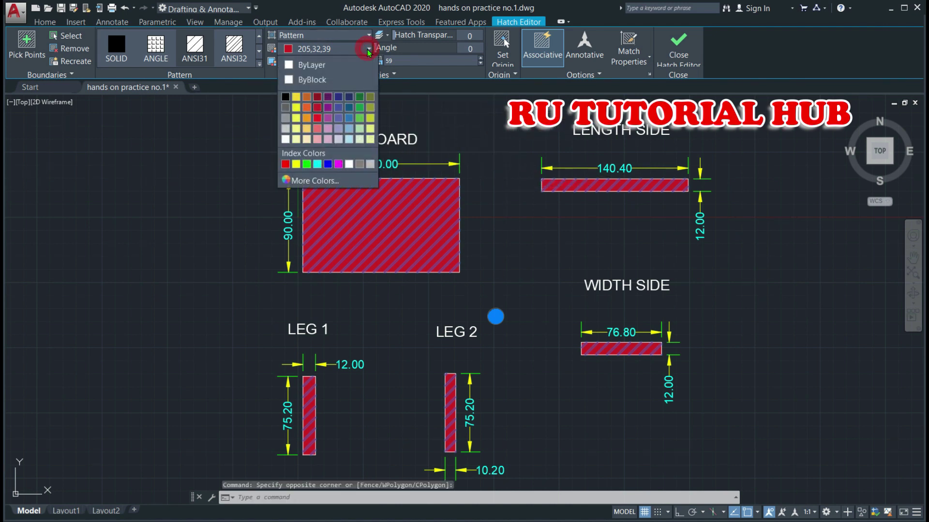
pyautogui.click(286, 140)
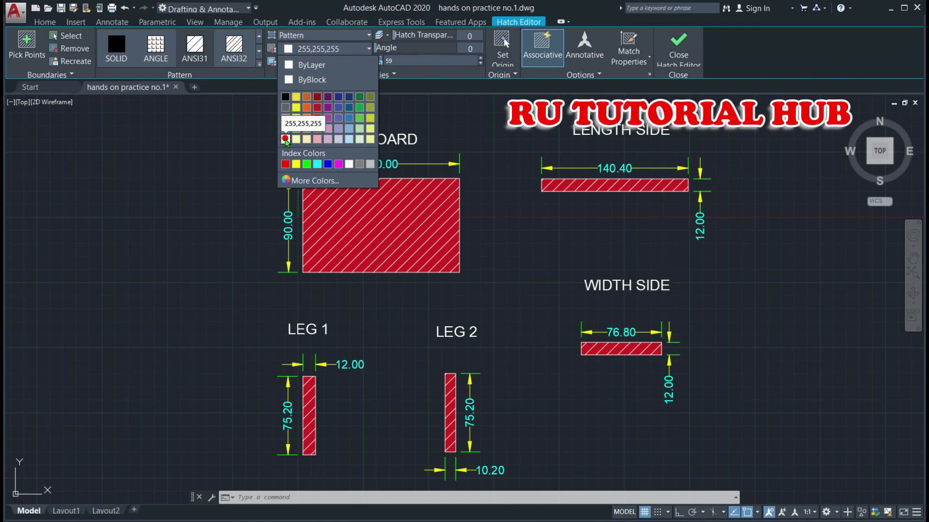
pyautogui.click(676, 56)
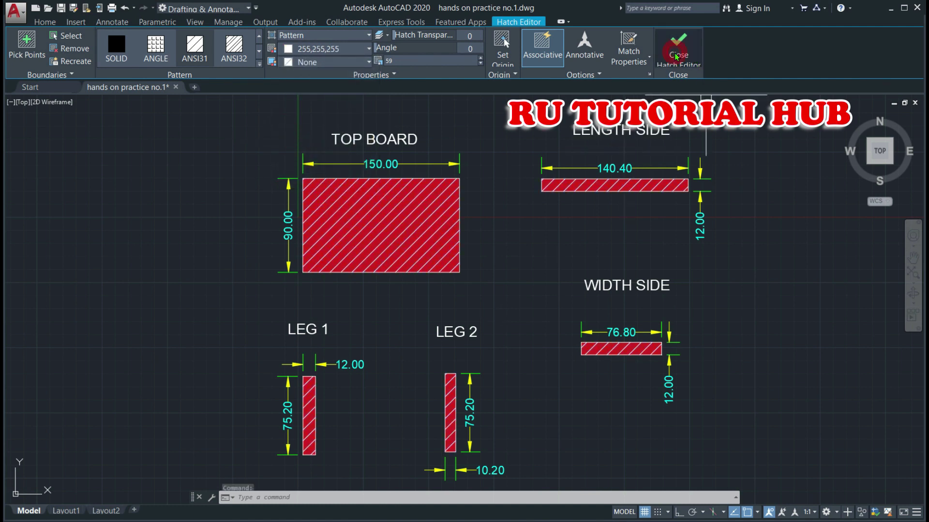
pyautogui.click(759, 214)
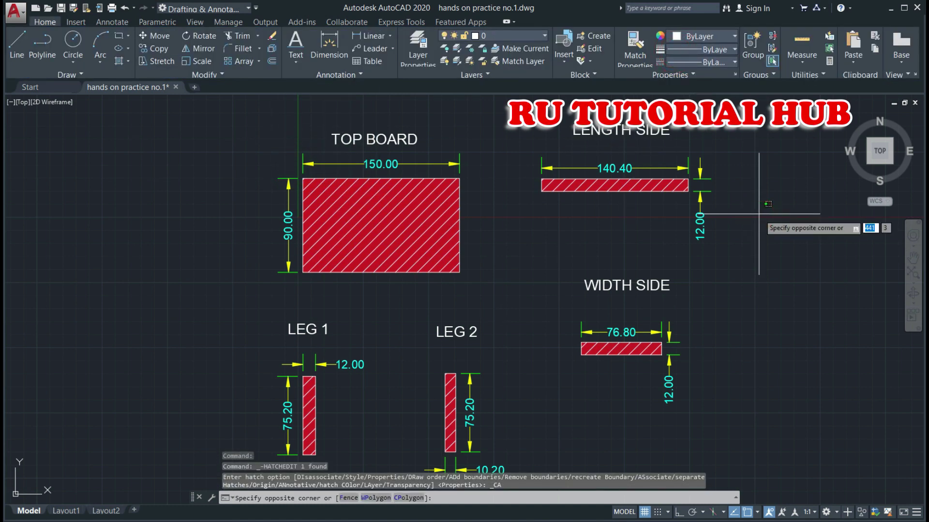
pyautogui.press('Escape')
pyautogui.write('p')
pyautogui.press('Return')
pyautogui.moveTo(777, 271); pyautogui.dragTo(760, 269)
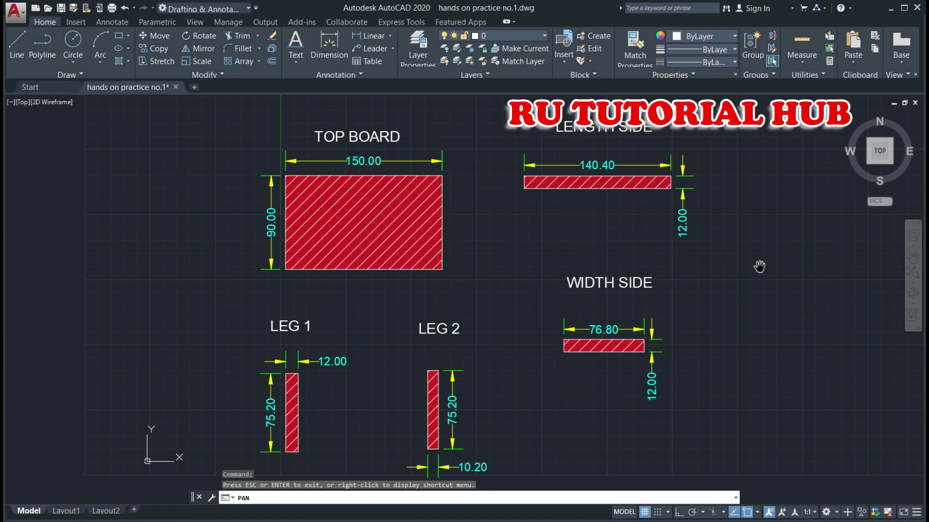
pyautogui.scroll(-2, 760, 267)
pyautogui.moveTo(726, 303); pyautogui.dragTo(704, 302)
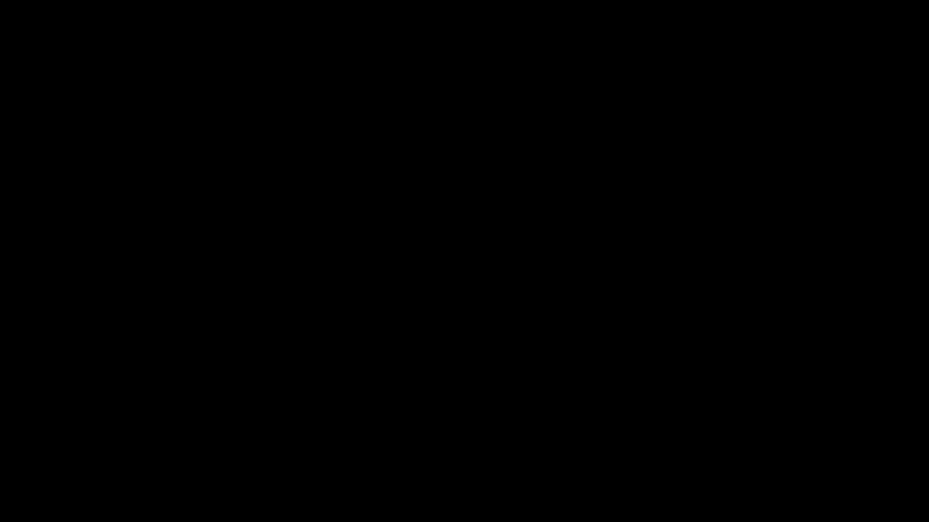